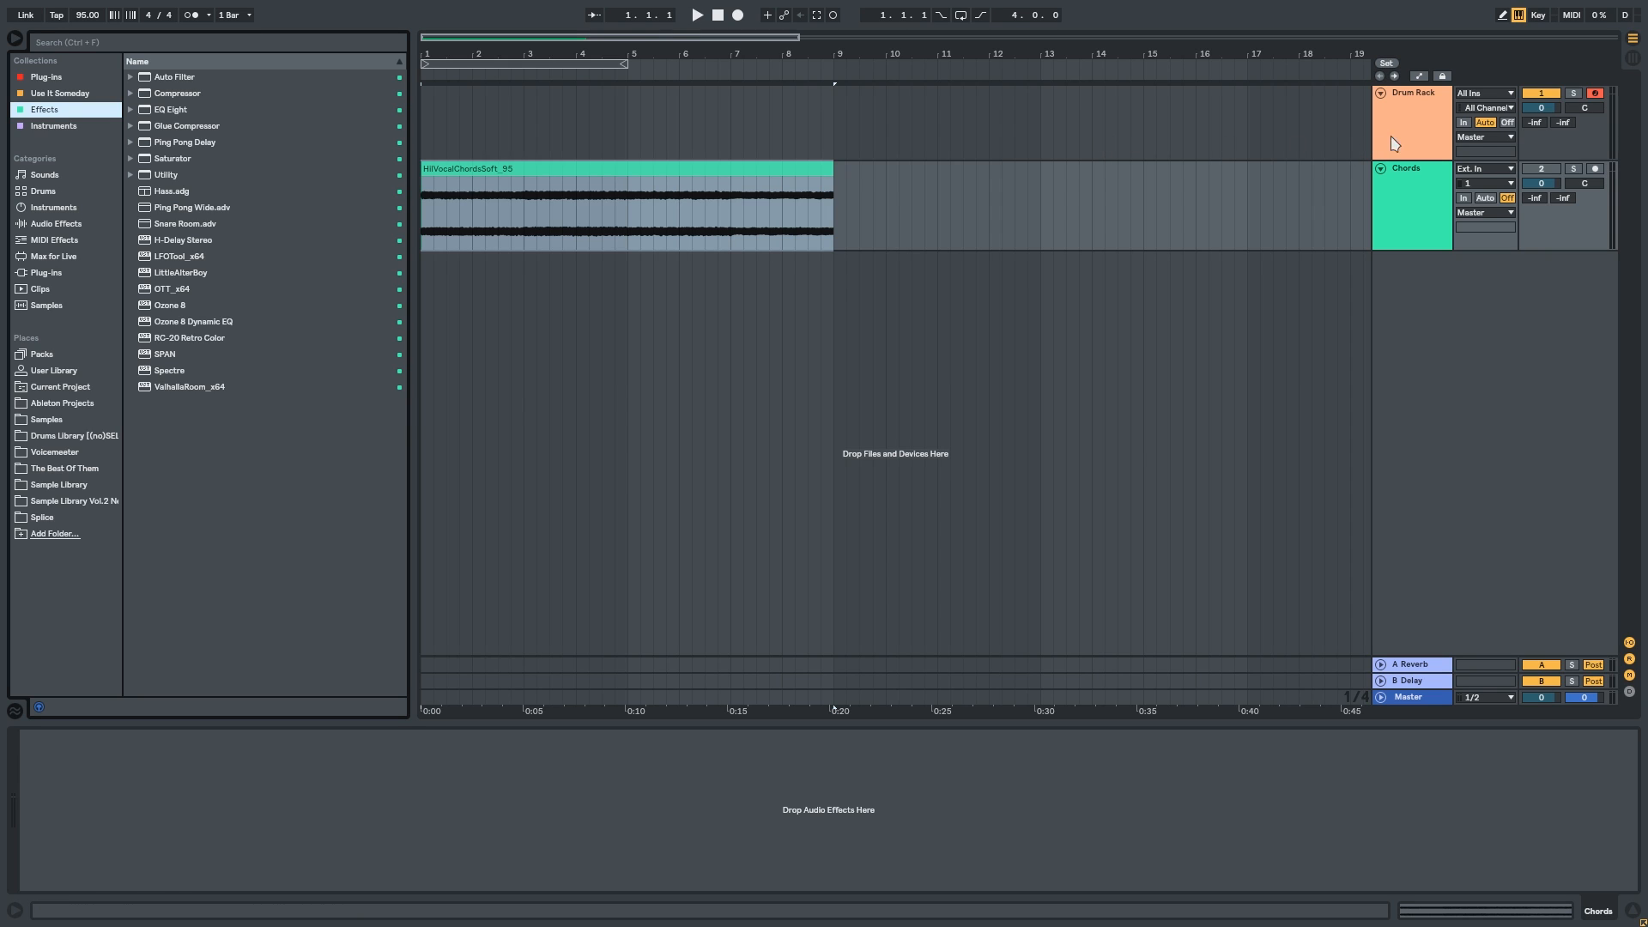
Step: Play back the chords clip from the start of the arrangement to hear it without sidechaining
click(1419, 135)
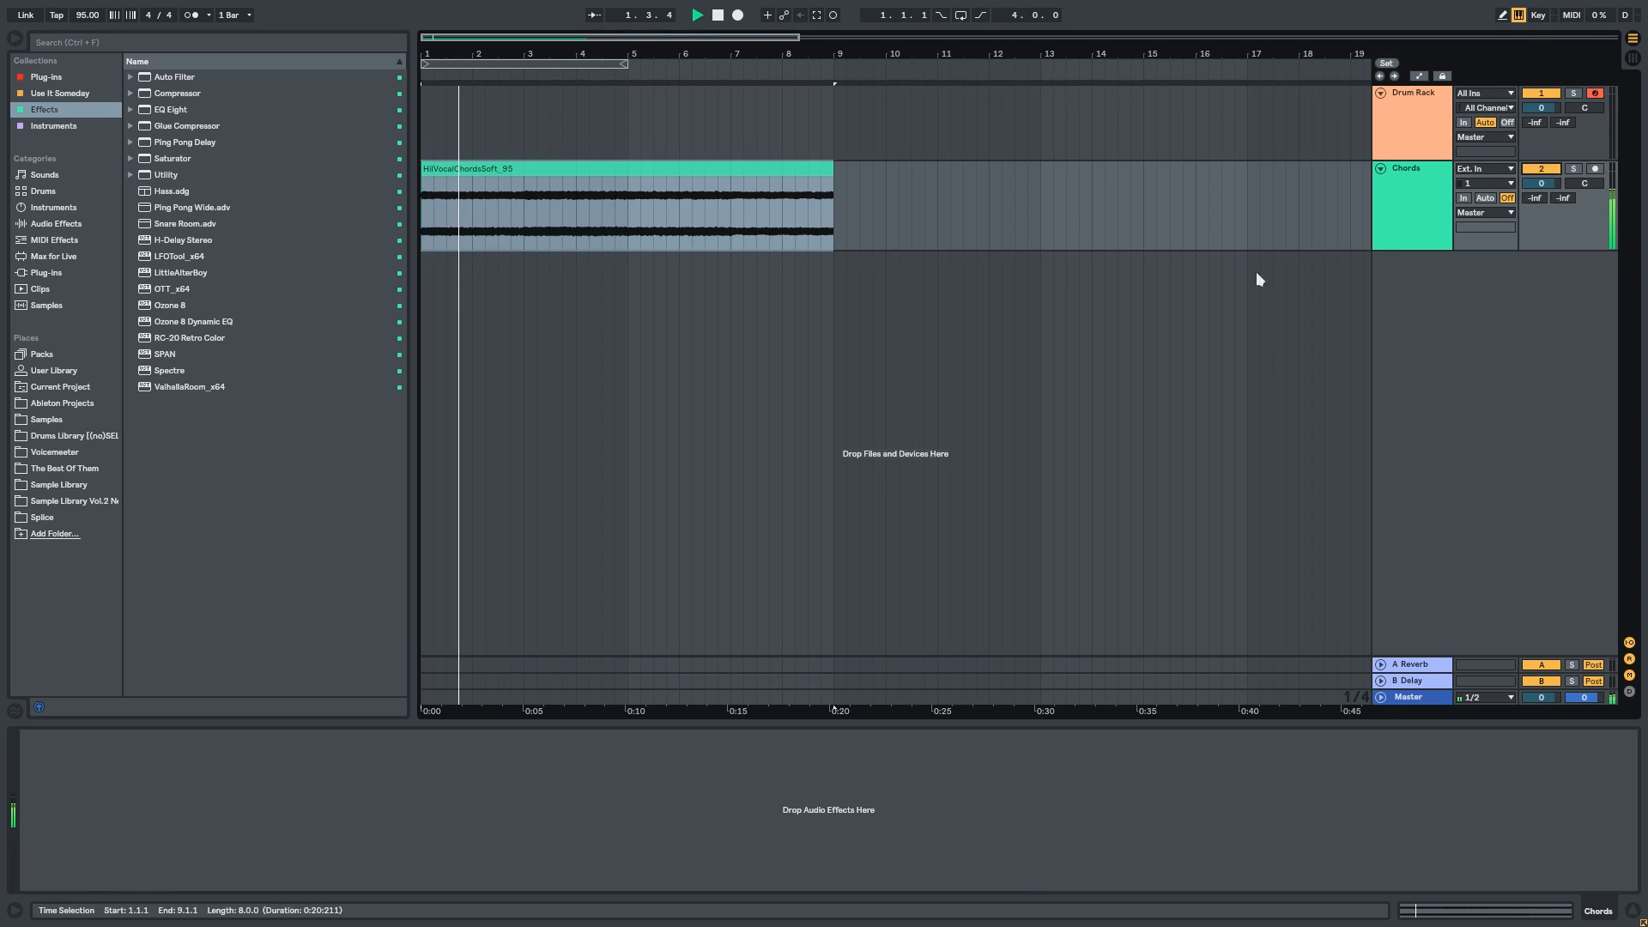
key(space)
key(space)
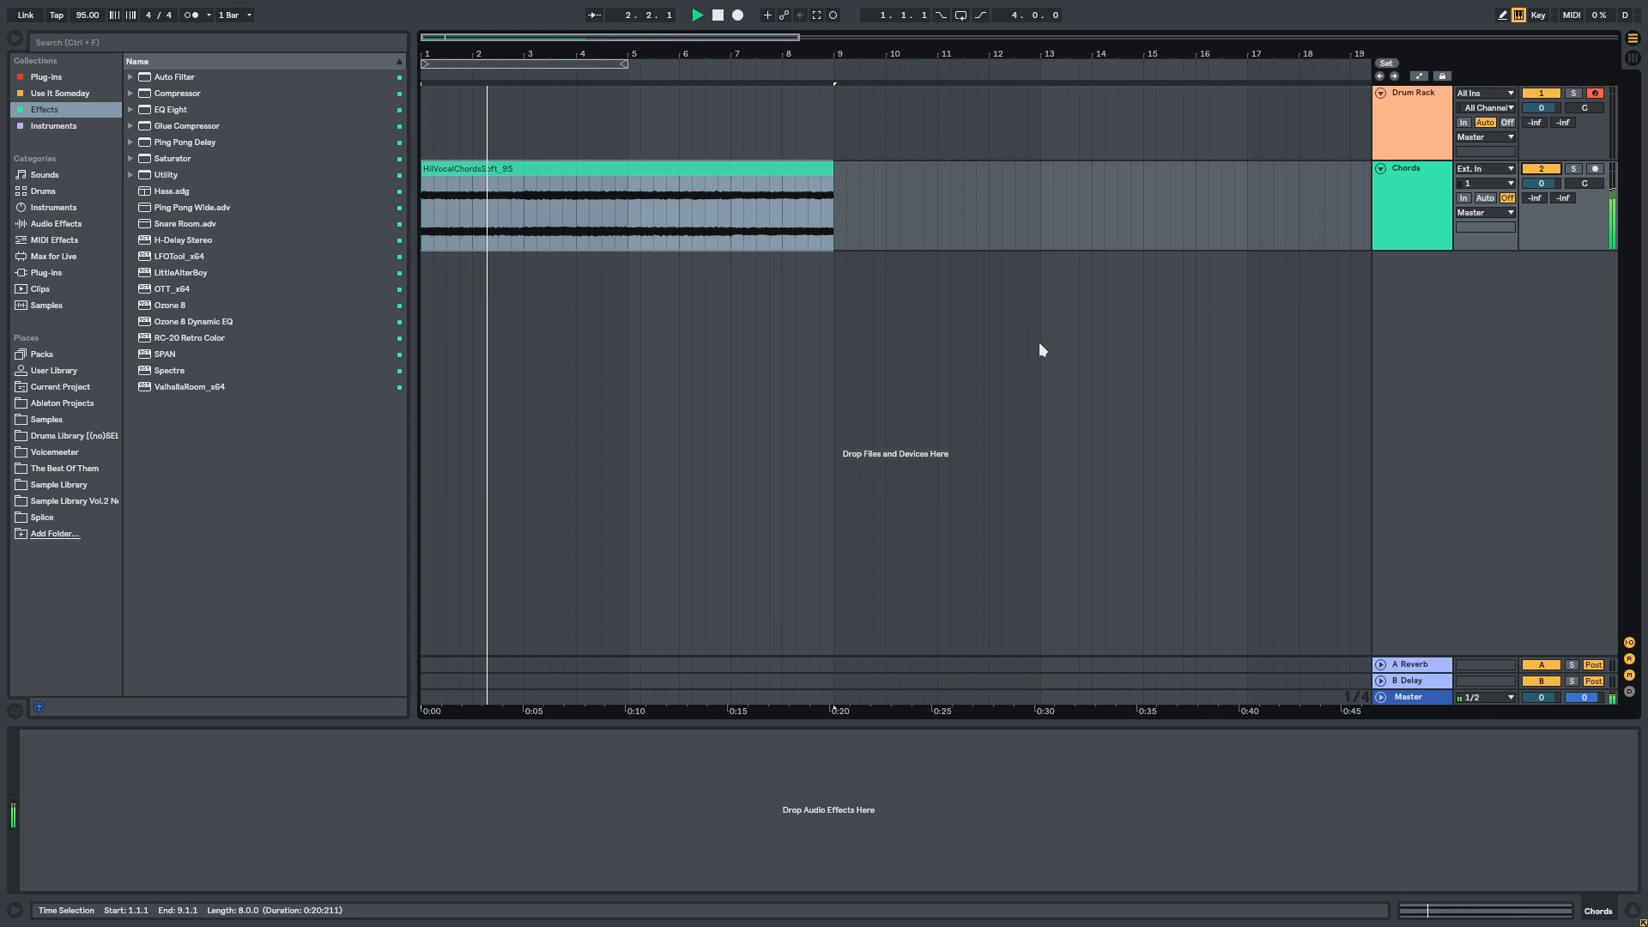
Step: Insert a new audio track and a new MIDI track below the Chords track
right_click(1428, 291)
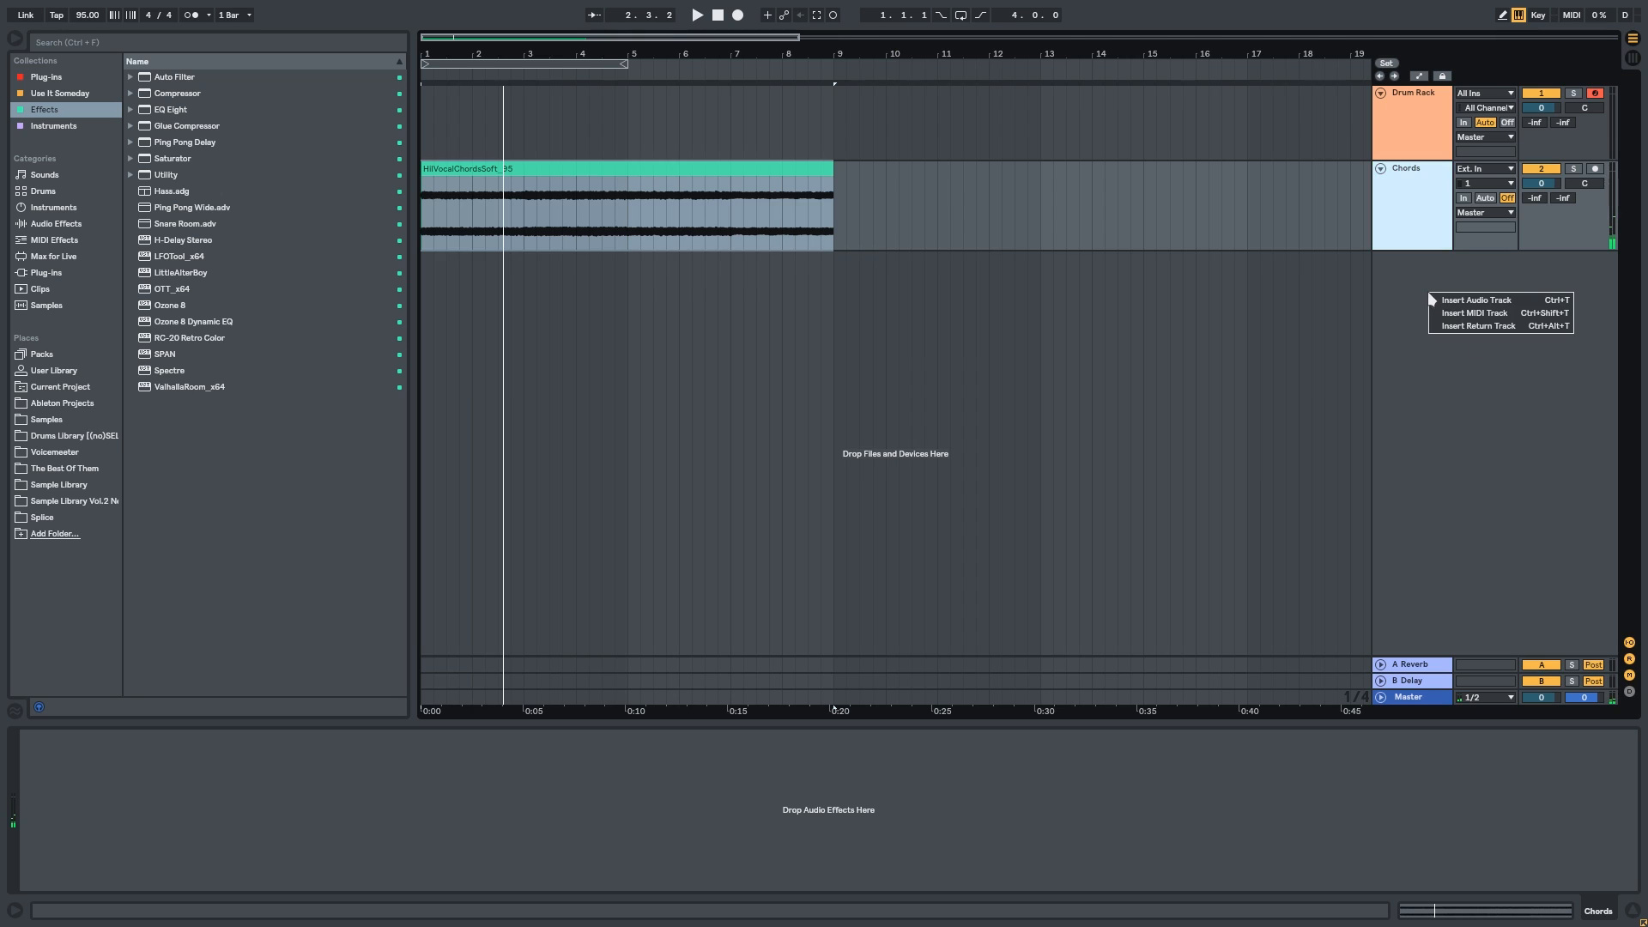
click(1432, 301)
right_click(1428, 381)
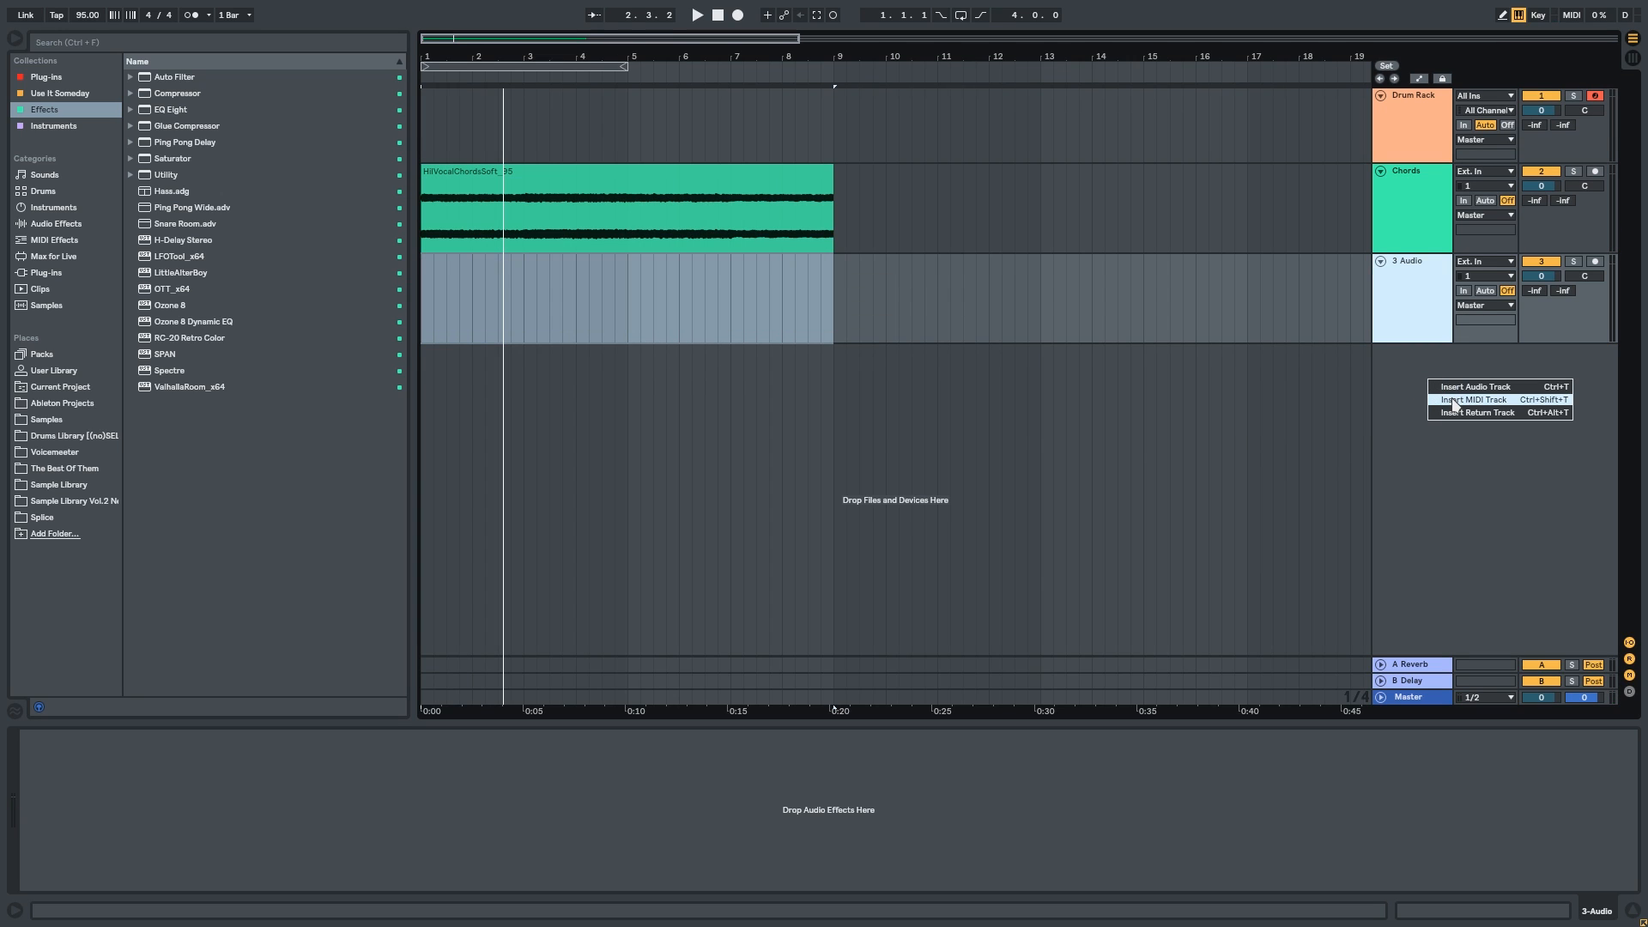
click(1453, 401)
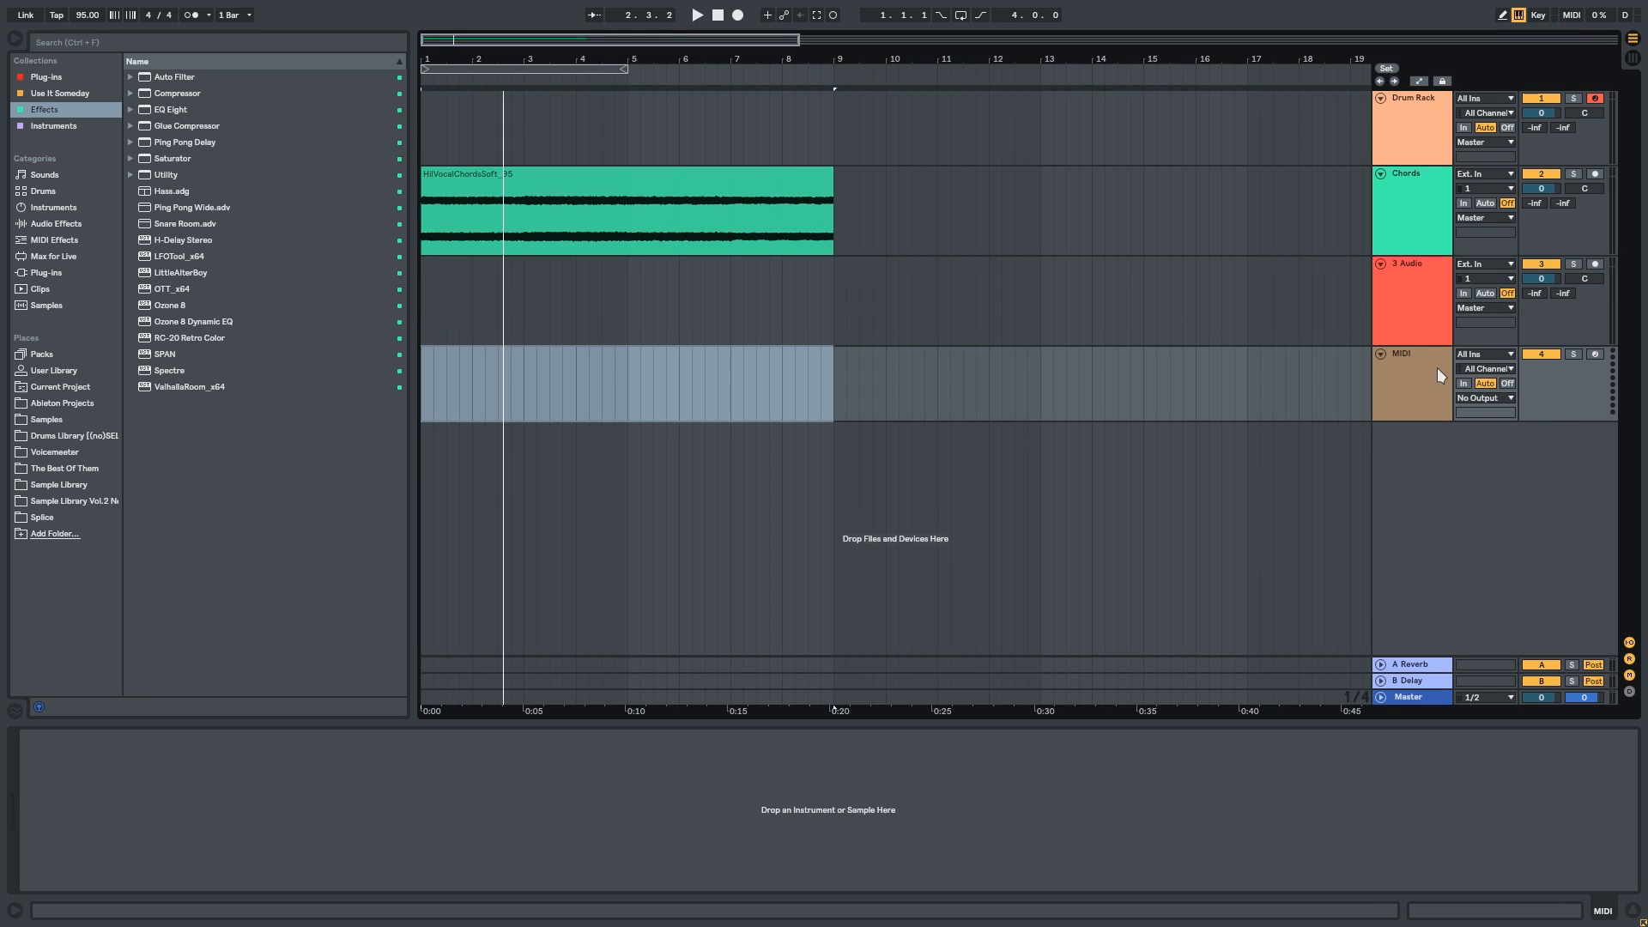
Step: Put the Chords track into a group and rename the new audio and MIDI tracks Sidechain and Trigger
click(1413, 245)
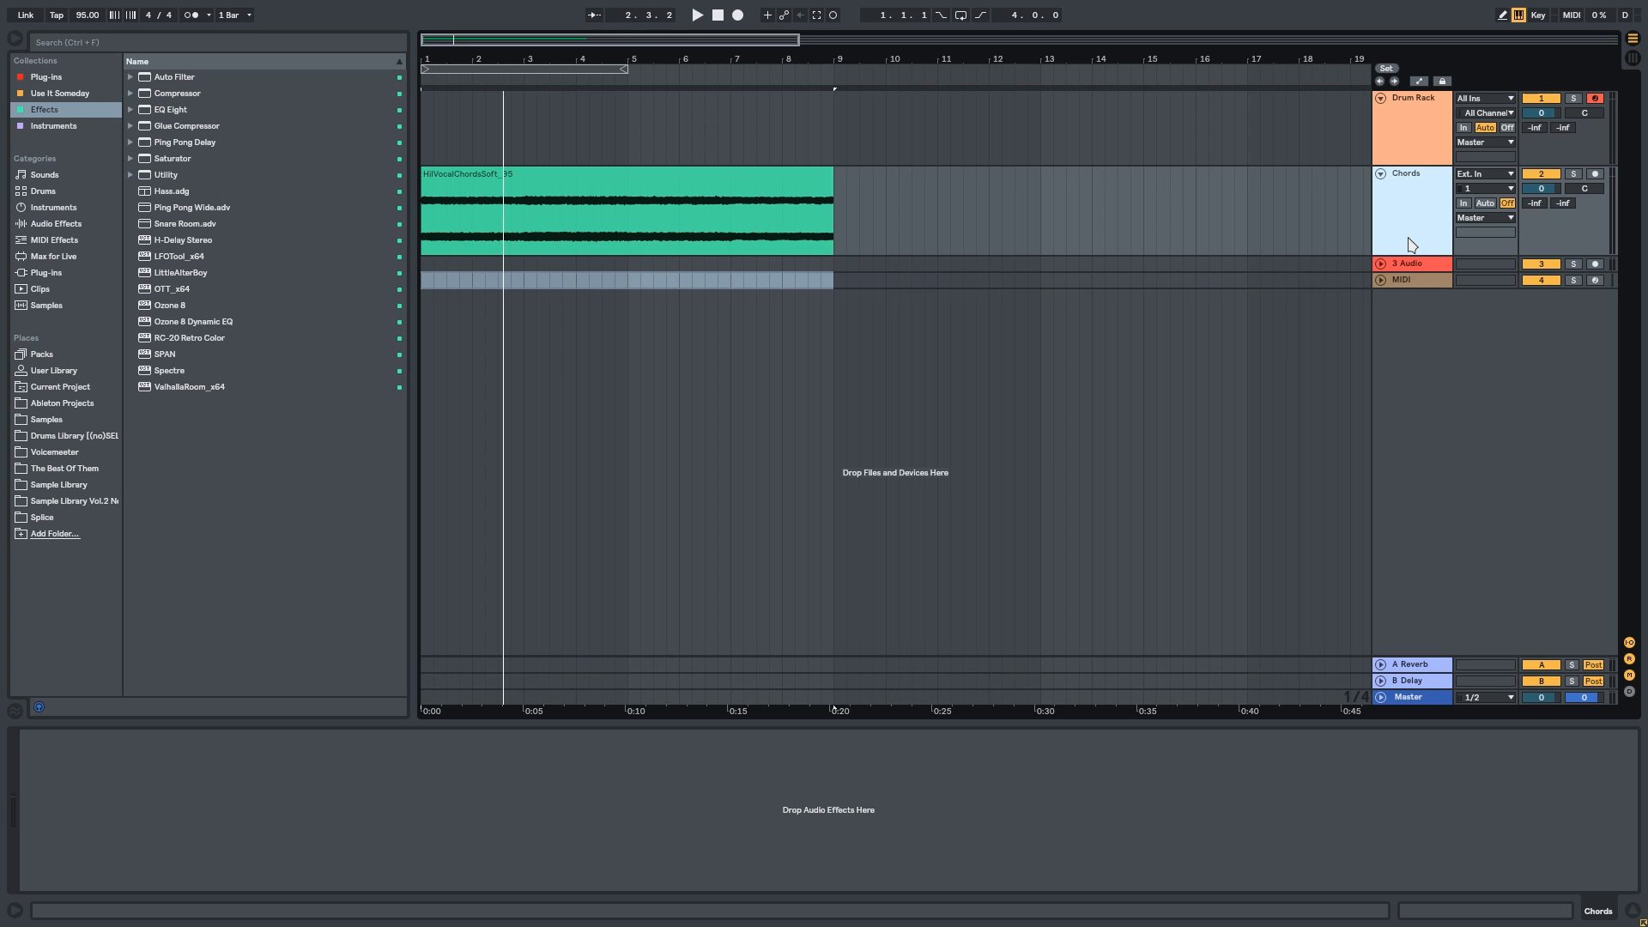
key(ctrl+g)
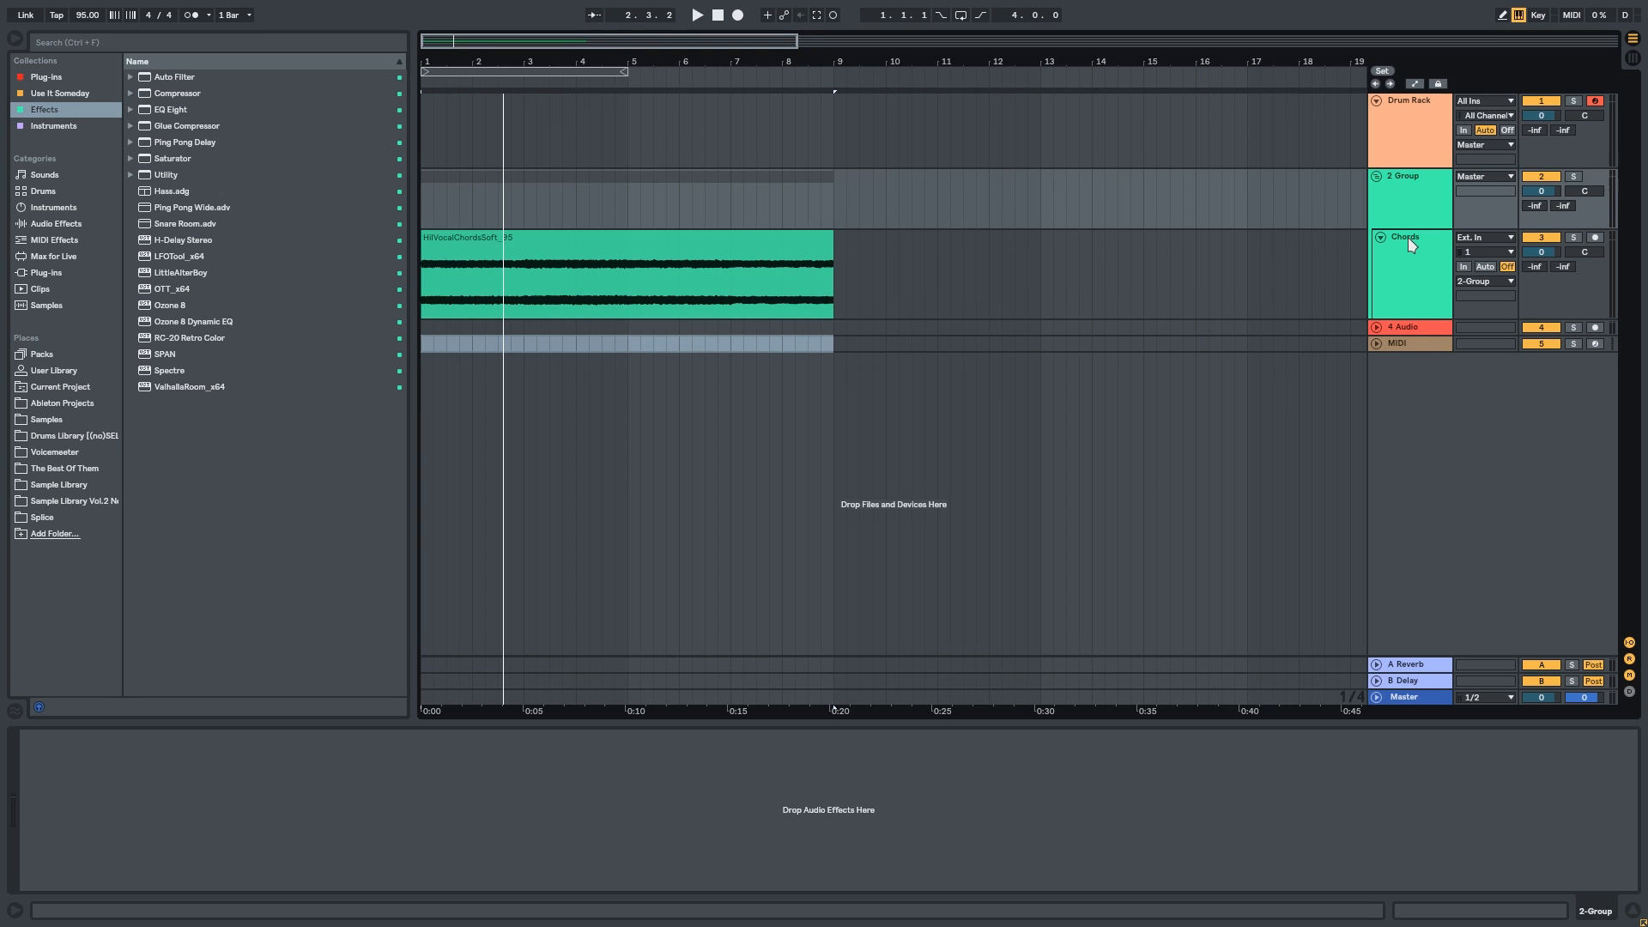
click(1421, 331)
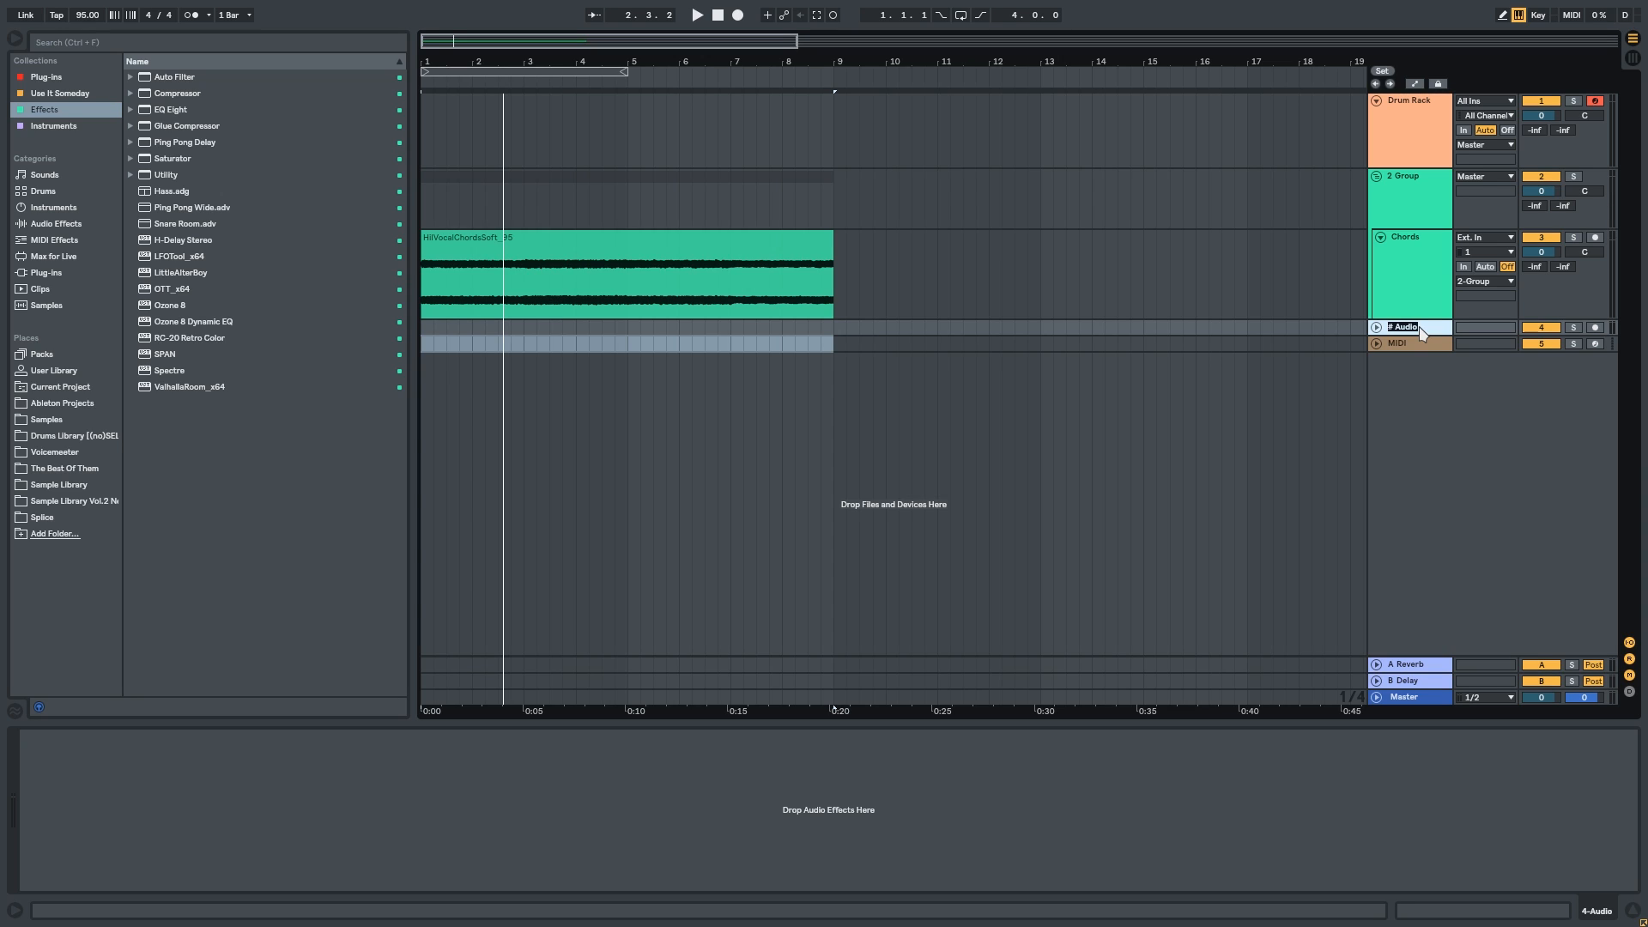
Step: Route the chords group's output to the Sidechain track and set the Sidechain track's monitoring to In
click(1480, 176)
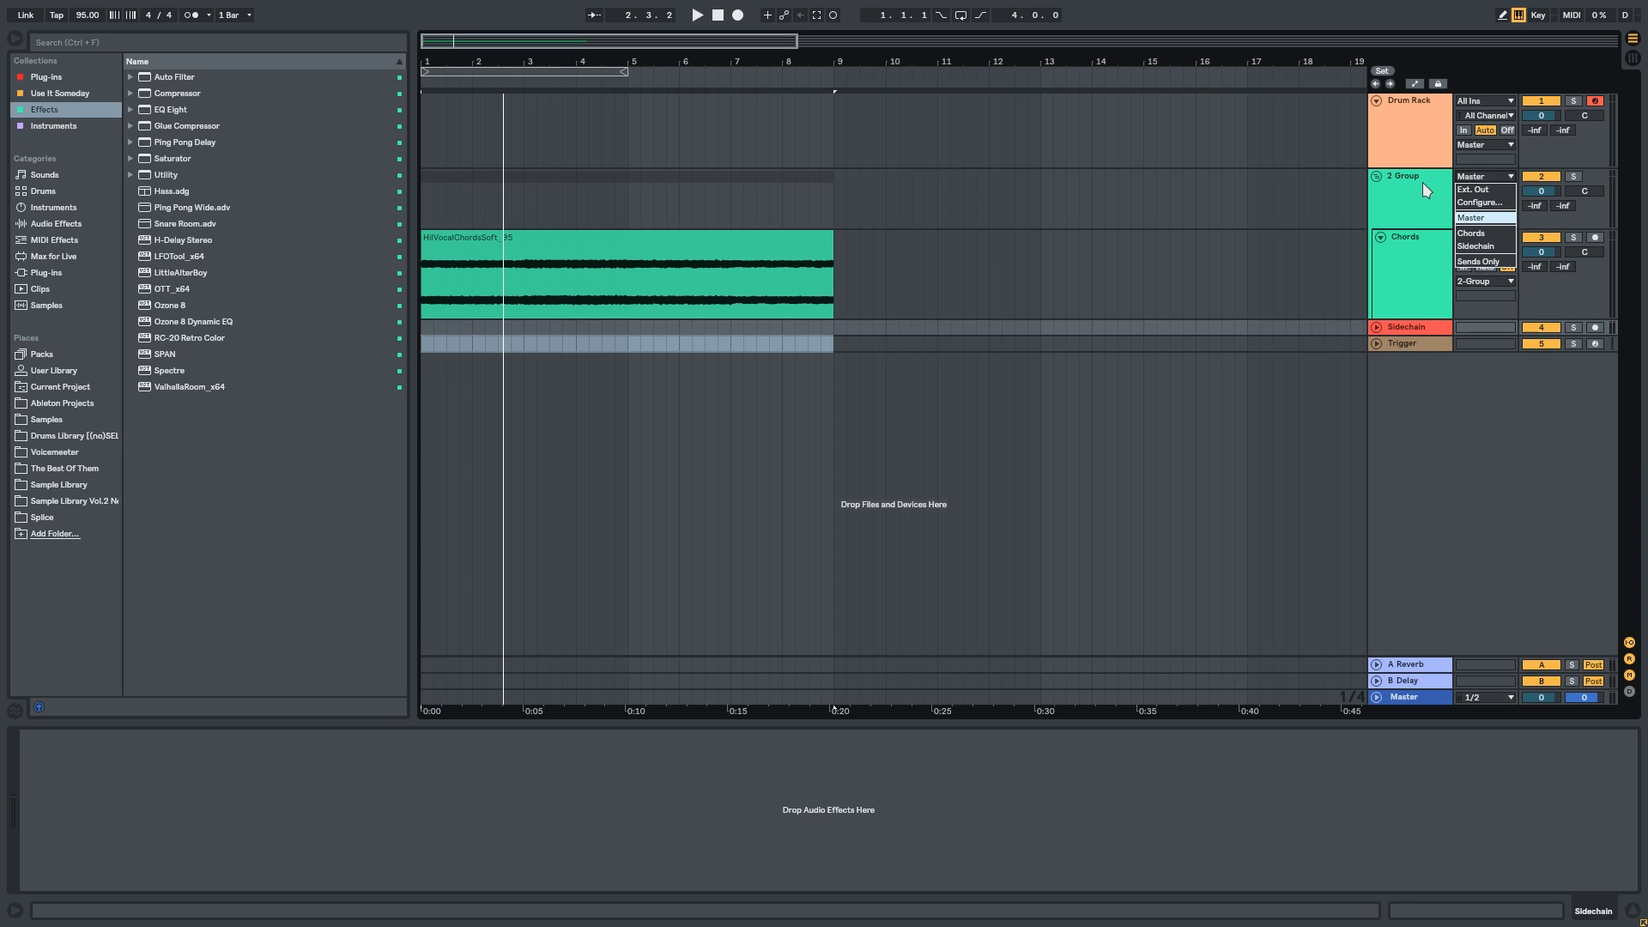
click(1476, 245)
click(1376, 327)
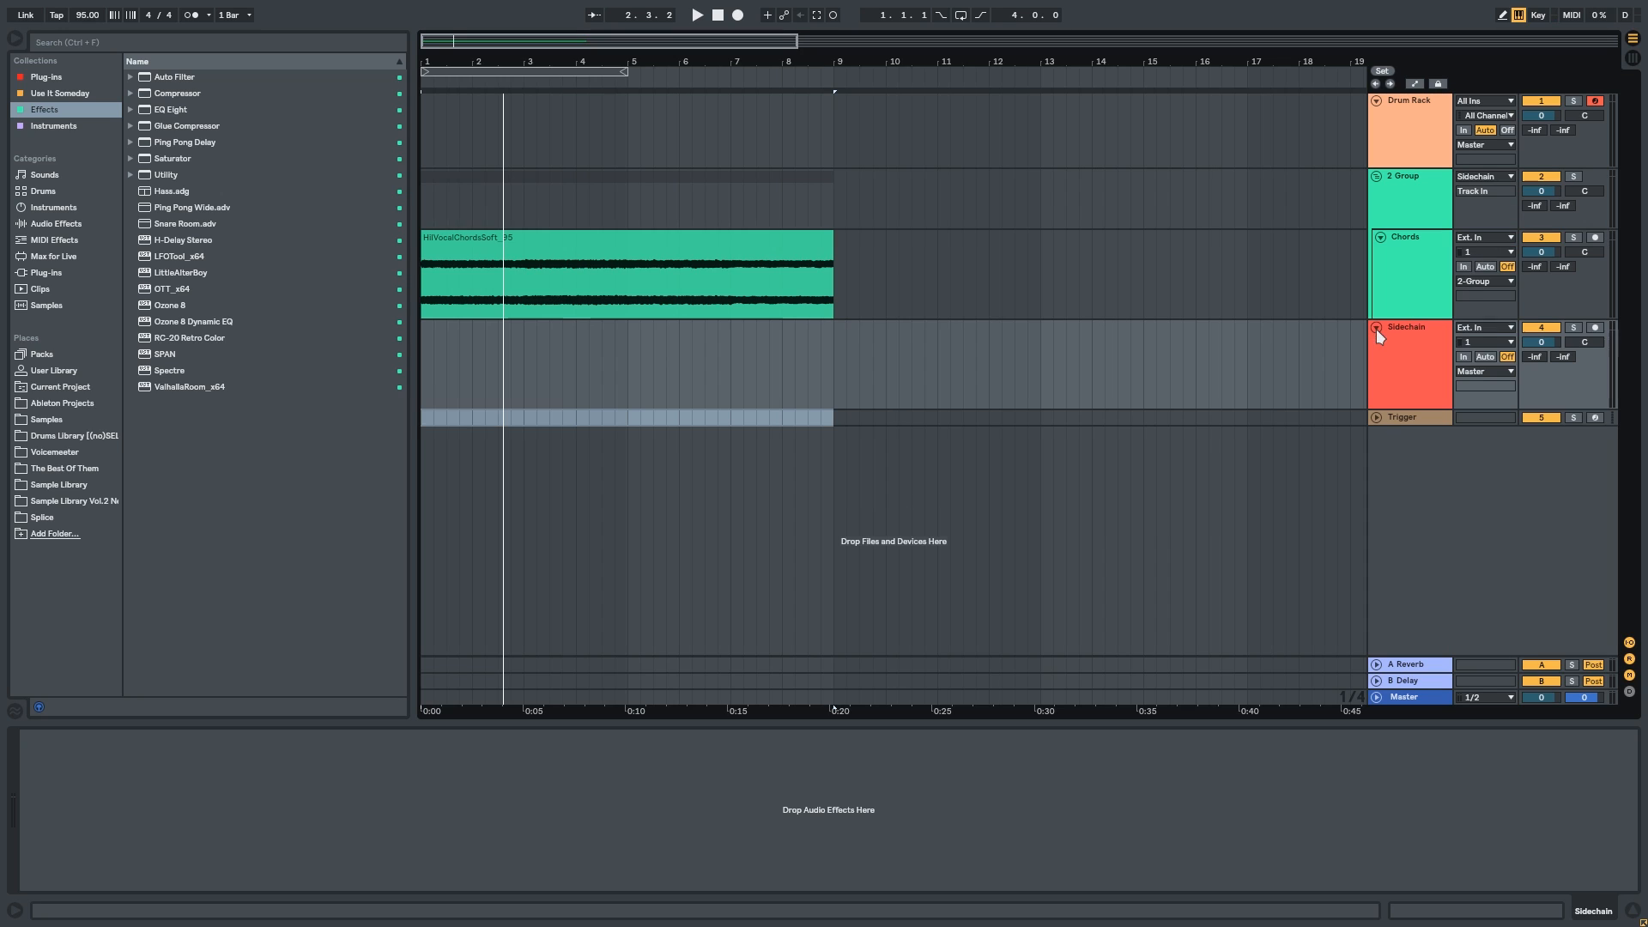
click(1465, 357)
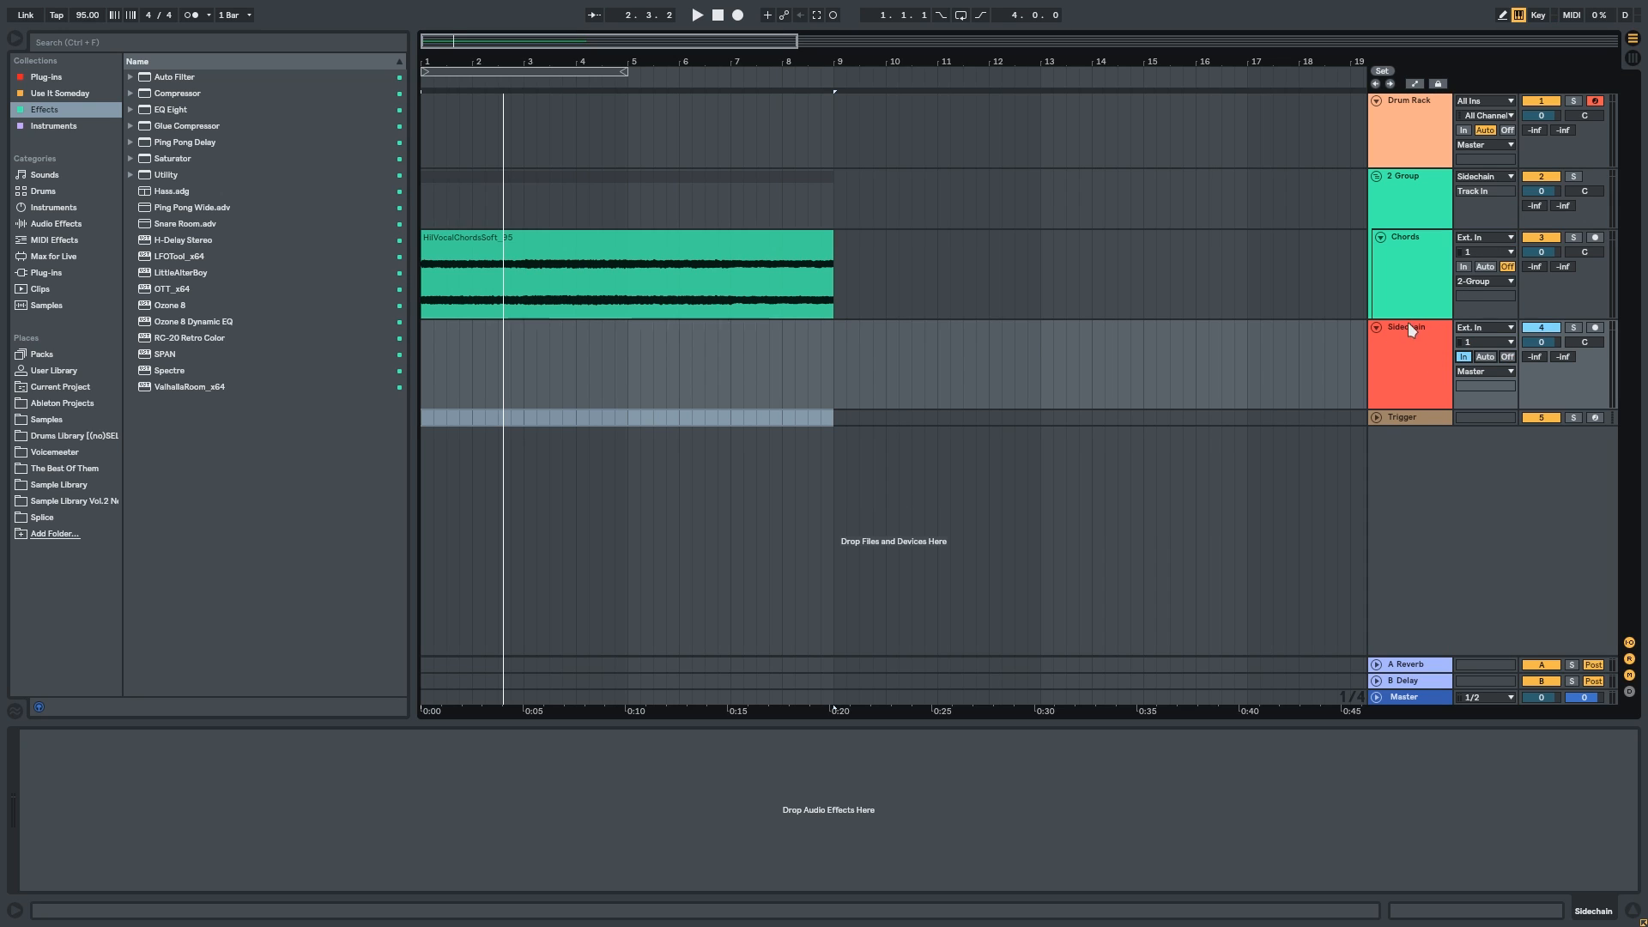
Step: Play the chords while switching the Sidechain track off and on to check the audio routing
click(509, 256)
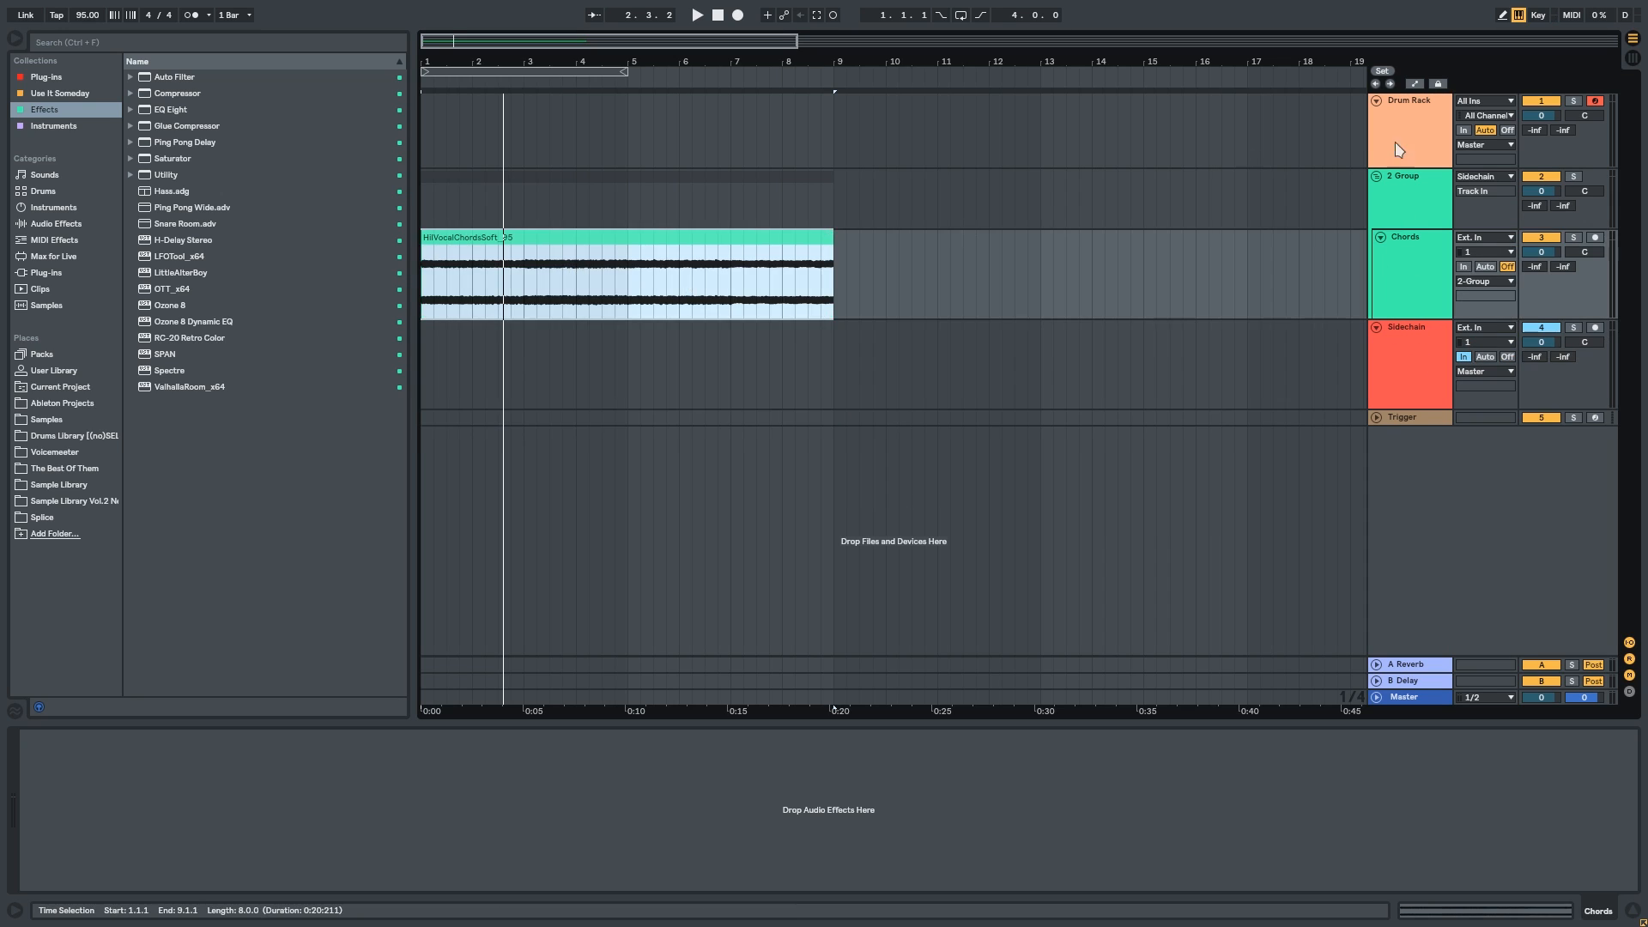
click(1416, 388)
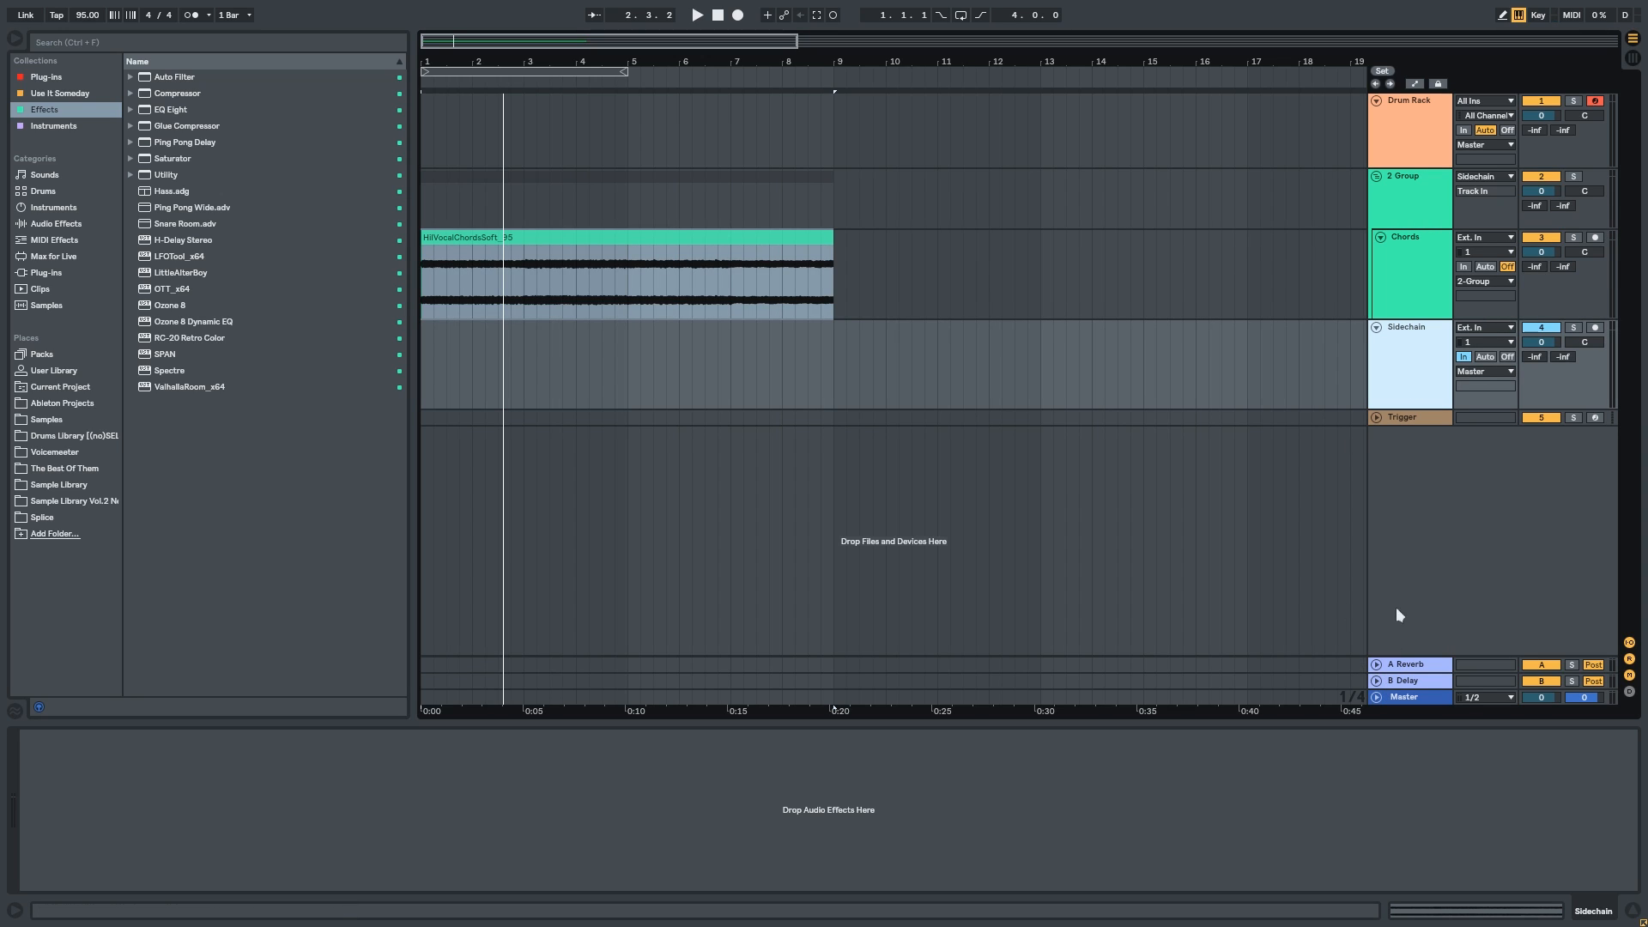
key(space)
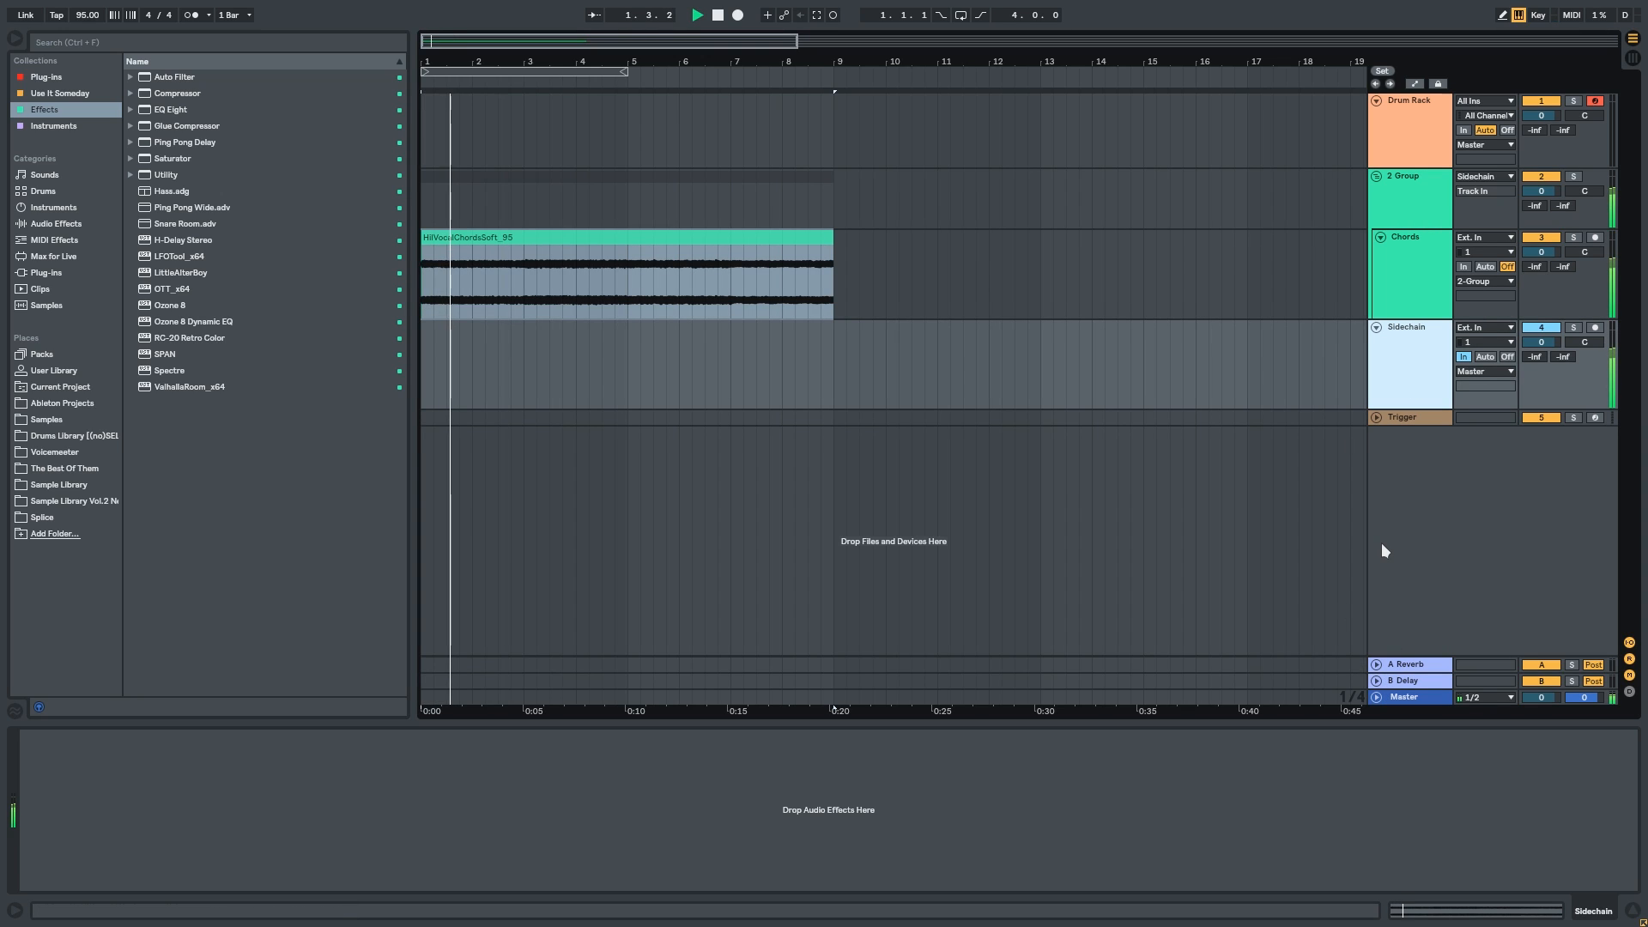
click(1543, 329)
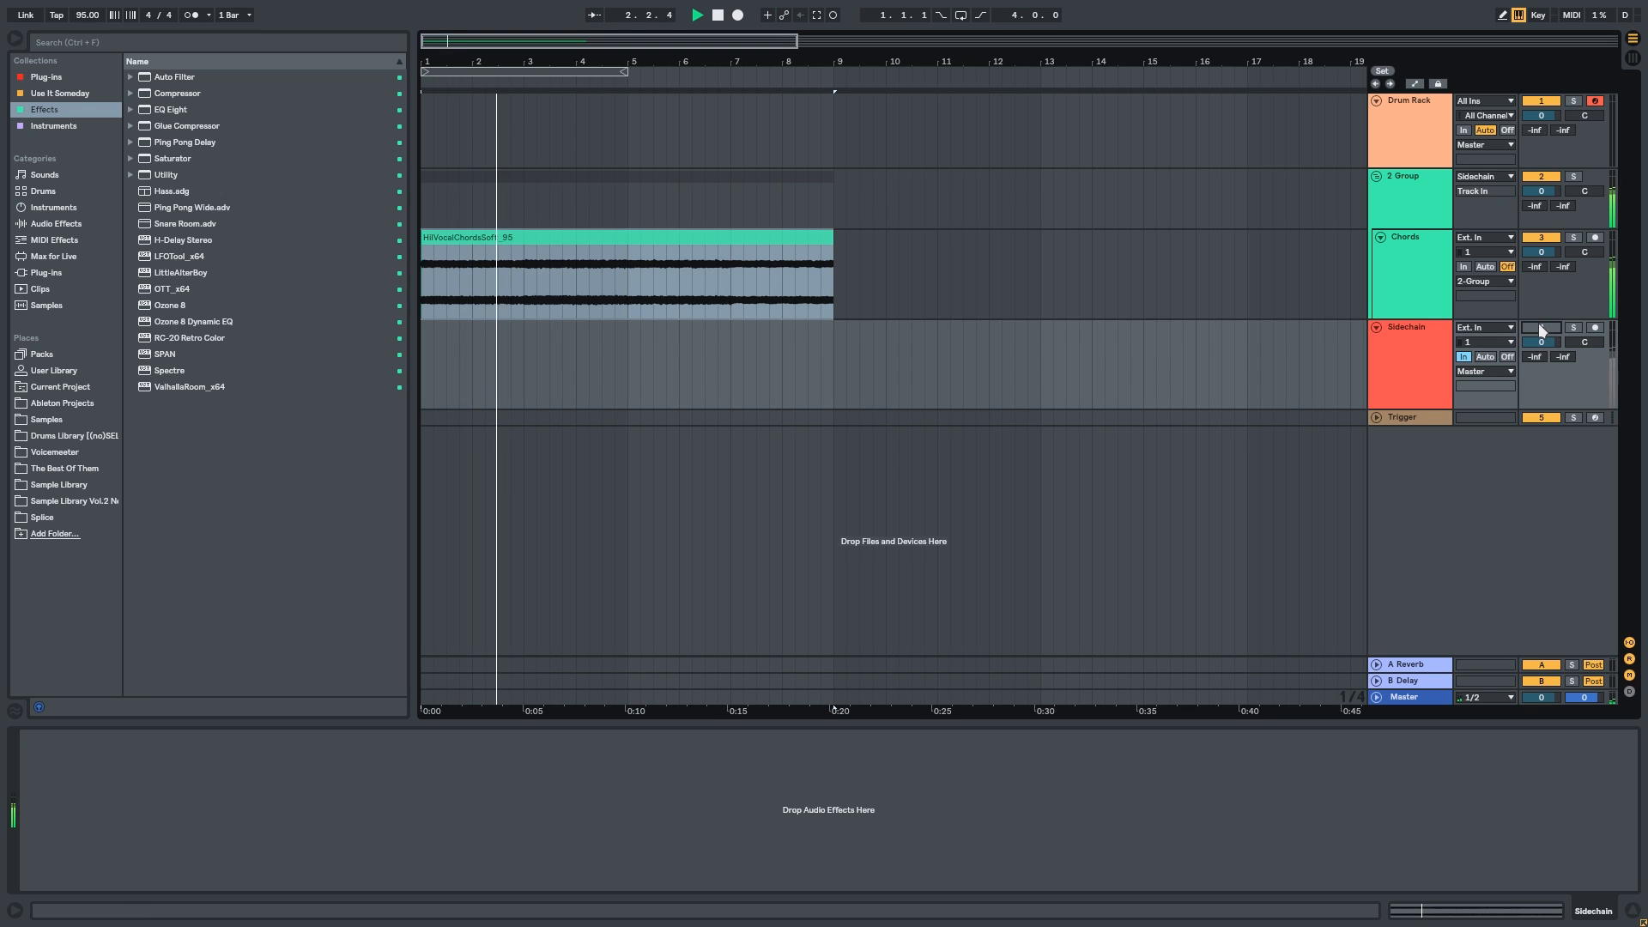
click(1542, 328)
key(space)
Step: Fold the Sidechain track and load the LFOTool_x64 effect onto it
drag(1407, 409, 1403, 327)
click(1403, 326)
drag(180, 255, 1176, 335)
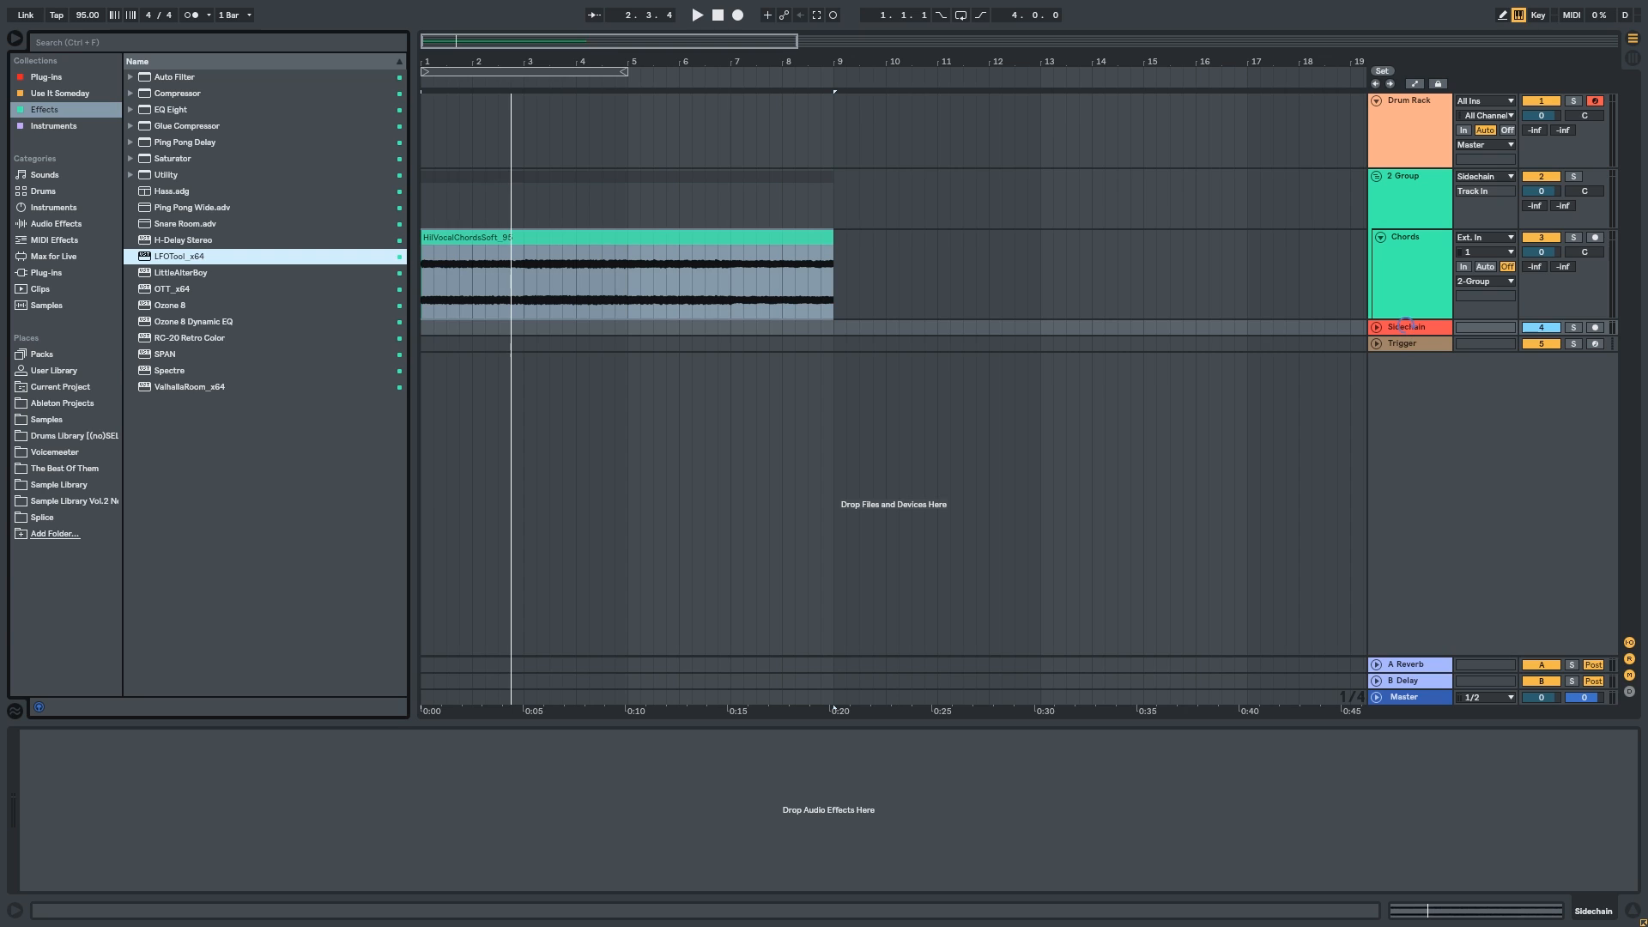
Step: Shape LFO graph 1 with a short flat section at zero, followed by a steepening curve up to full level at the midpoint
drag(333, 302, 332, 96)
drag(167, 97, 167, 302)
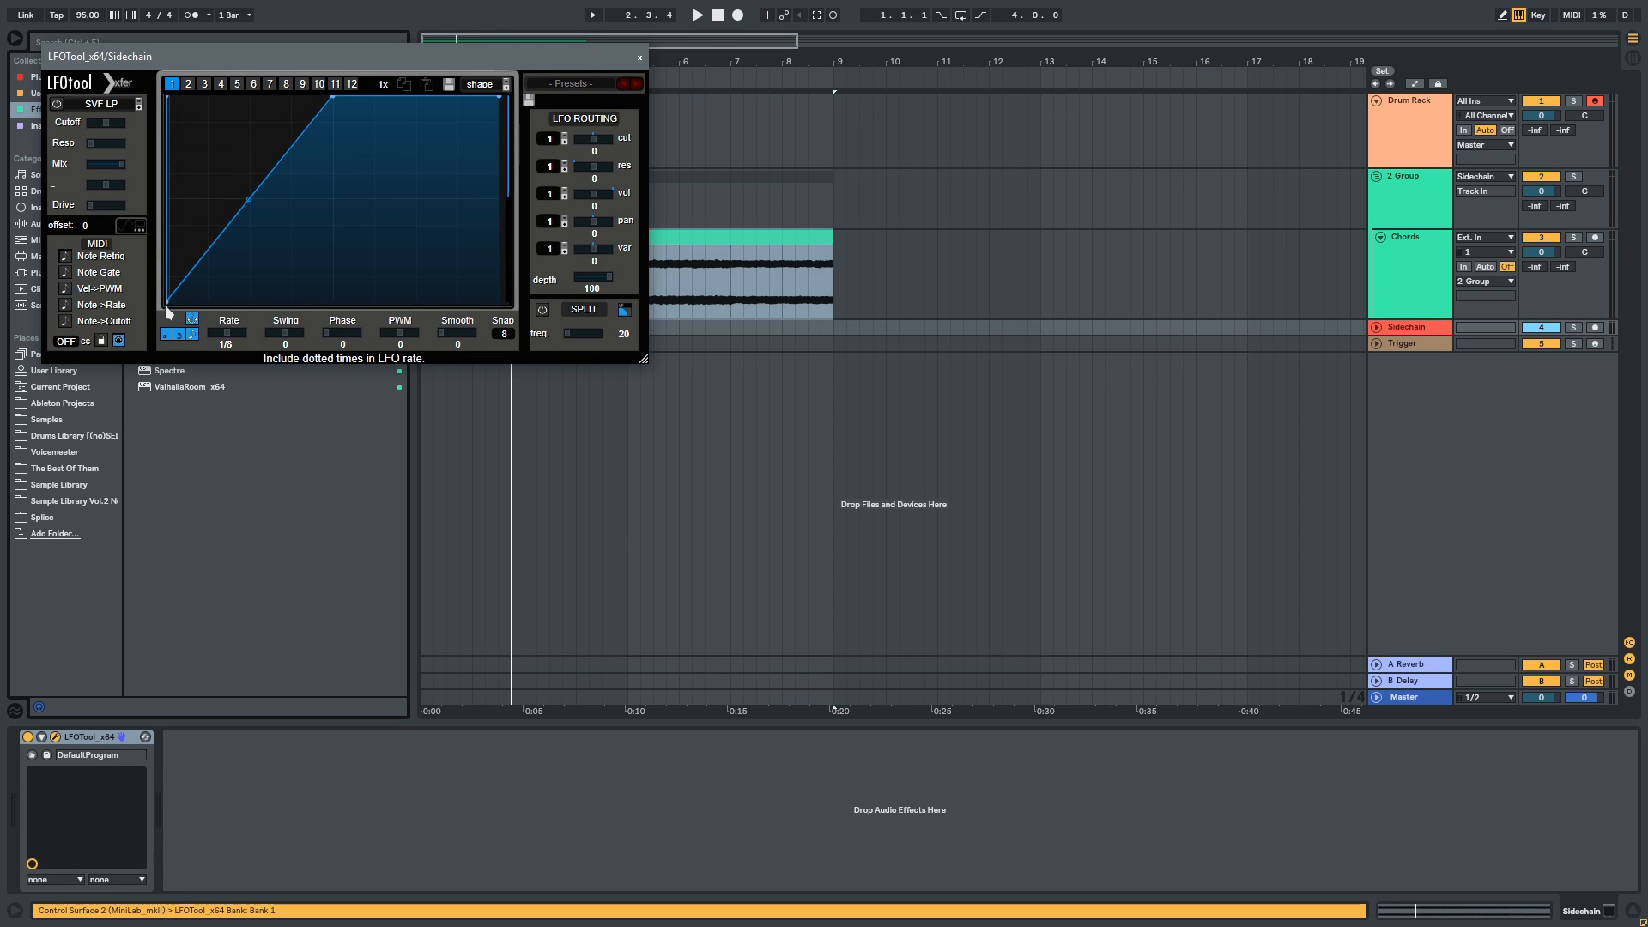
double_click(207, 300)
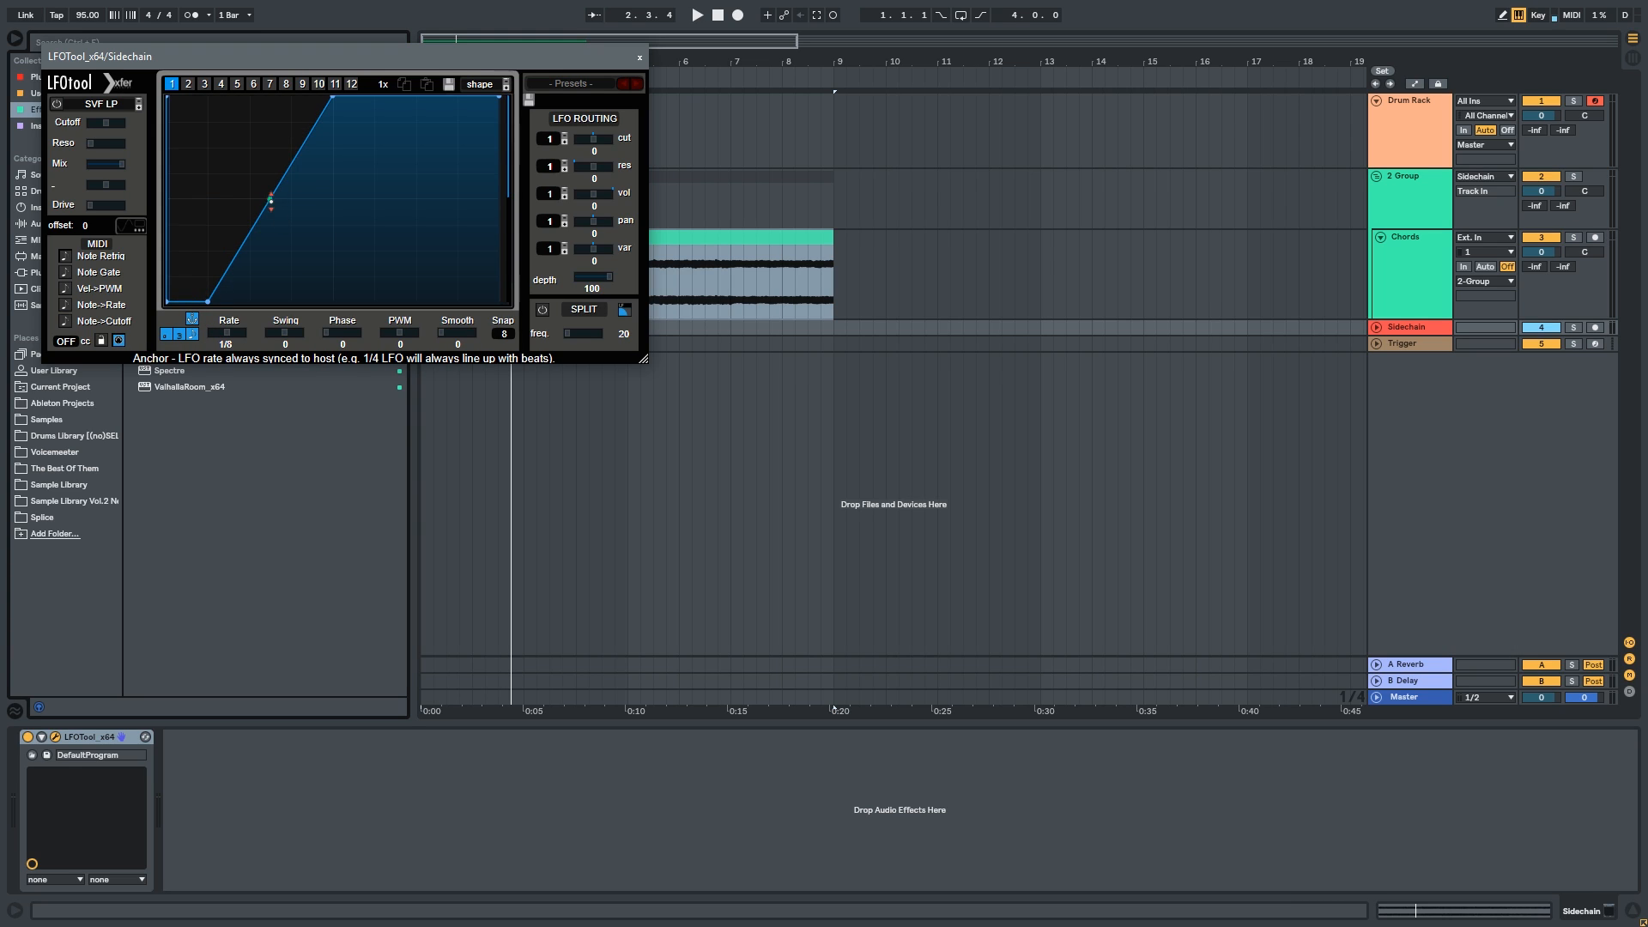
drag(269, 199, 271, 276)
Step: Turn on Note Retrig and set the volume routing to 100 in LFOTool, and close the plug-in window
drag(334, 55, 706, 352)
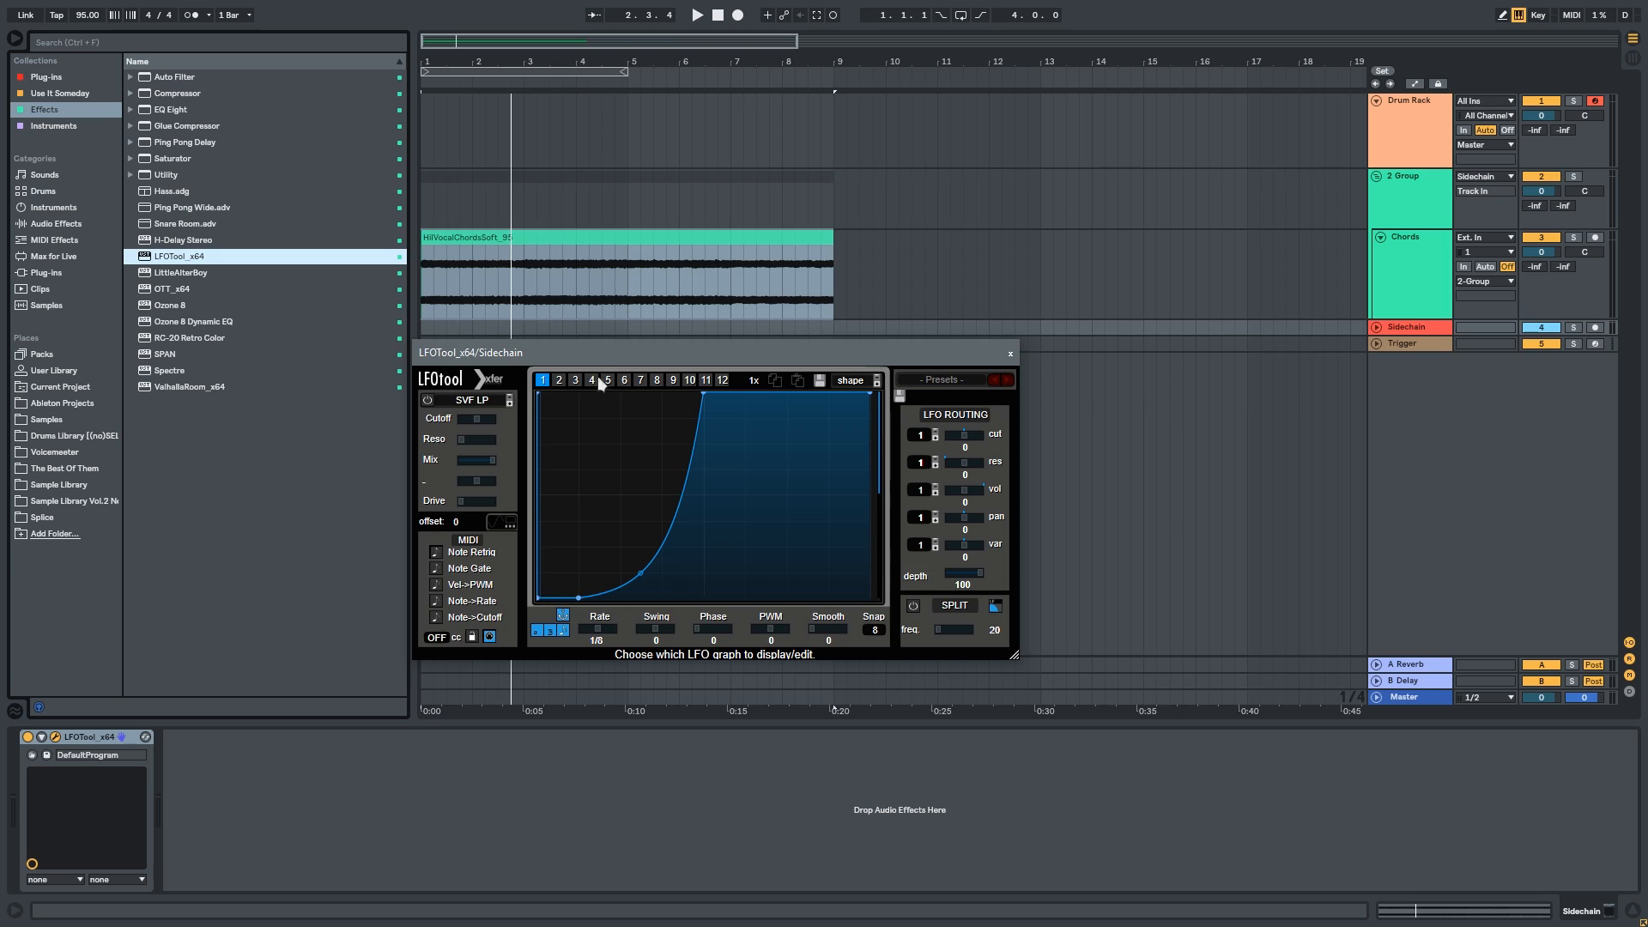
drag(581, 358, 639, 361)
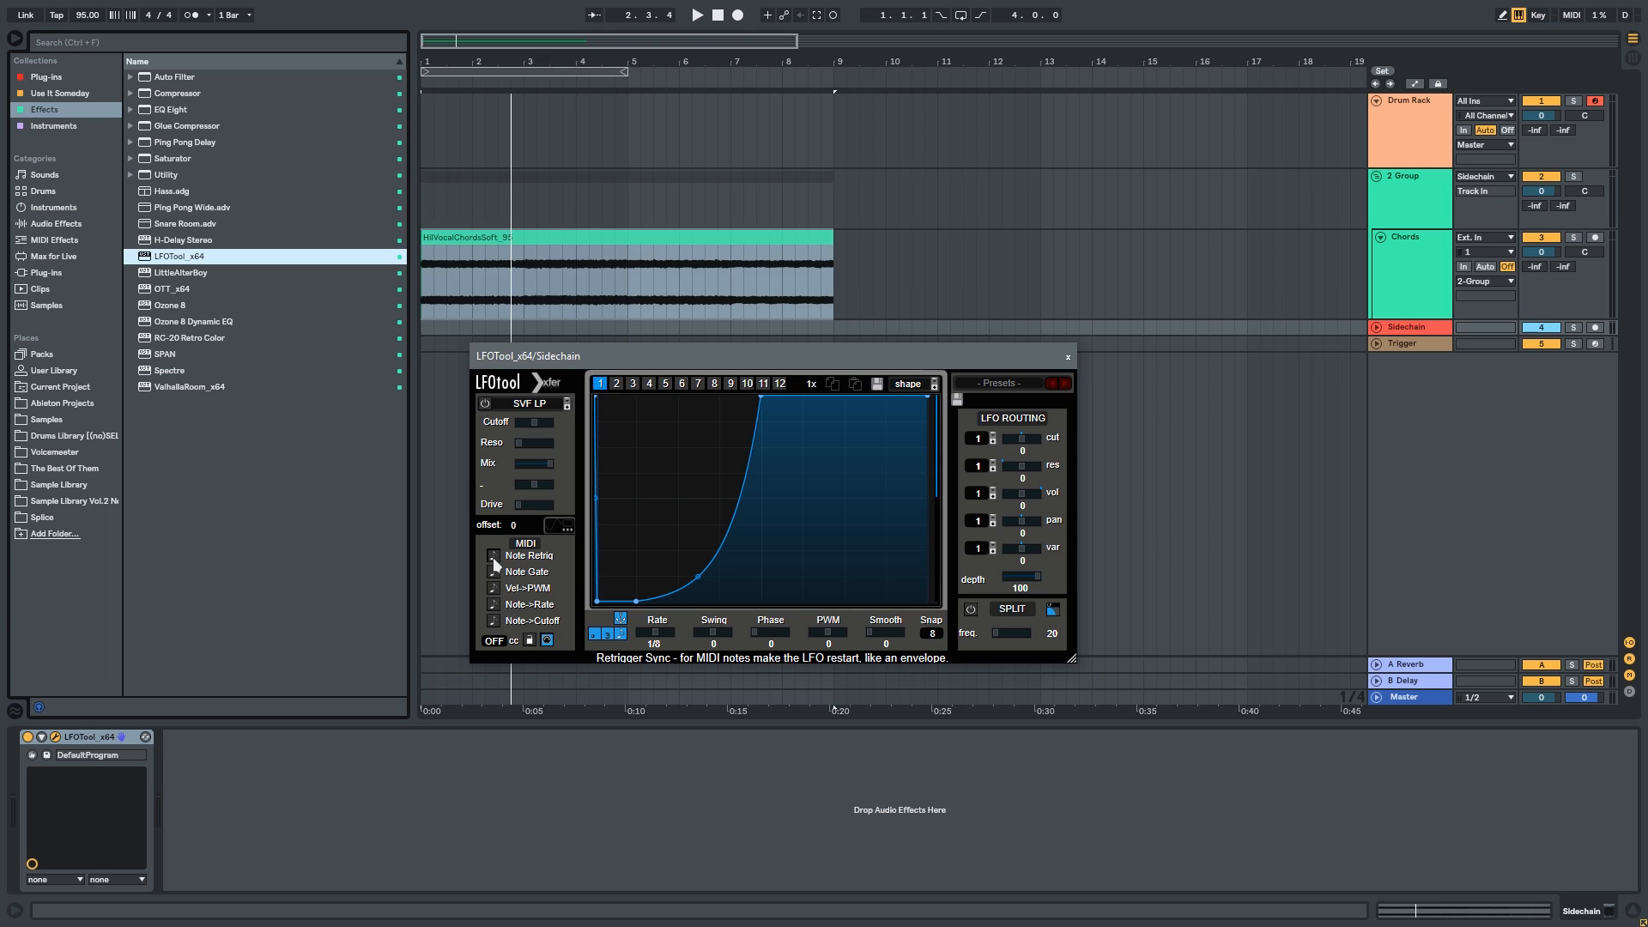
click(1067, 358)
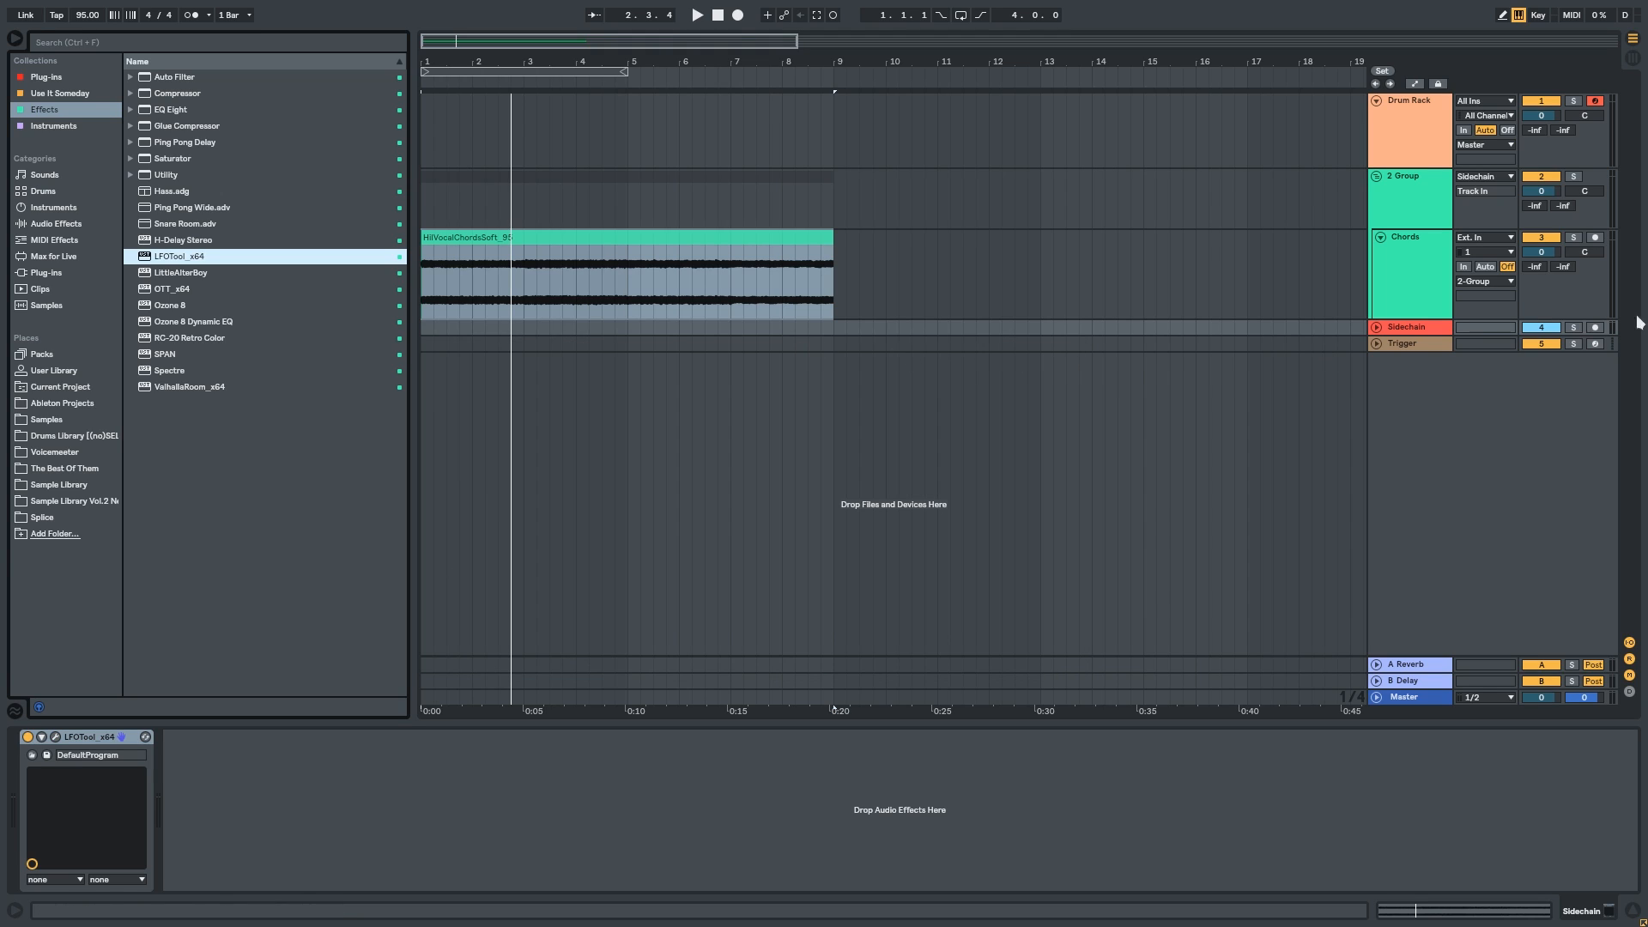
Step: Arm the Trigger track and route its MIDI output to LFOTool on the Sidechain track
click(1597, 342)
click(1377, 343)
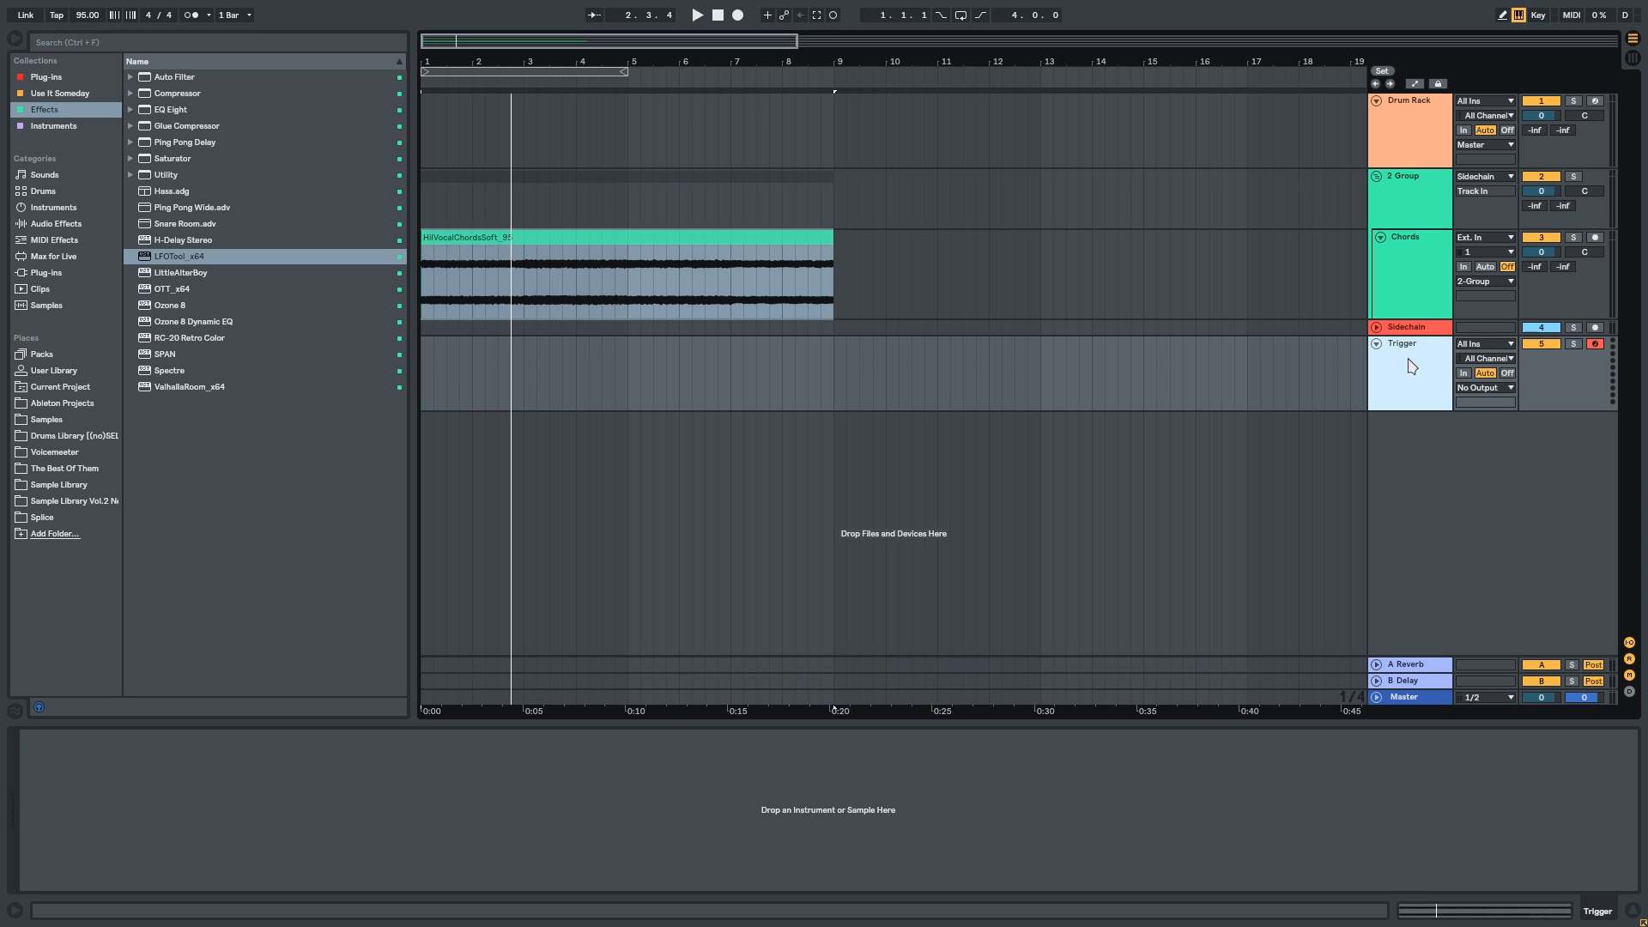
click(1478, 388)
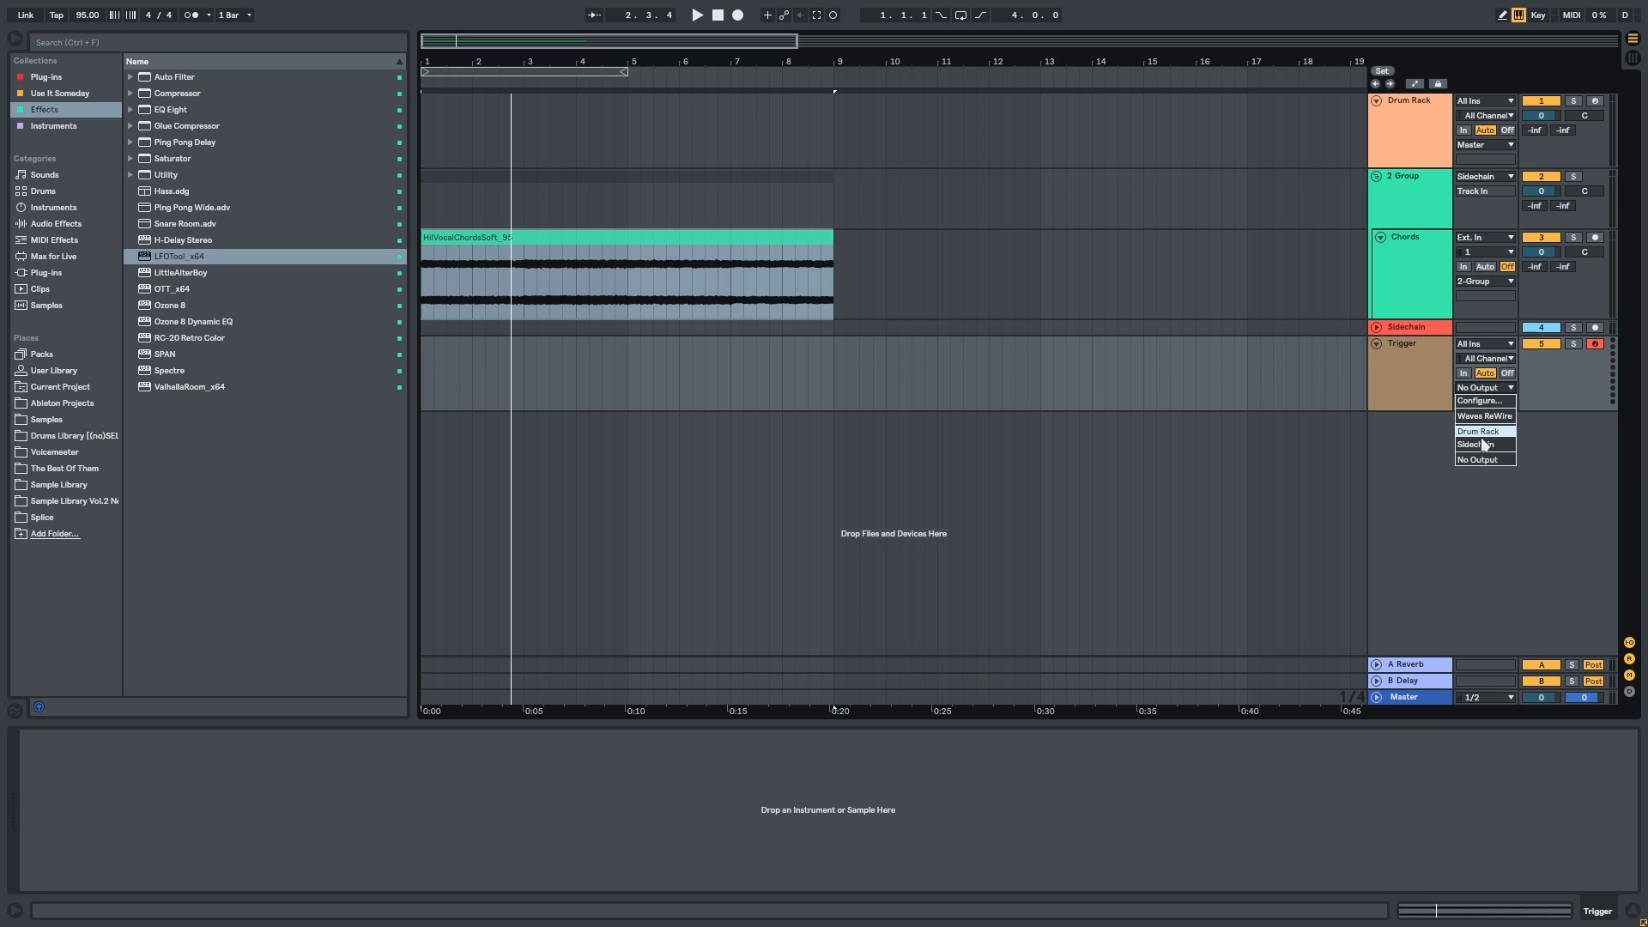
click(1476, 444)
click(1429, 358)
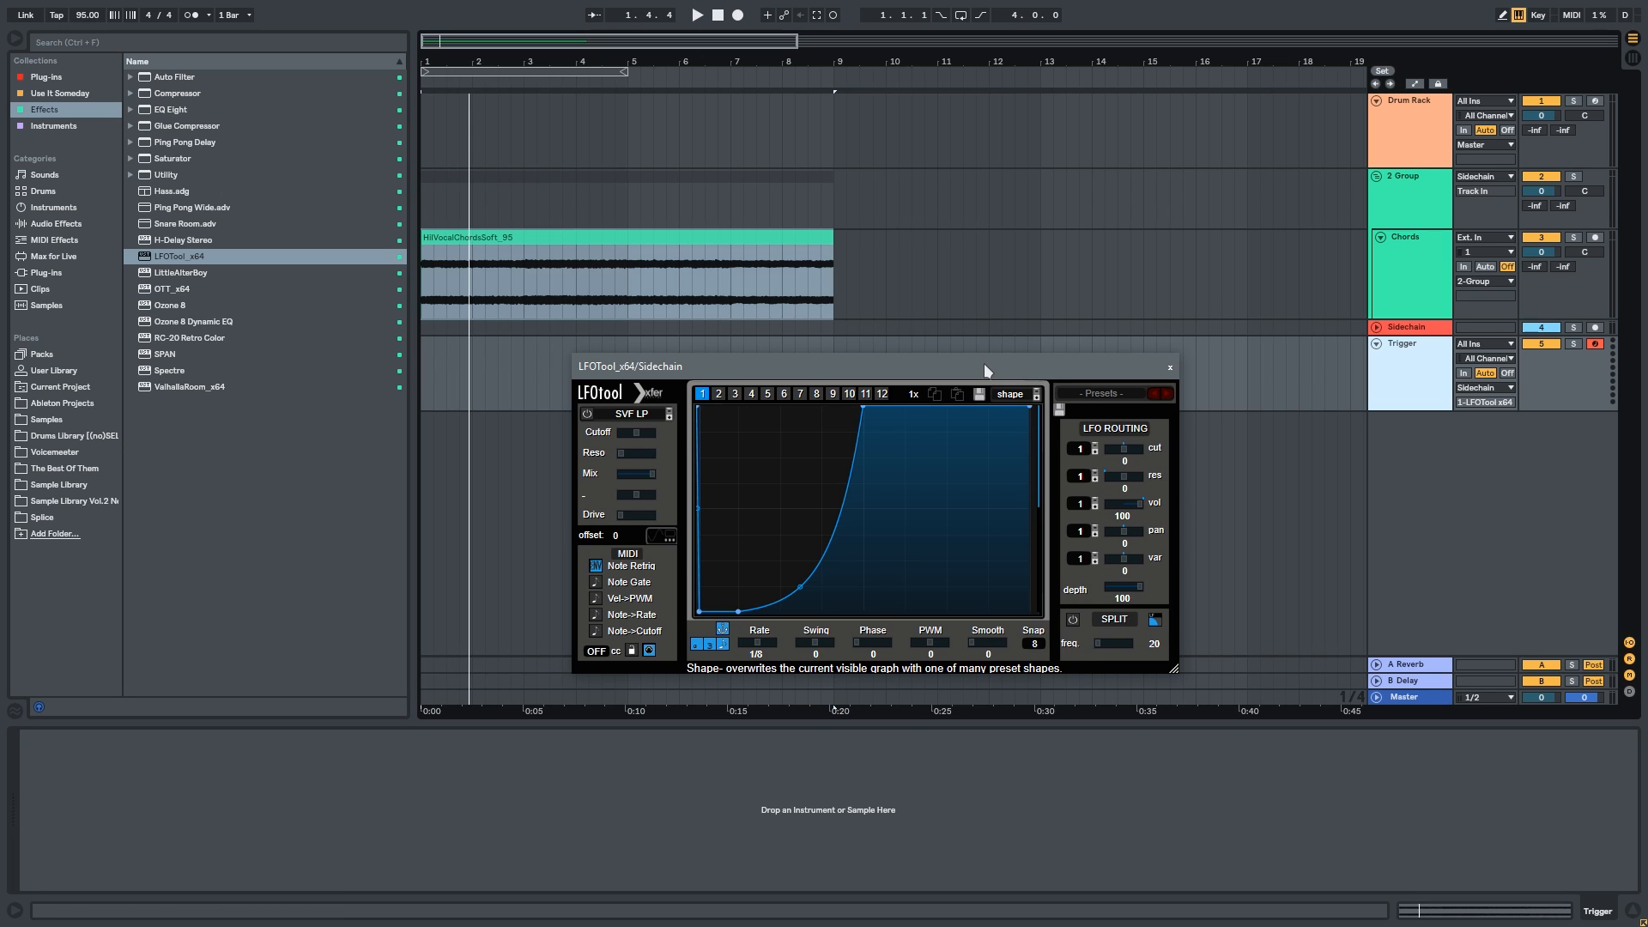
drag(985, 363, 977, 369)
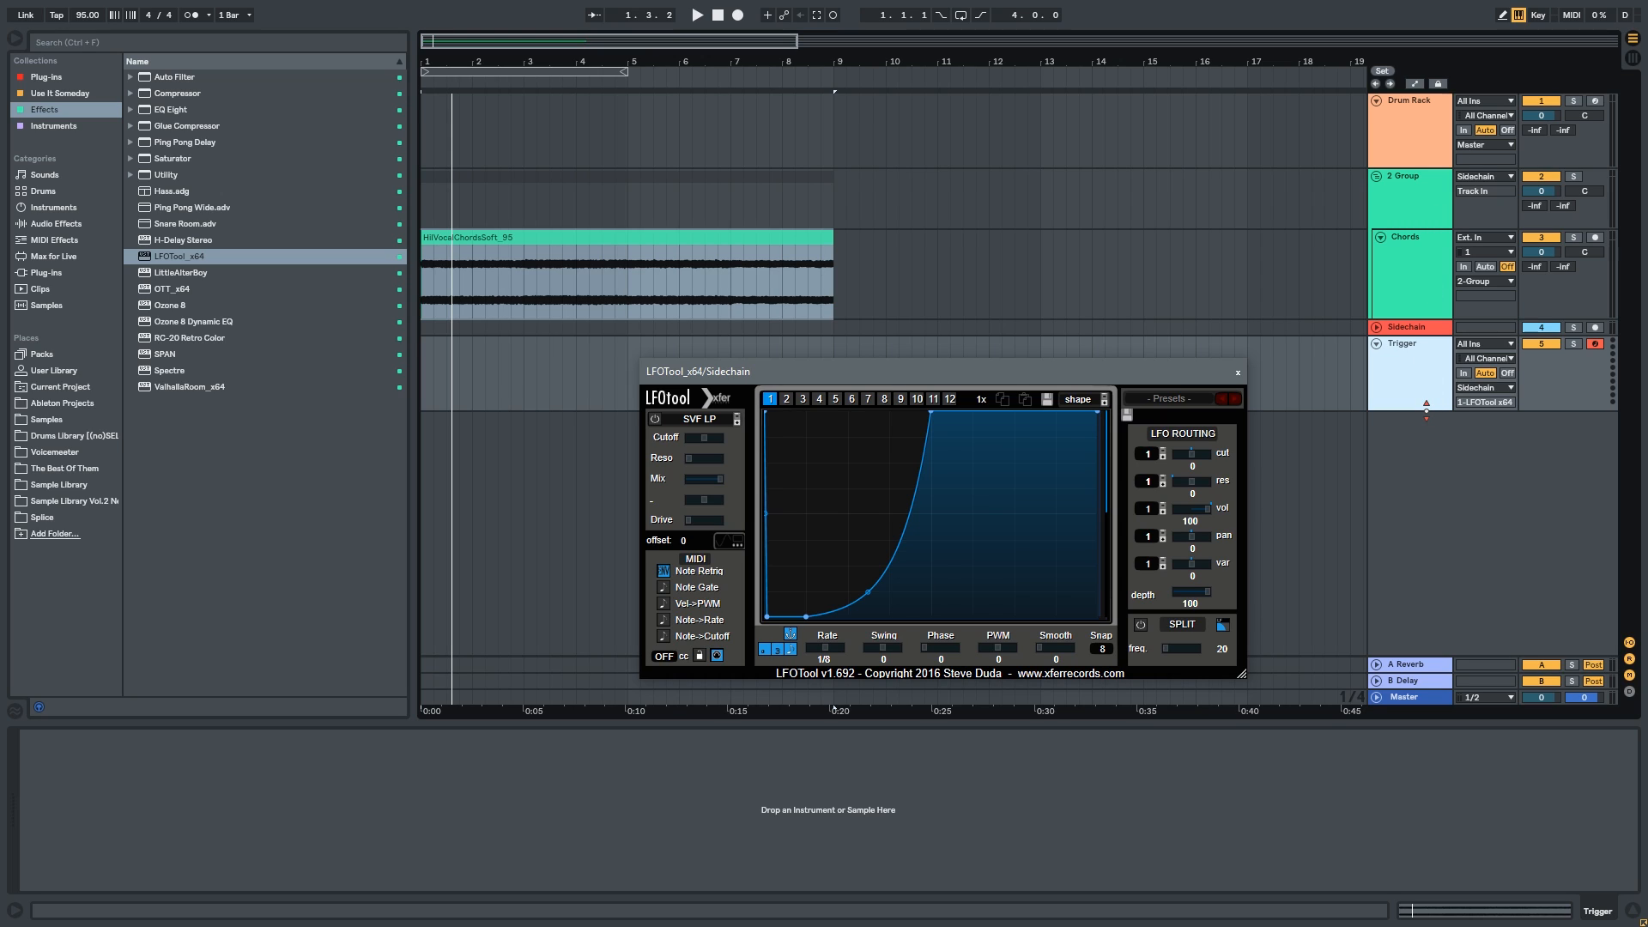
Step: Arm the Drum Rack track and set the Trigger track's MIDI input to Drum Rack, Post FX, with monitoring at In
click(1414, 133)
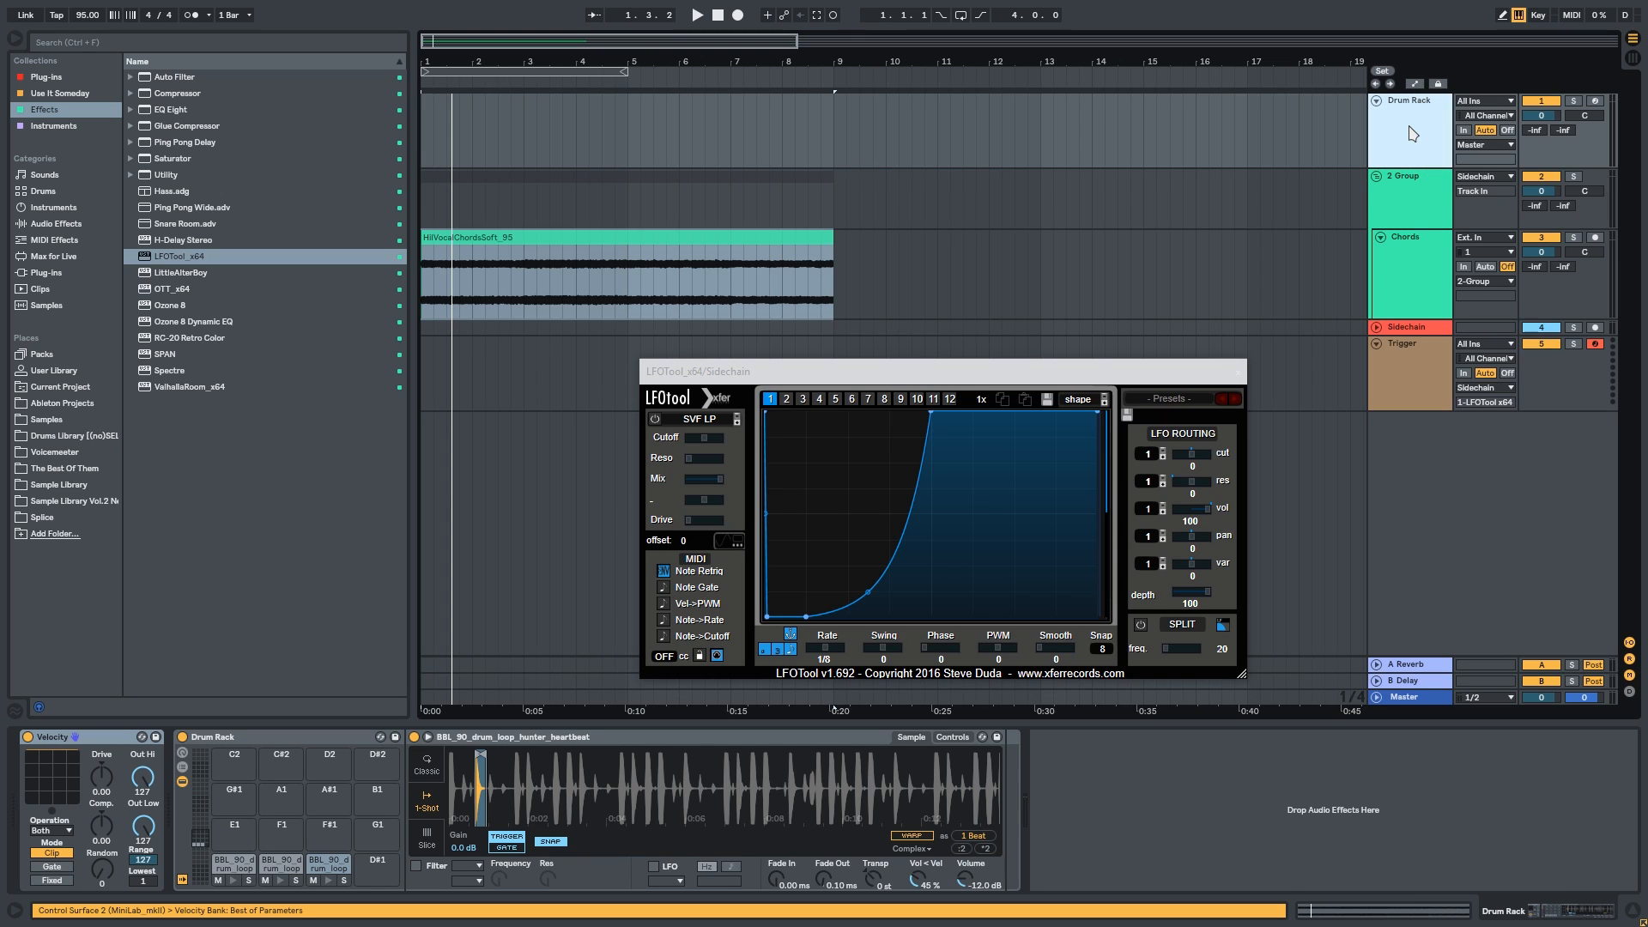
click(1595, 101)
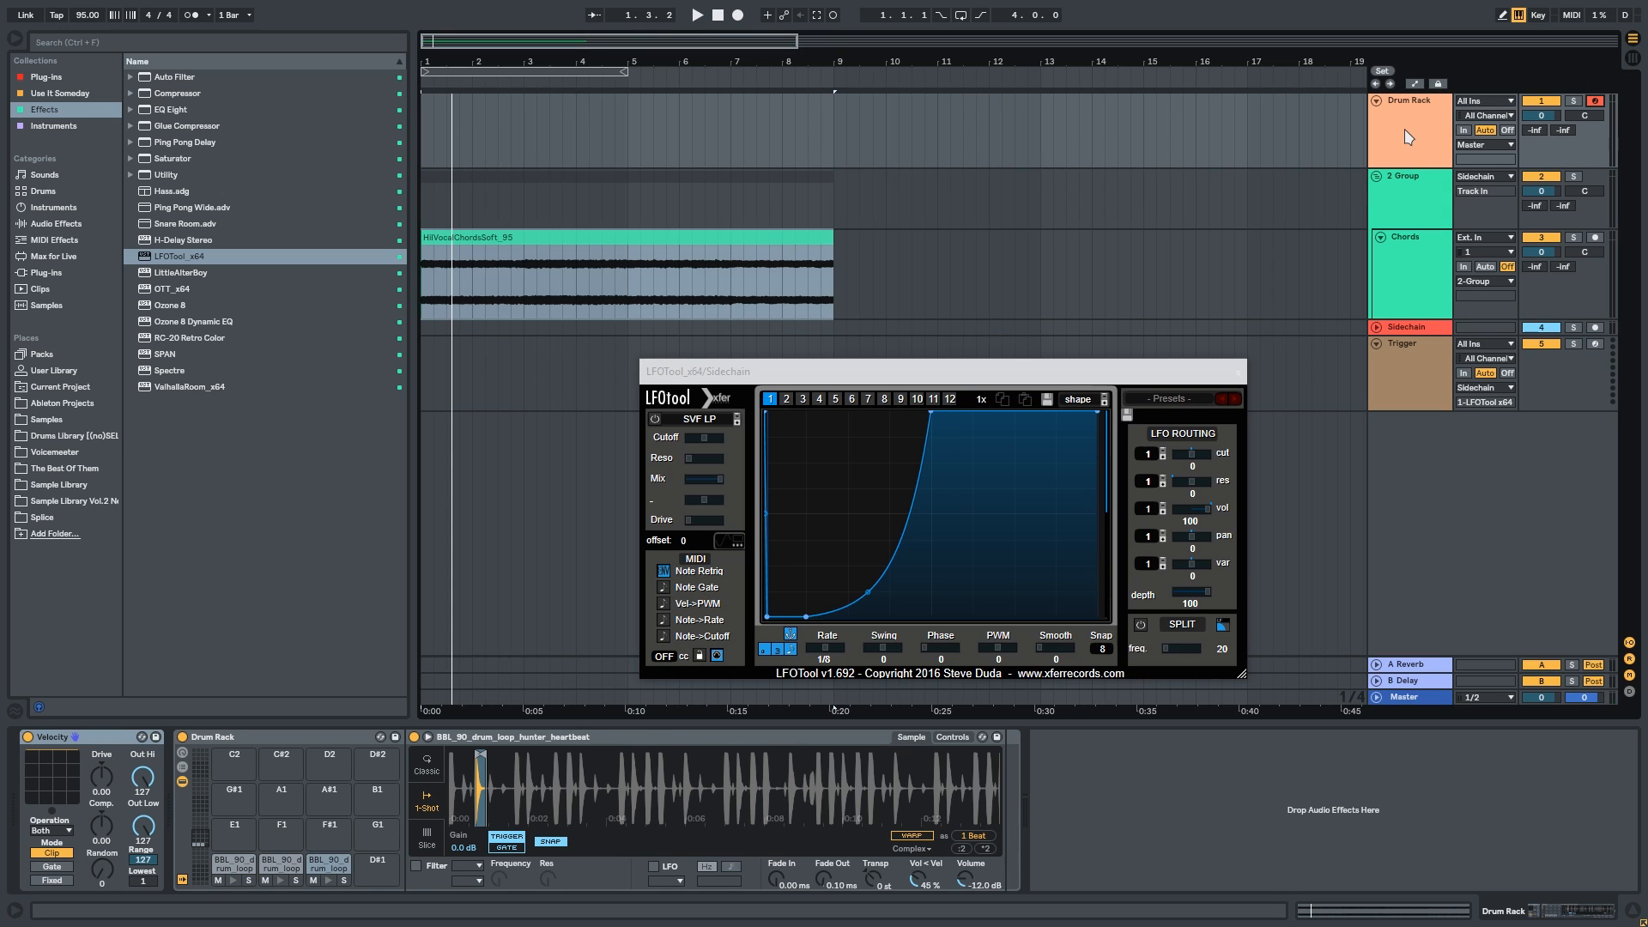
click(1393, 349)
click(1409, 330)
click(1415, 354)
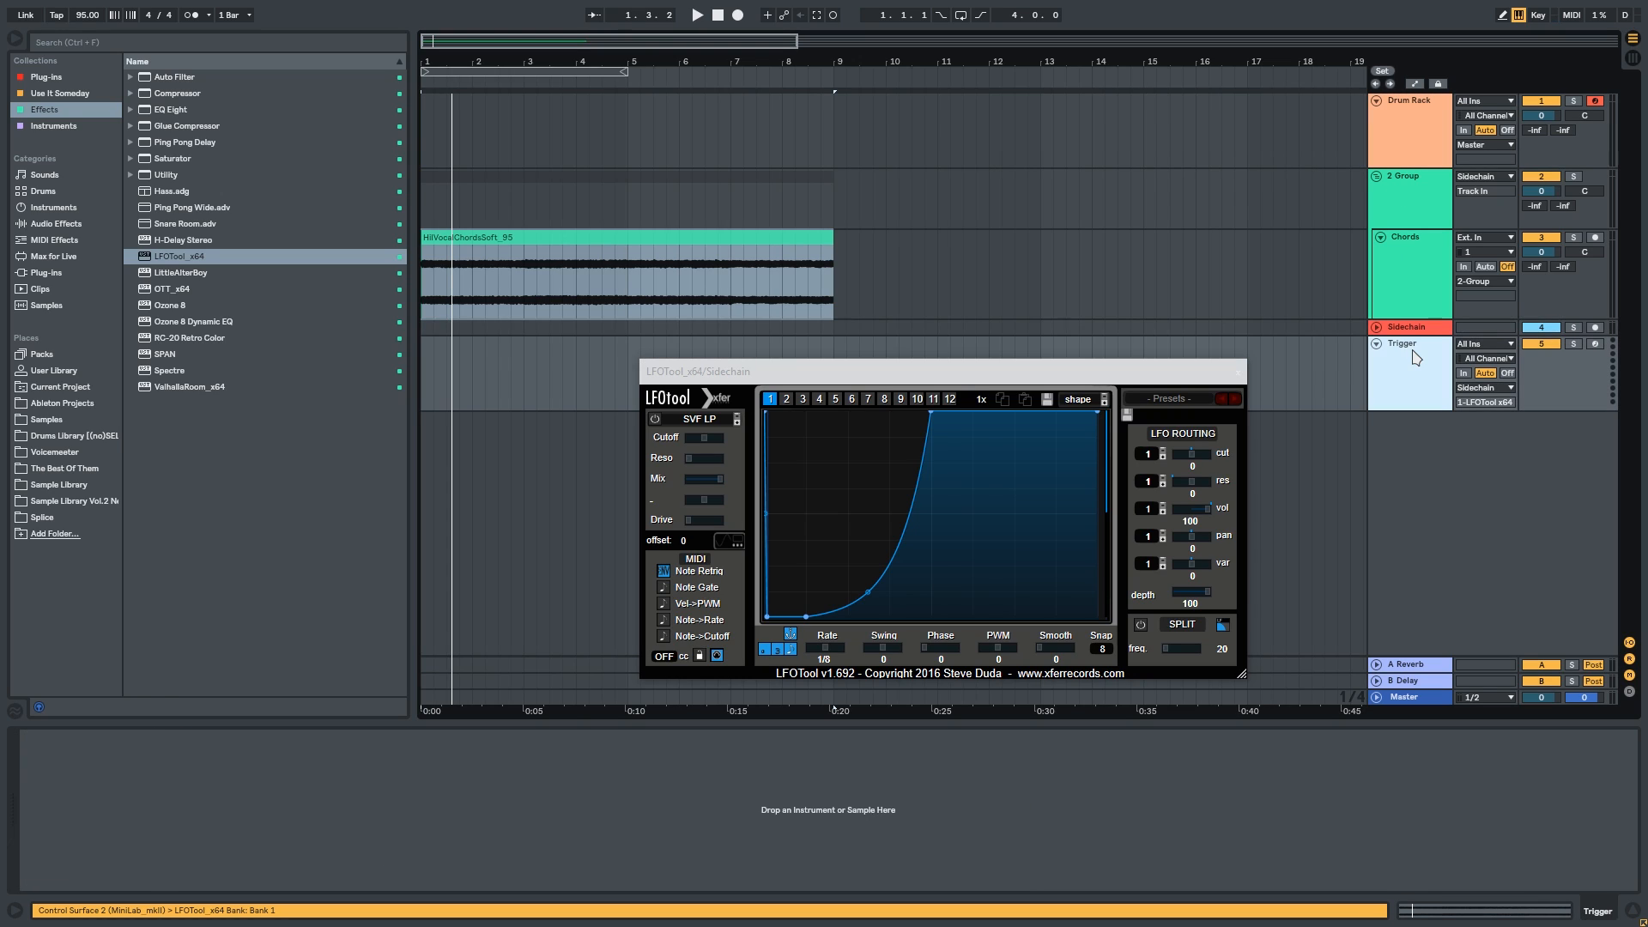
click(1482, 345)
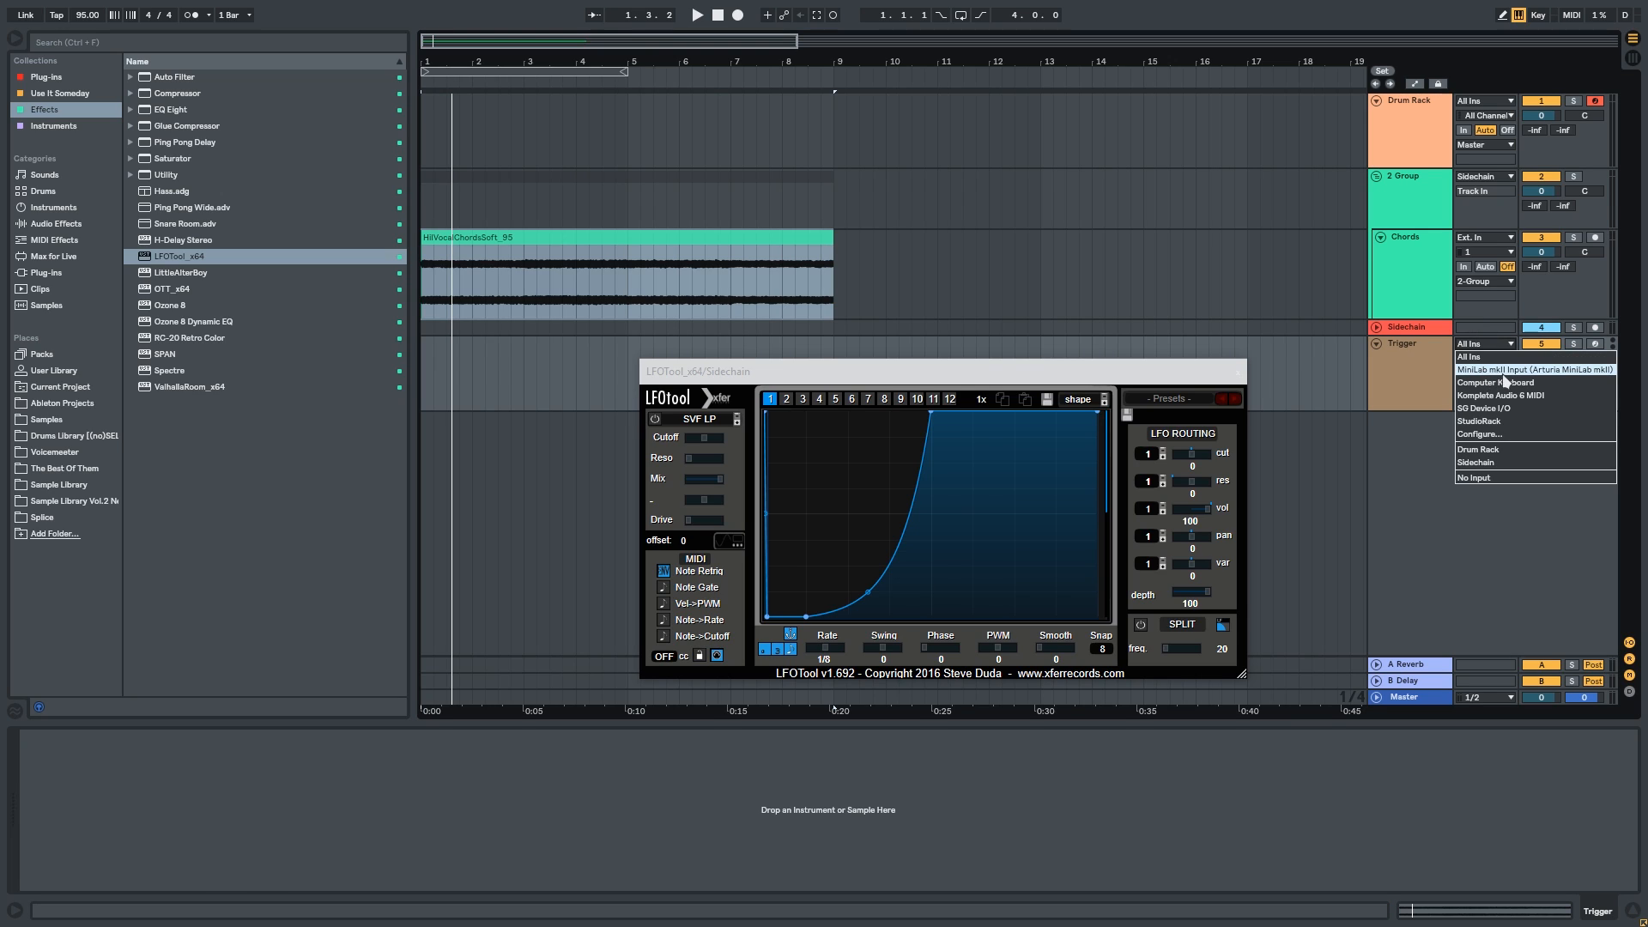
click(1492, 450)
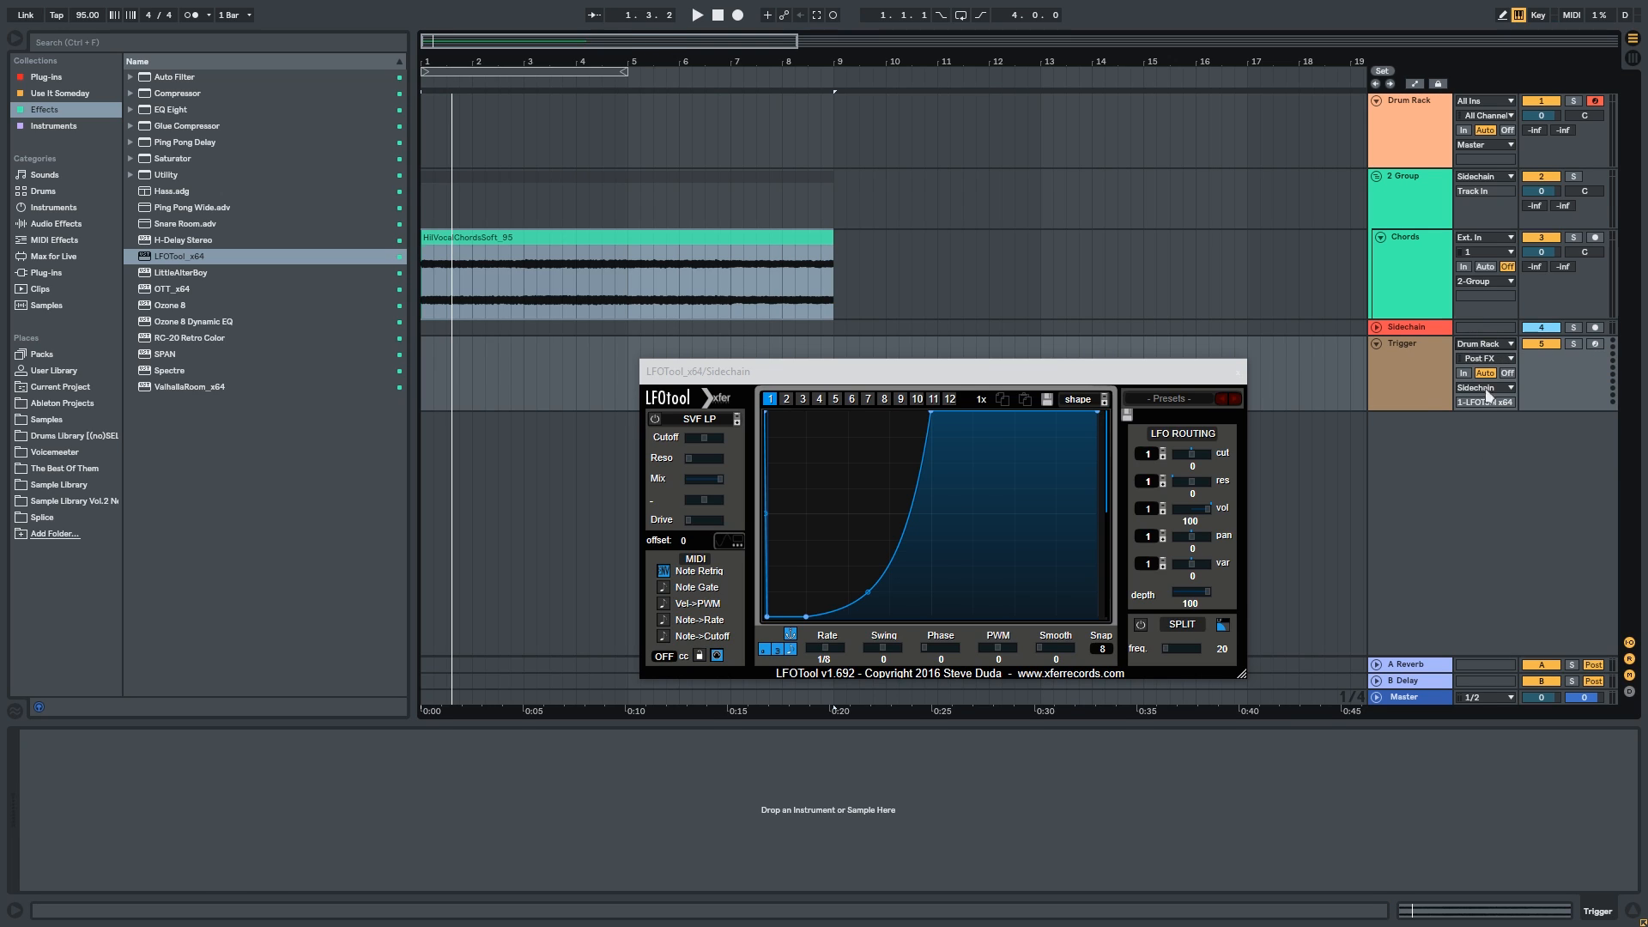
click(1394, 391)
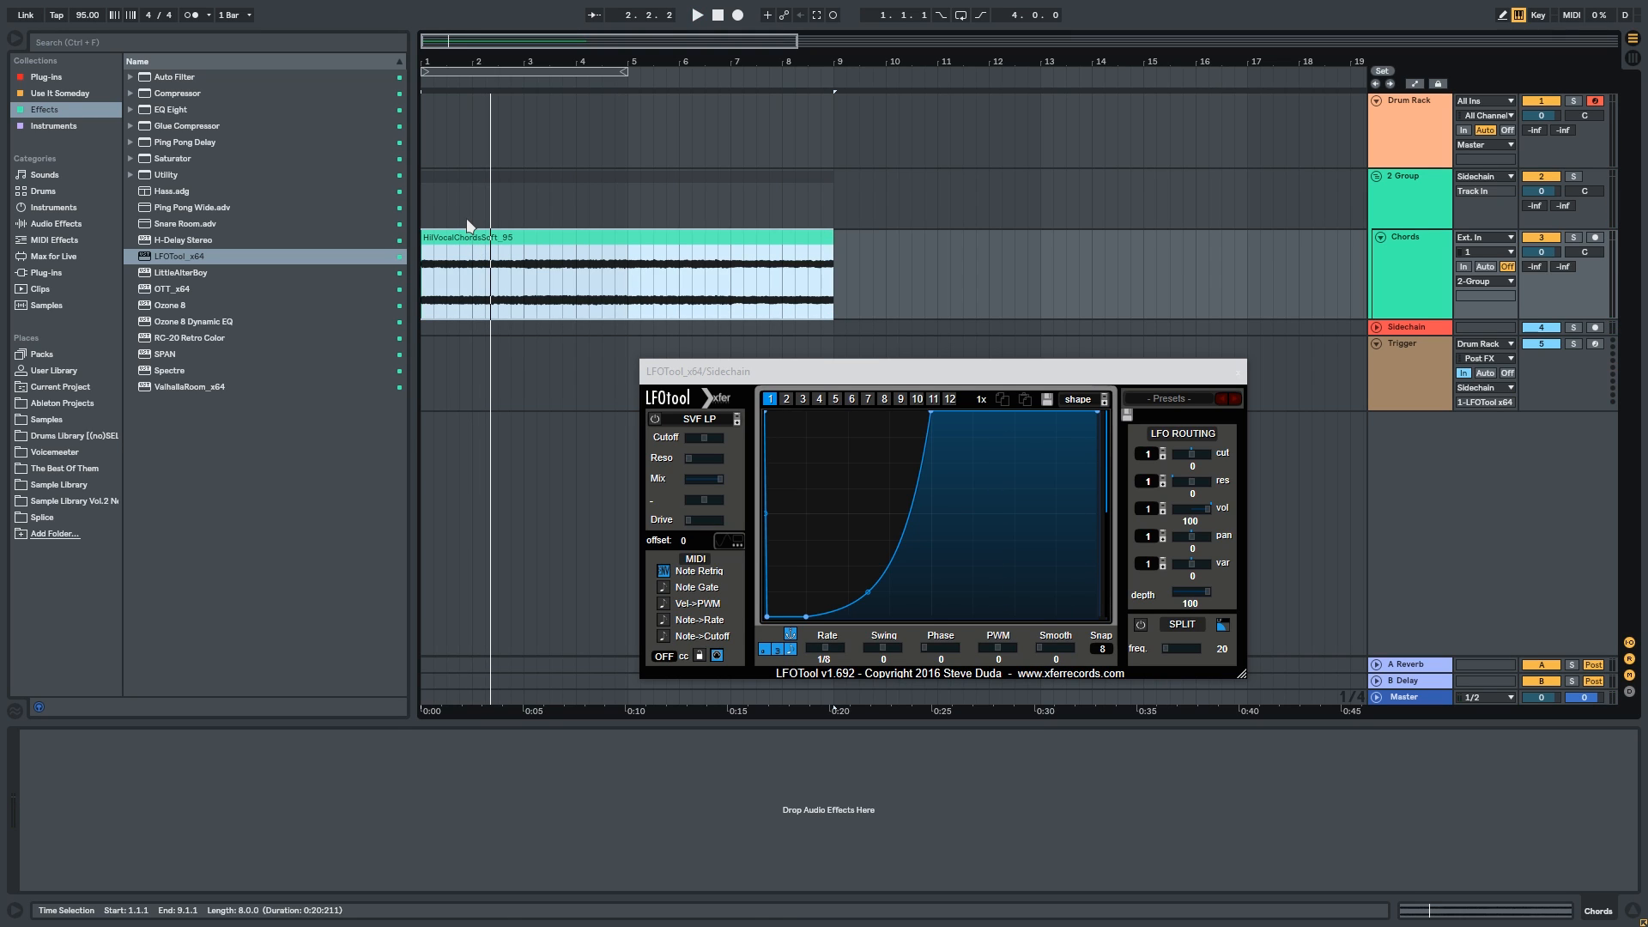
Step: Set the insert marker to 1.1.1 on the Drum Rack track and start playback to perform drums over the chords
click(793, 236)
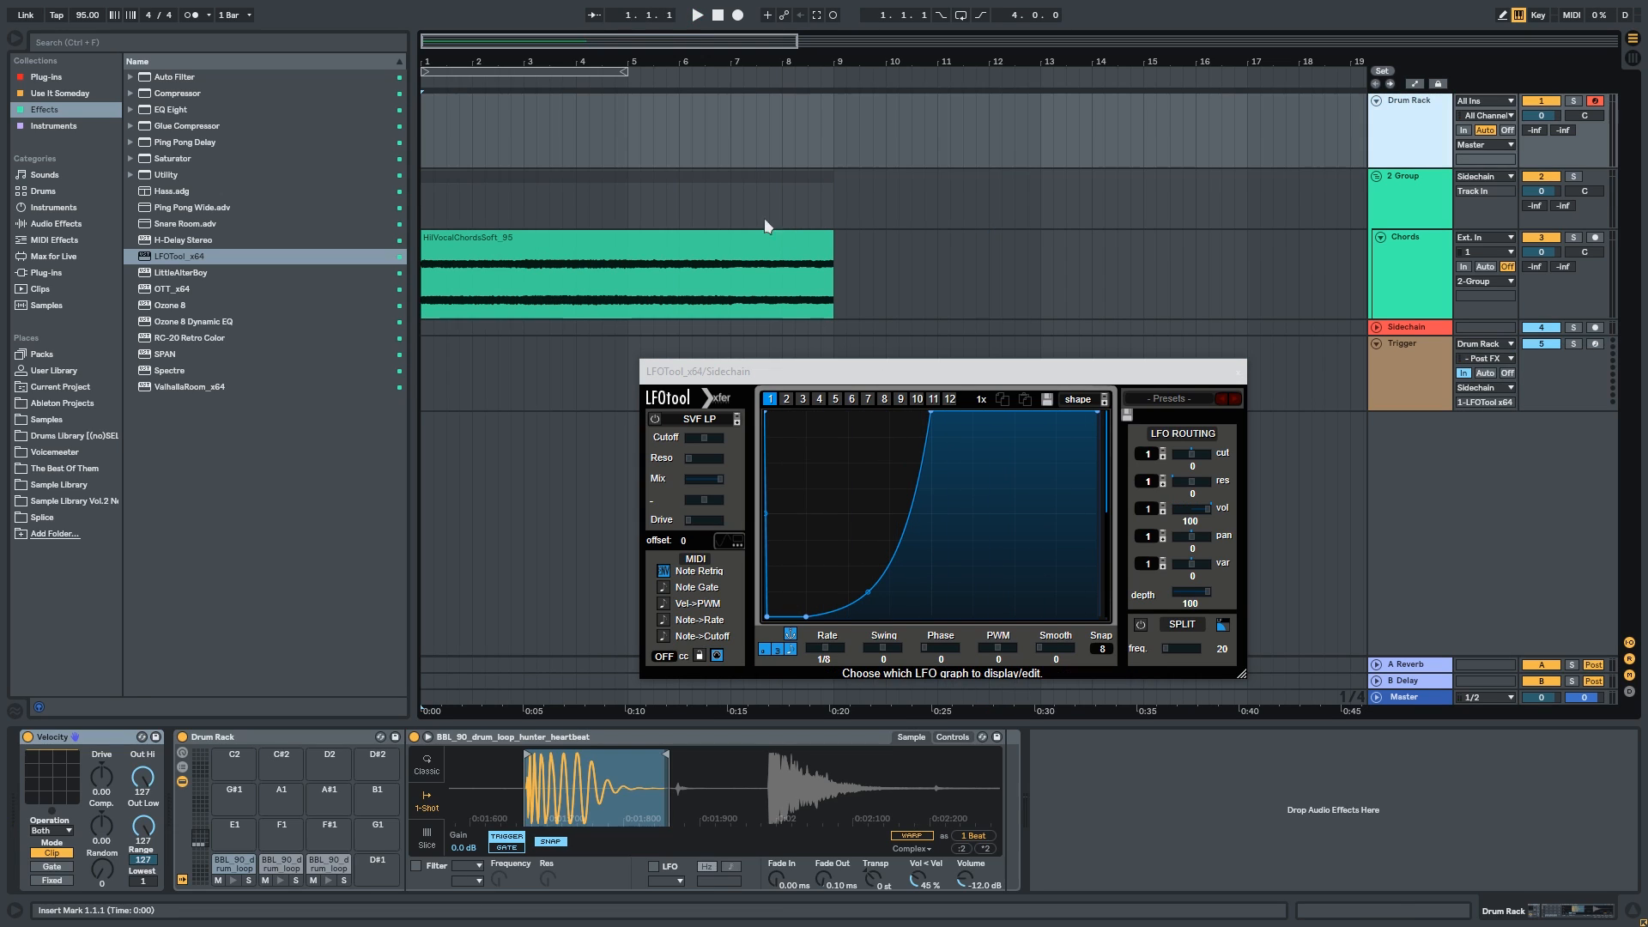
click(758, 142)
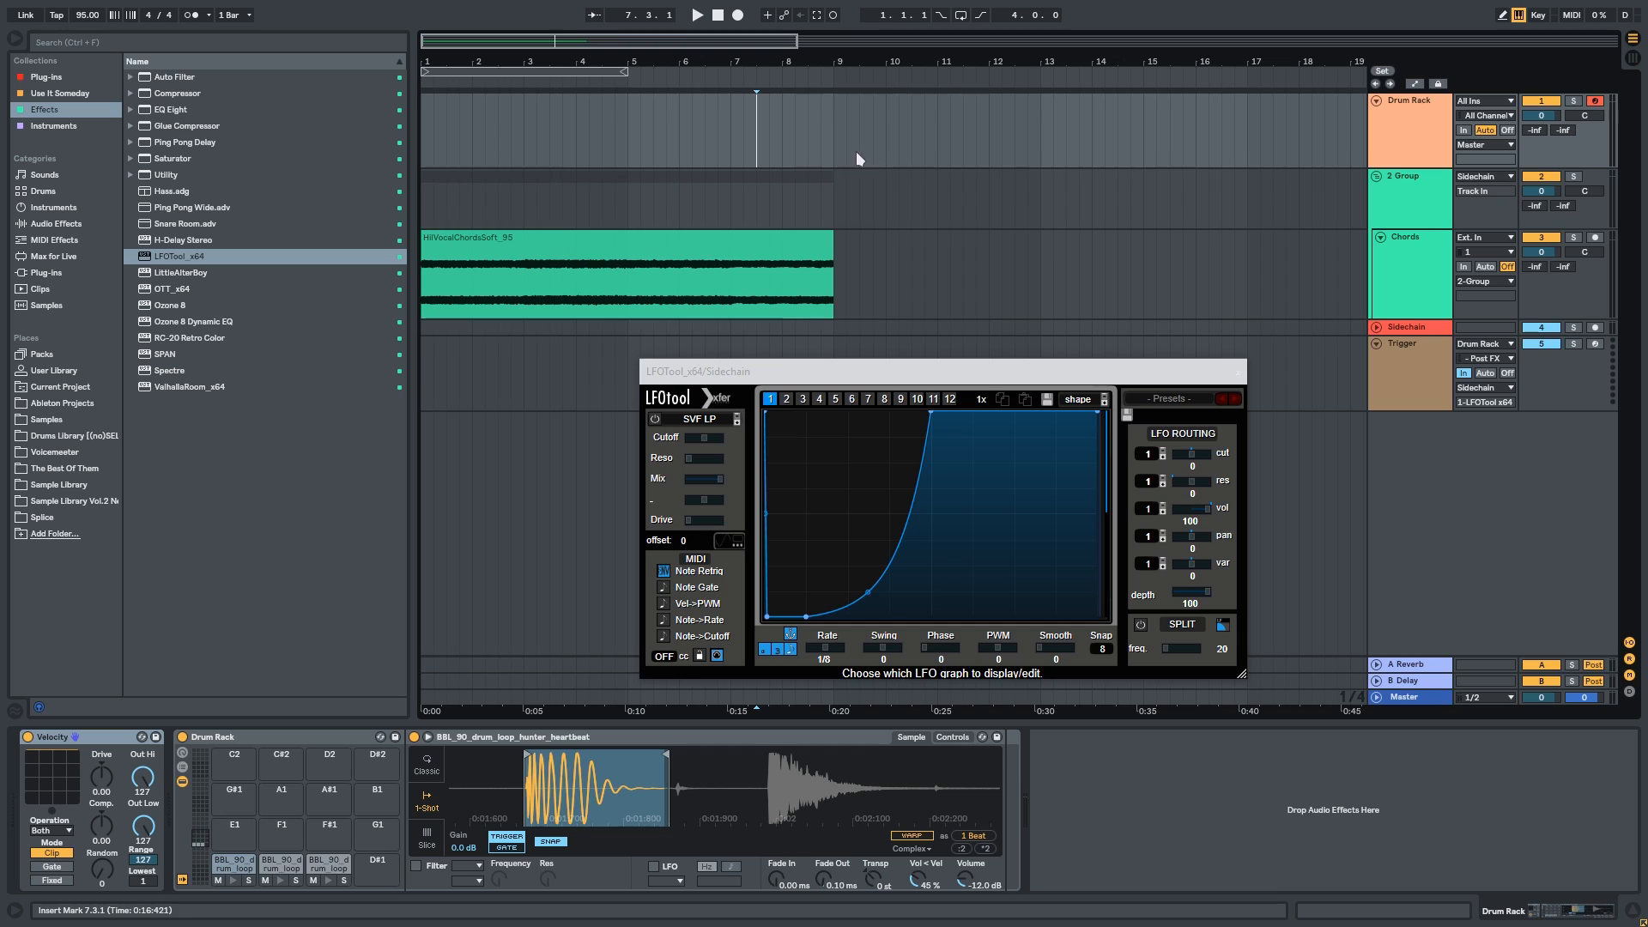
drag(823, 150, 328, 115)
click(424, 154)
key(space)
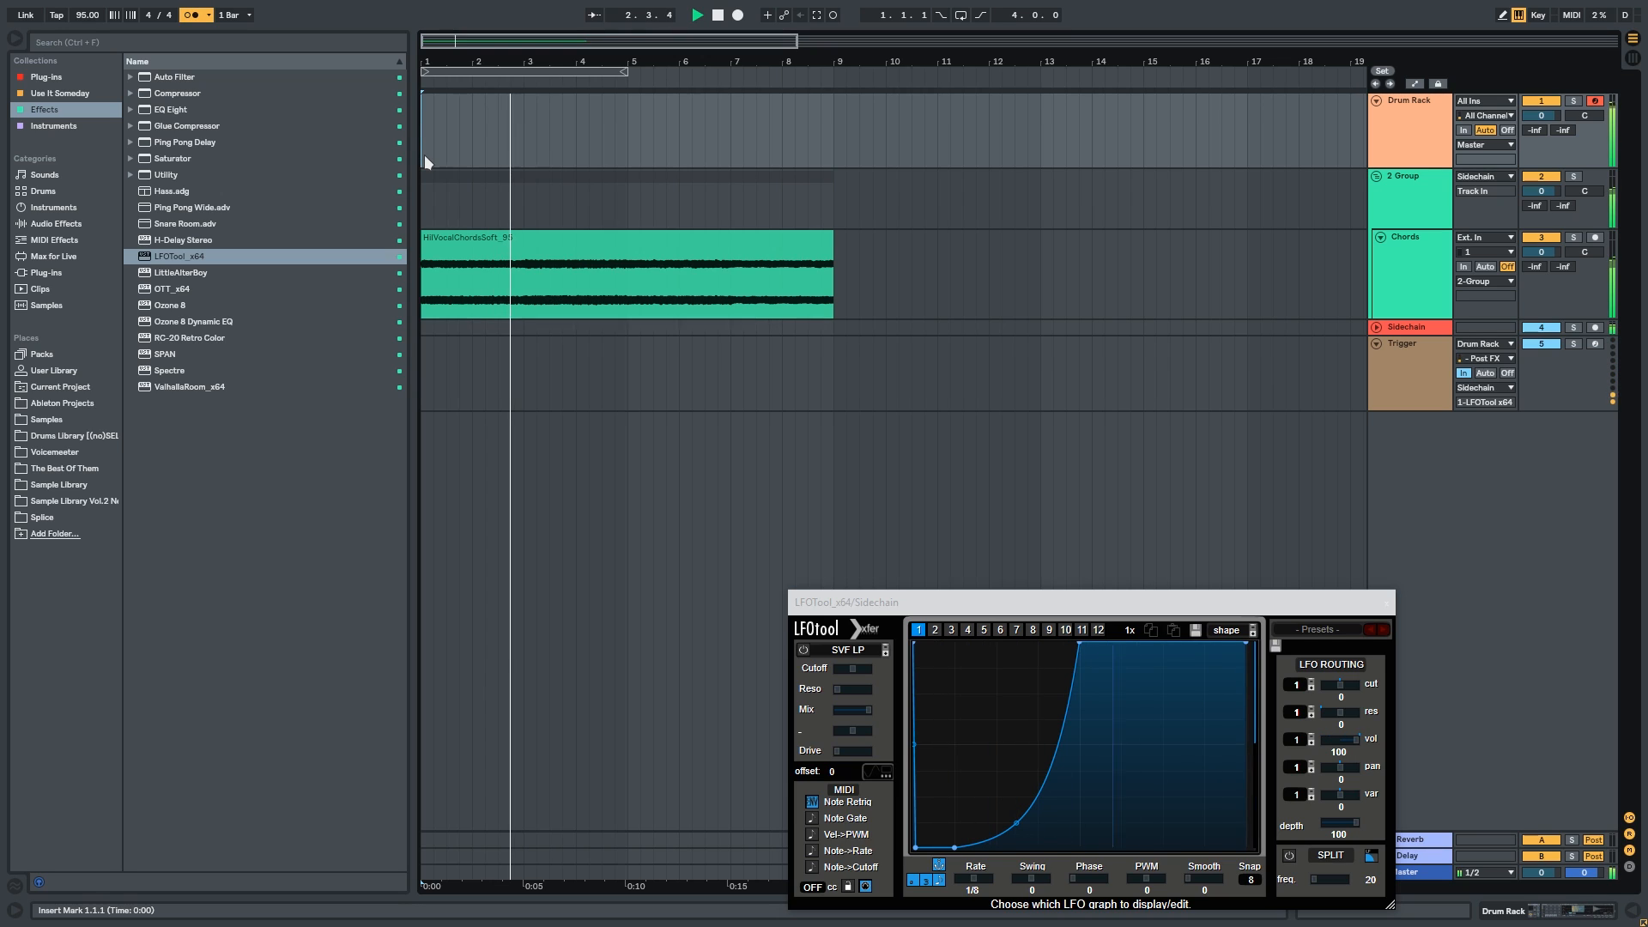
Step: Capture the performed drum pattern as a two-bar MIDI clip on the Drum Rack track and duplicate it repeatedly along the timeline
click(816, 15)
key(ctrl+d)
key(ctrl+d)
key(ctrl+d)
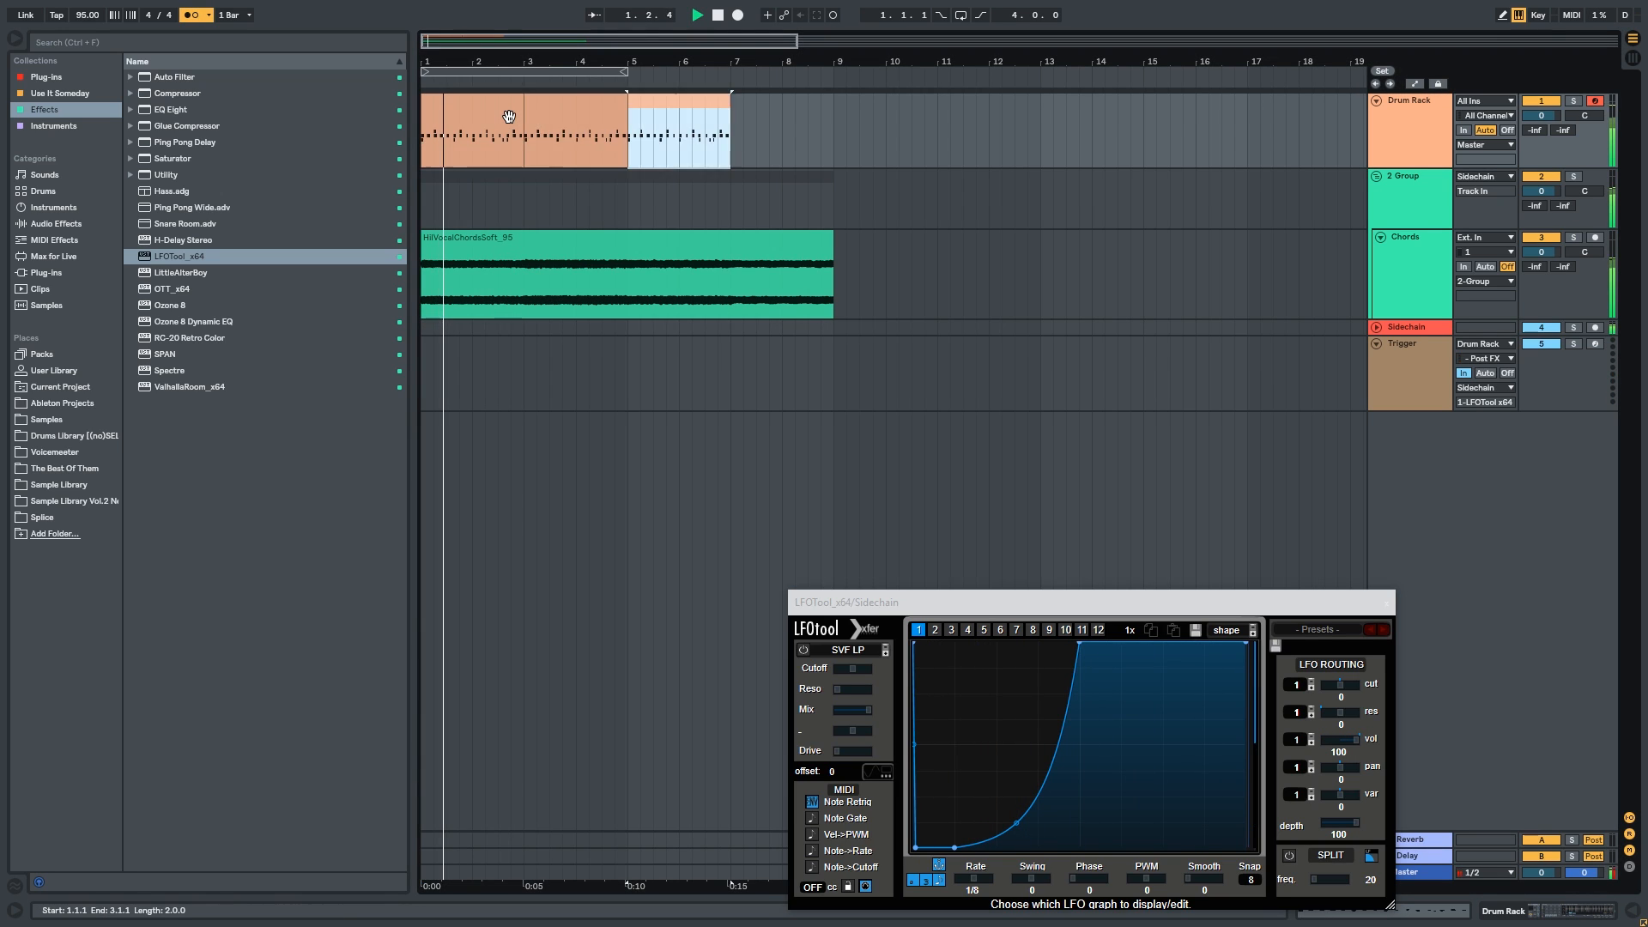
Step: Extend the drum pattern to bar 9 with another copy of the two-bar clip and view its notes
scroll(477, 106, up, 4)
double_click(477, 106)
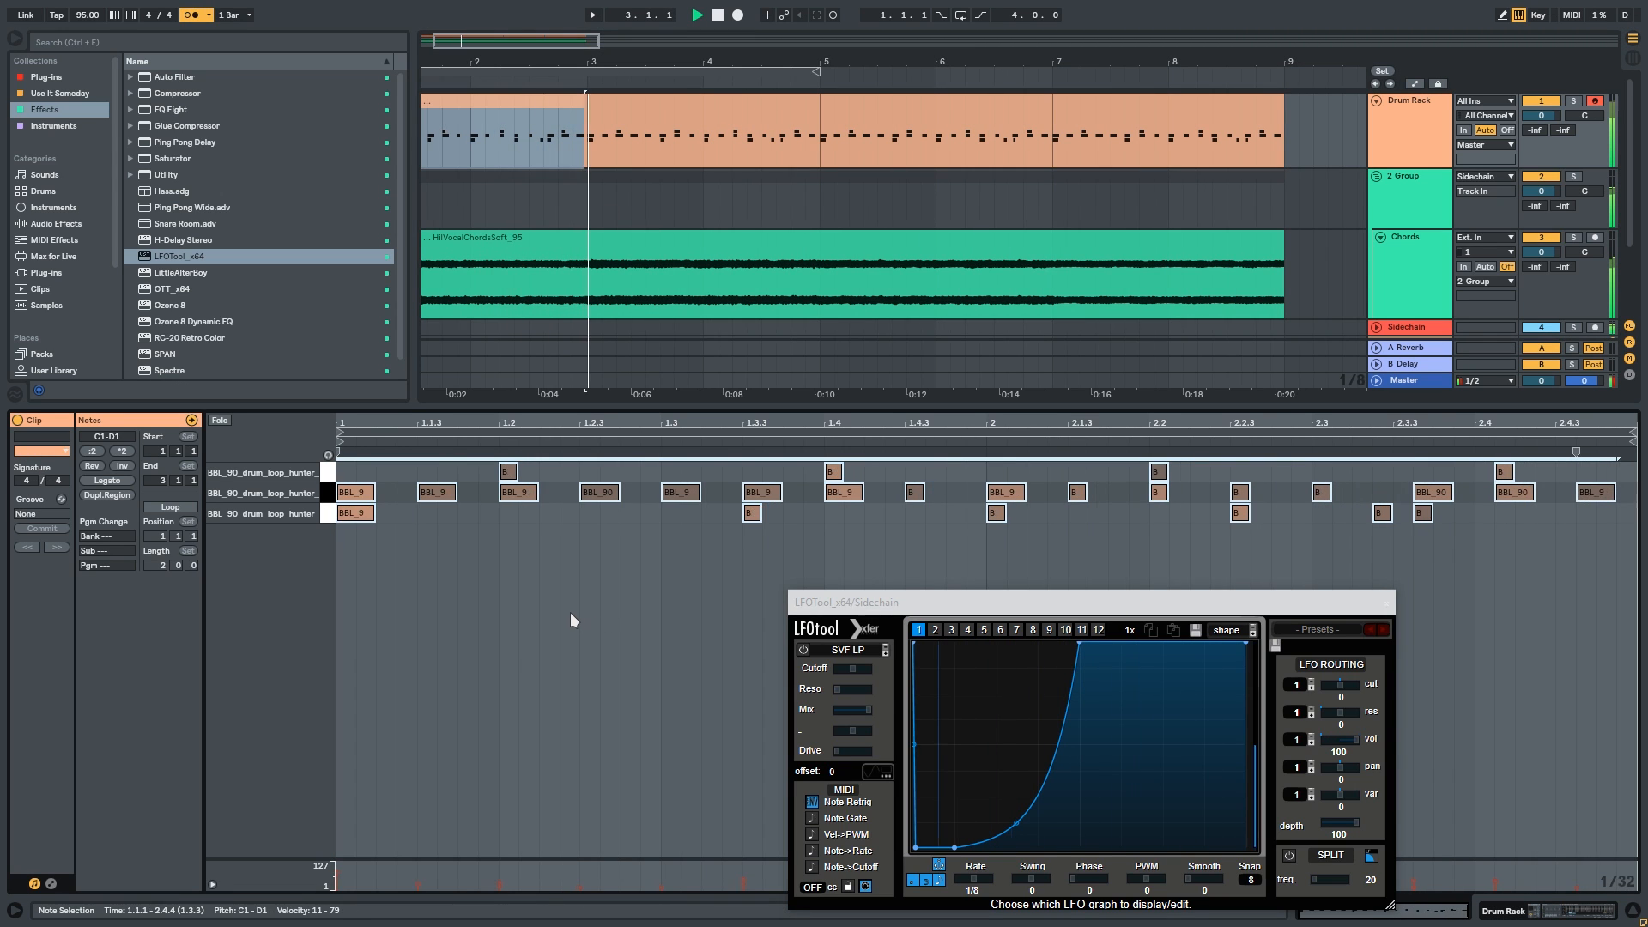
click(1167, 129)
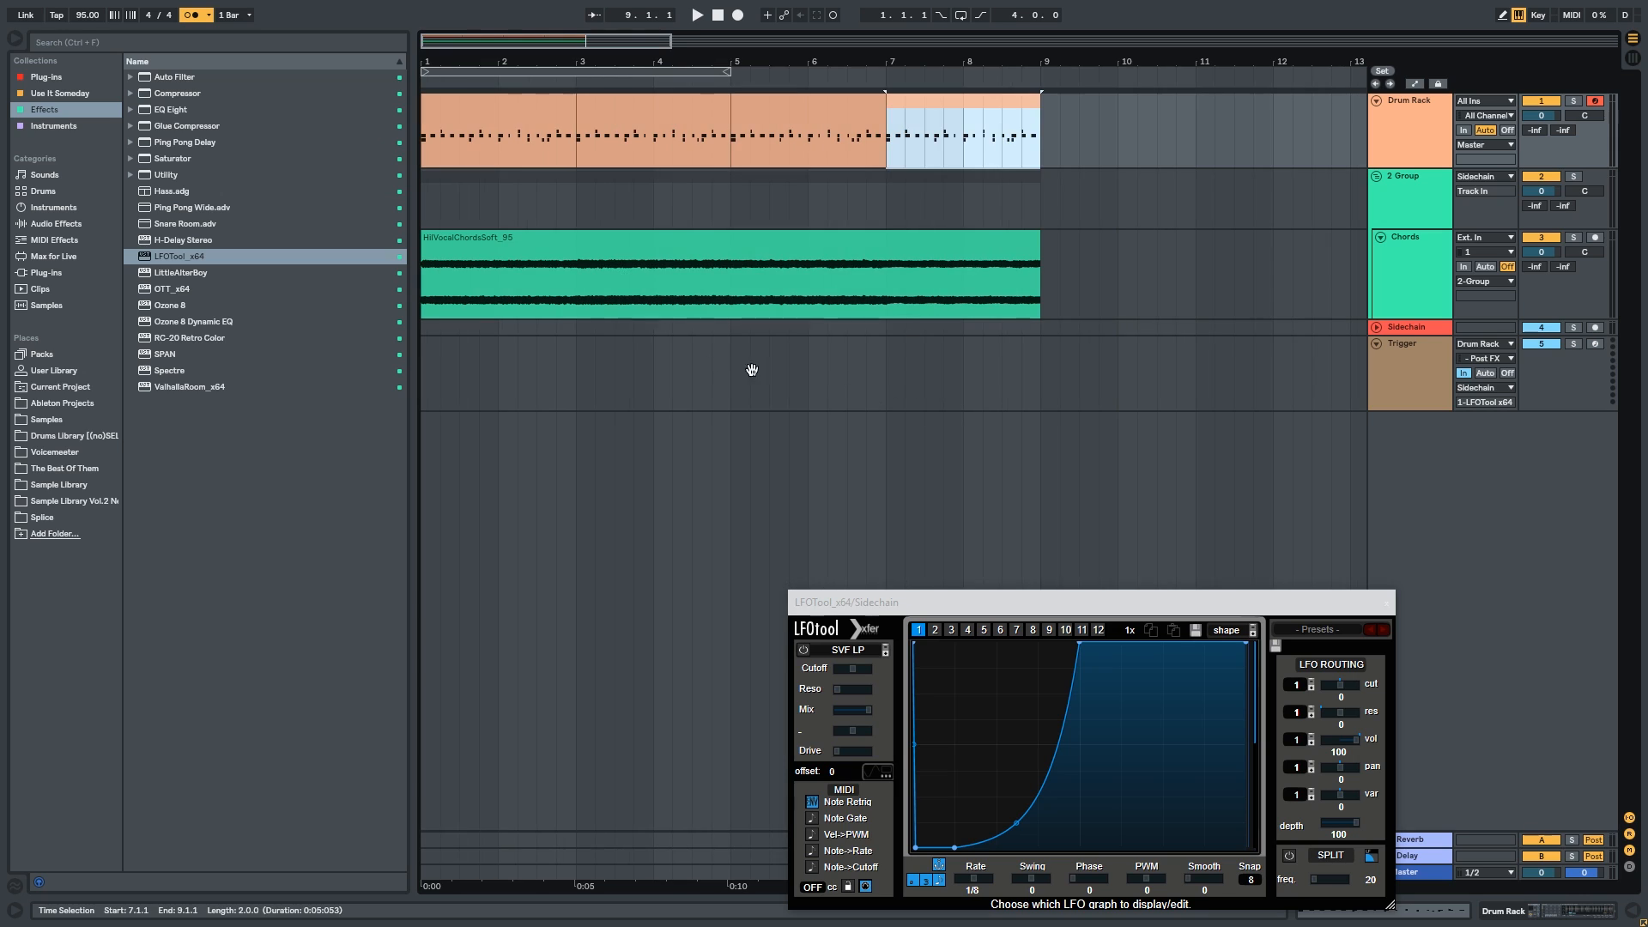
scroll(945, 349, down, 2)
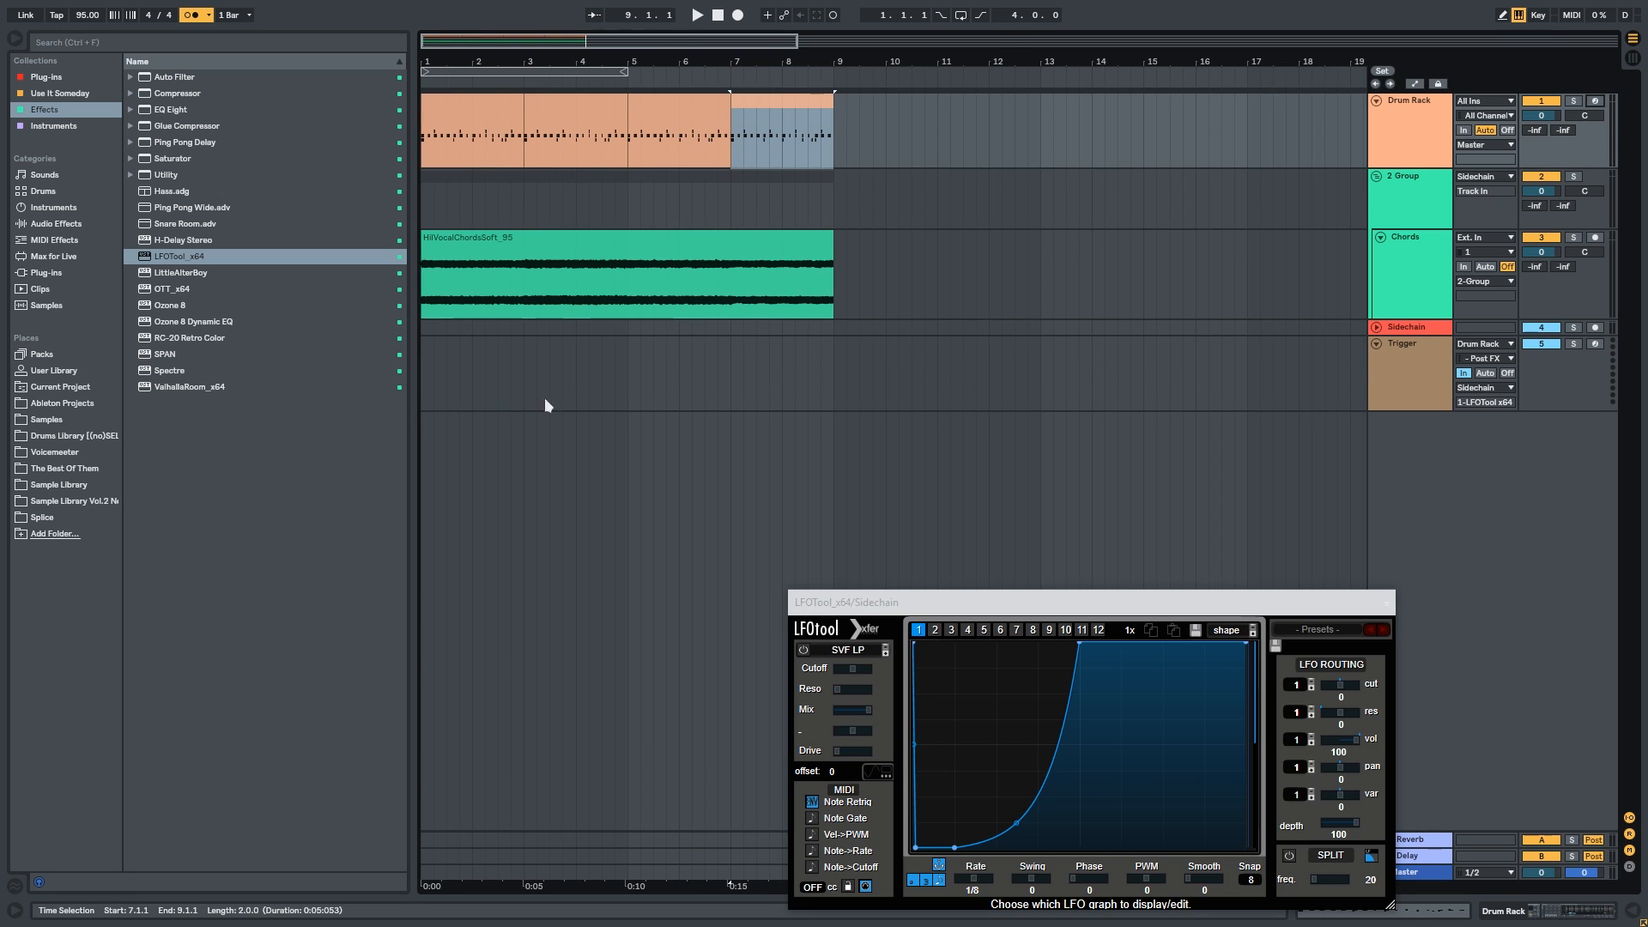
Step: Create a one-beat MIDI clip at 1.1.1 on the Trigger track and add a G#3 note across its first half
click(653, 391)
key(plus)
key(plus)
key(minus)
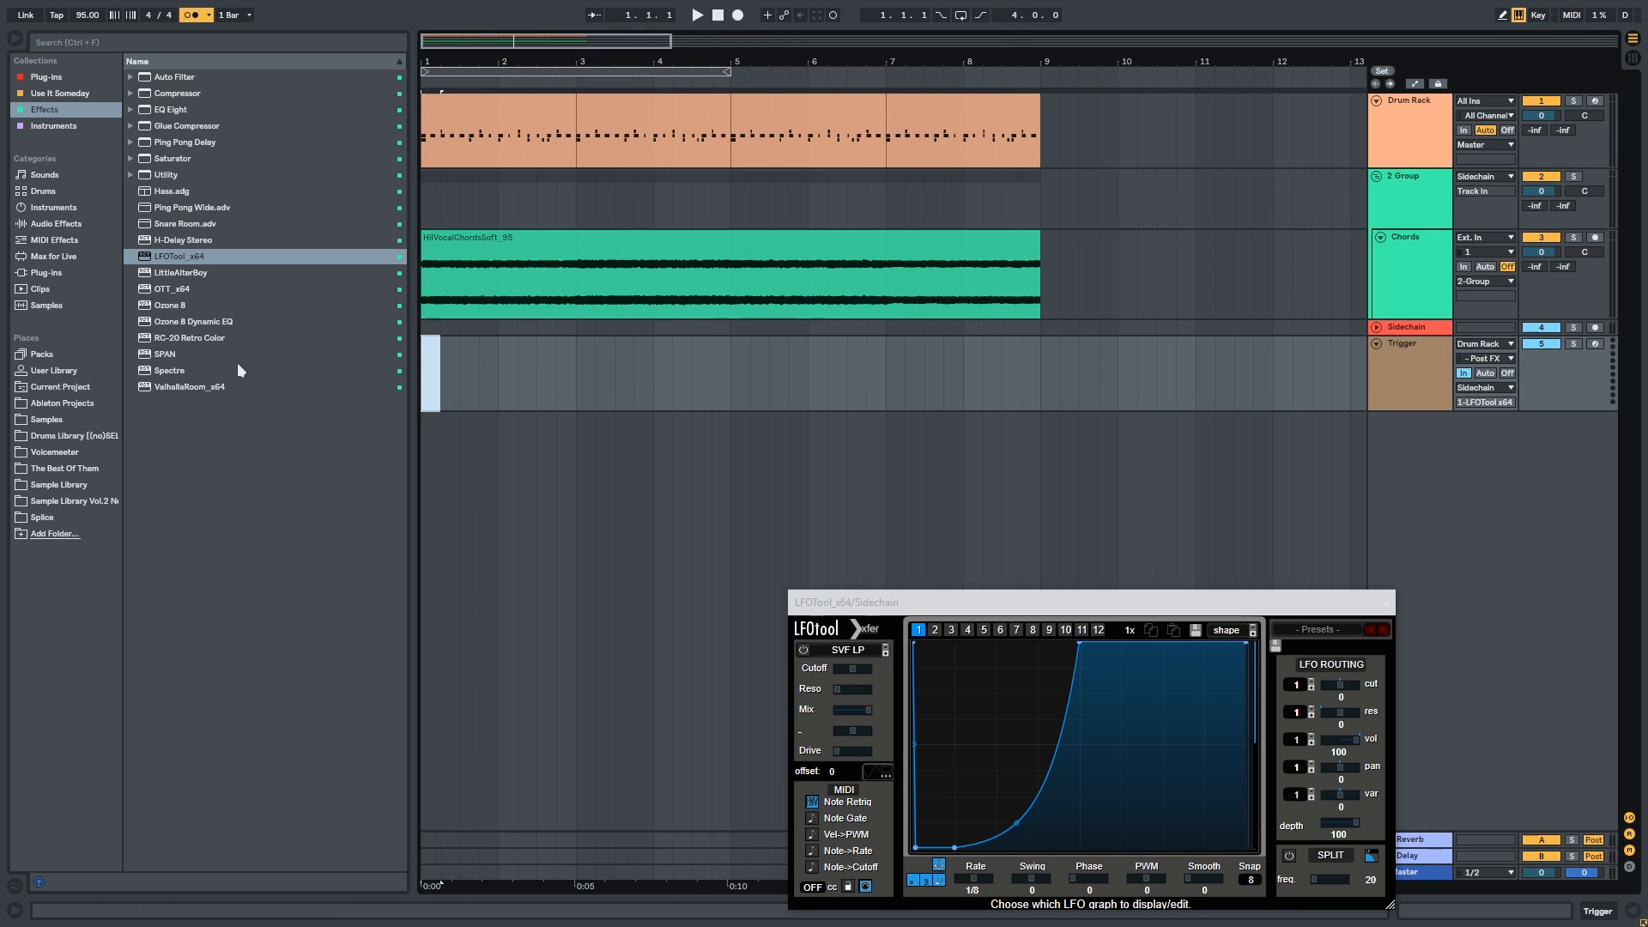
key(ctrl+shift+m)
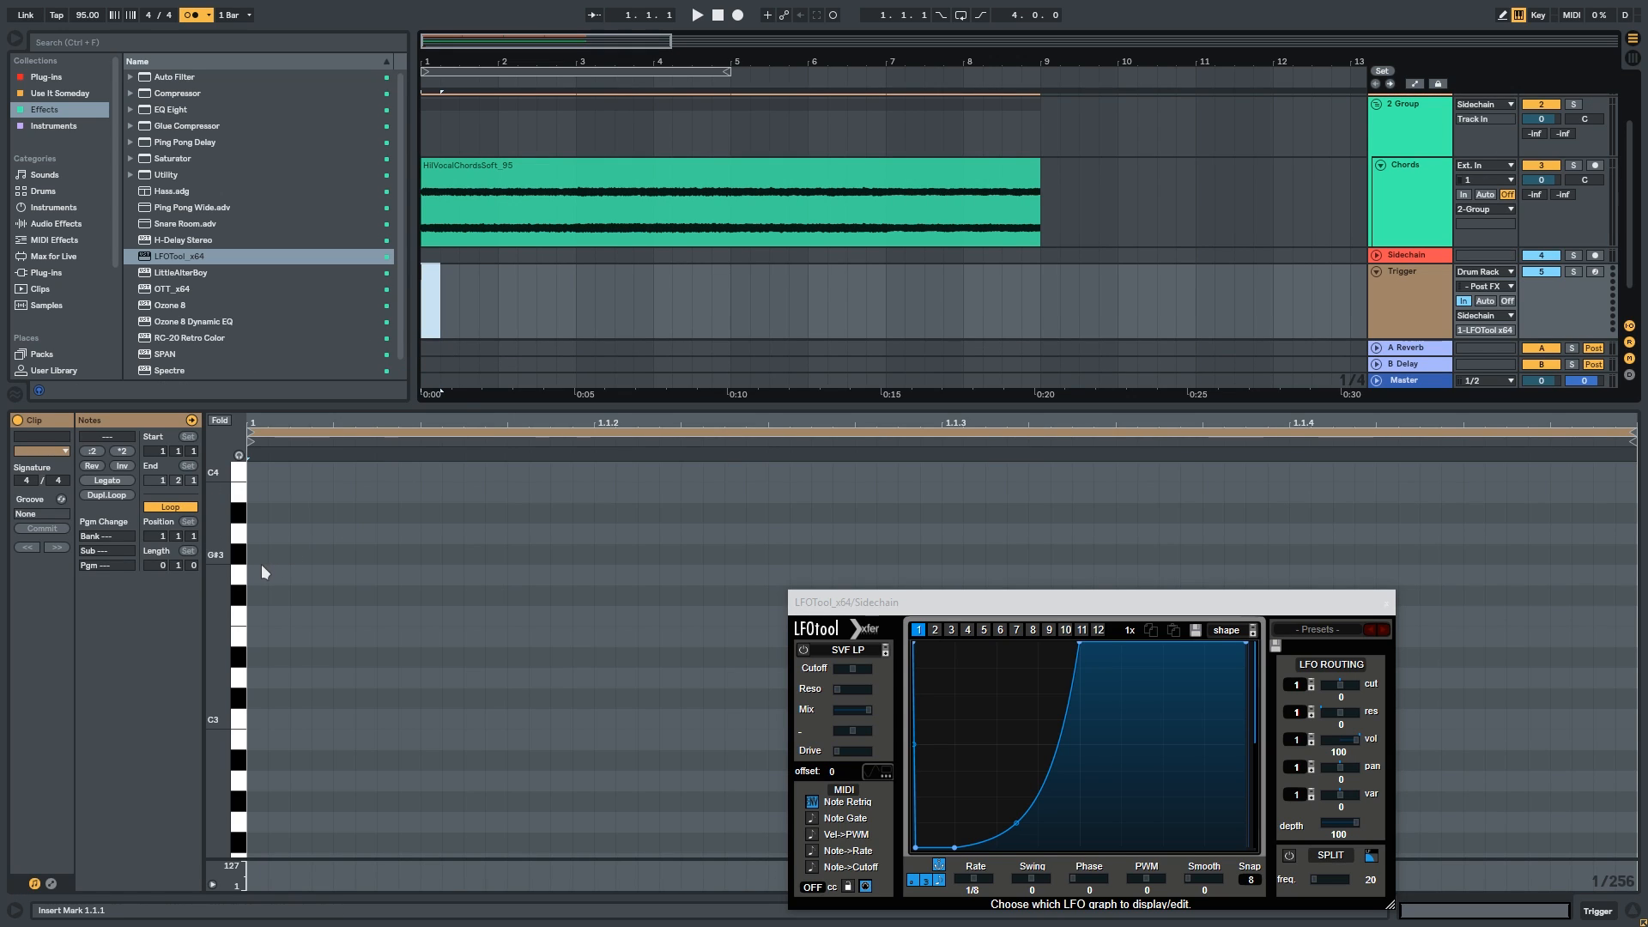
double_click(261, 555)
drag(949, 310, 929, 317)
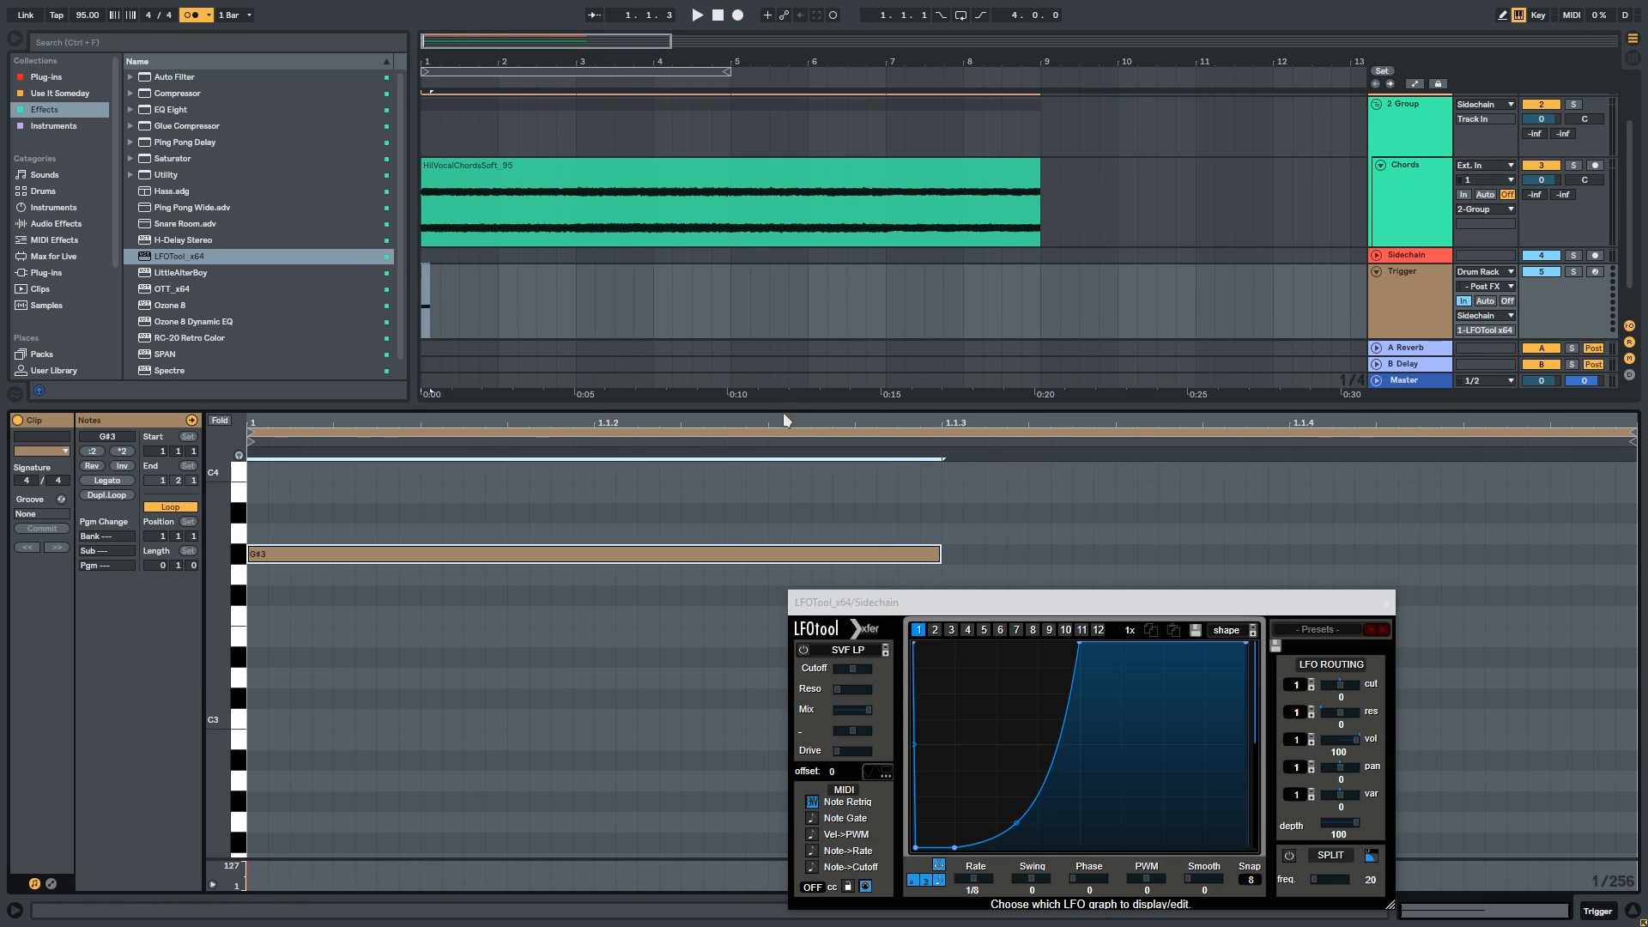
Step: Close the clip's note editor and set the Trigger track's monitoring to Auto
key(ctrl+alt+l)
click(445, 371)
key(plus)
key(plus)
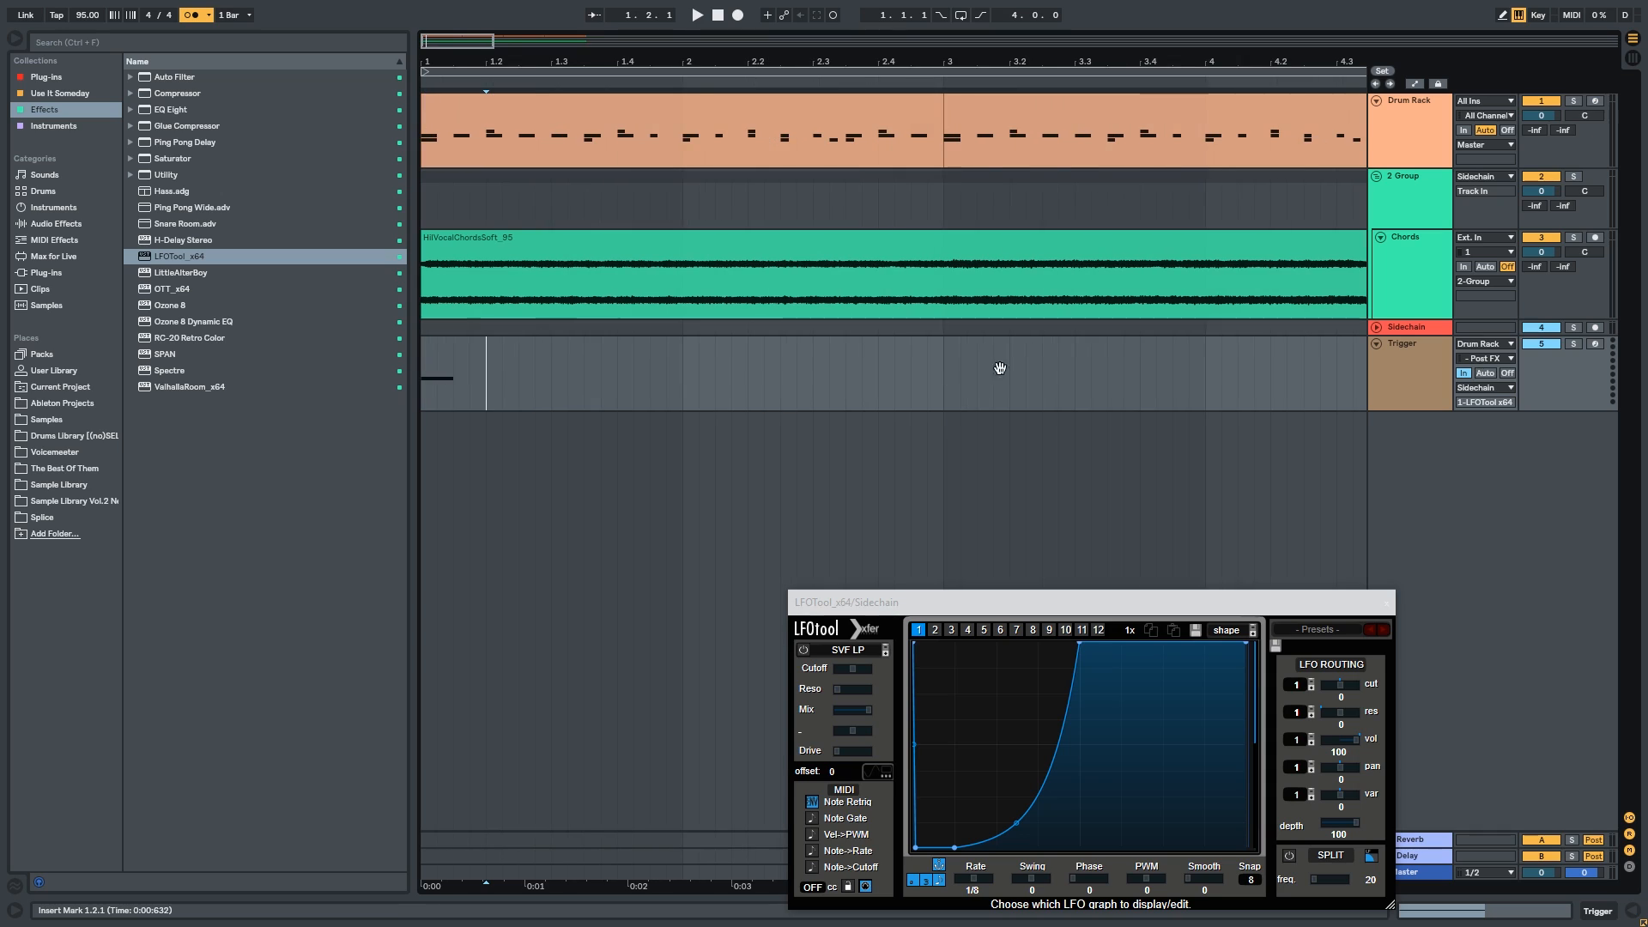
click(1485, 374)
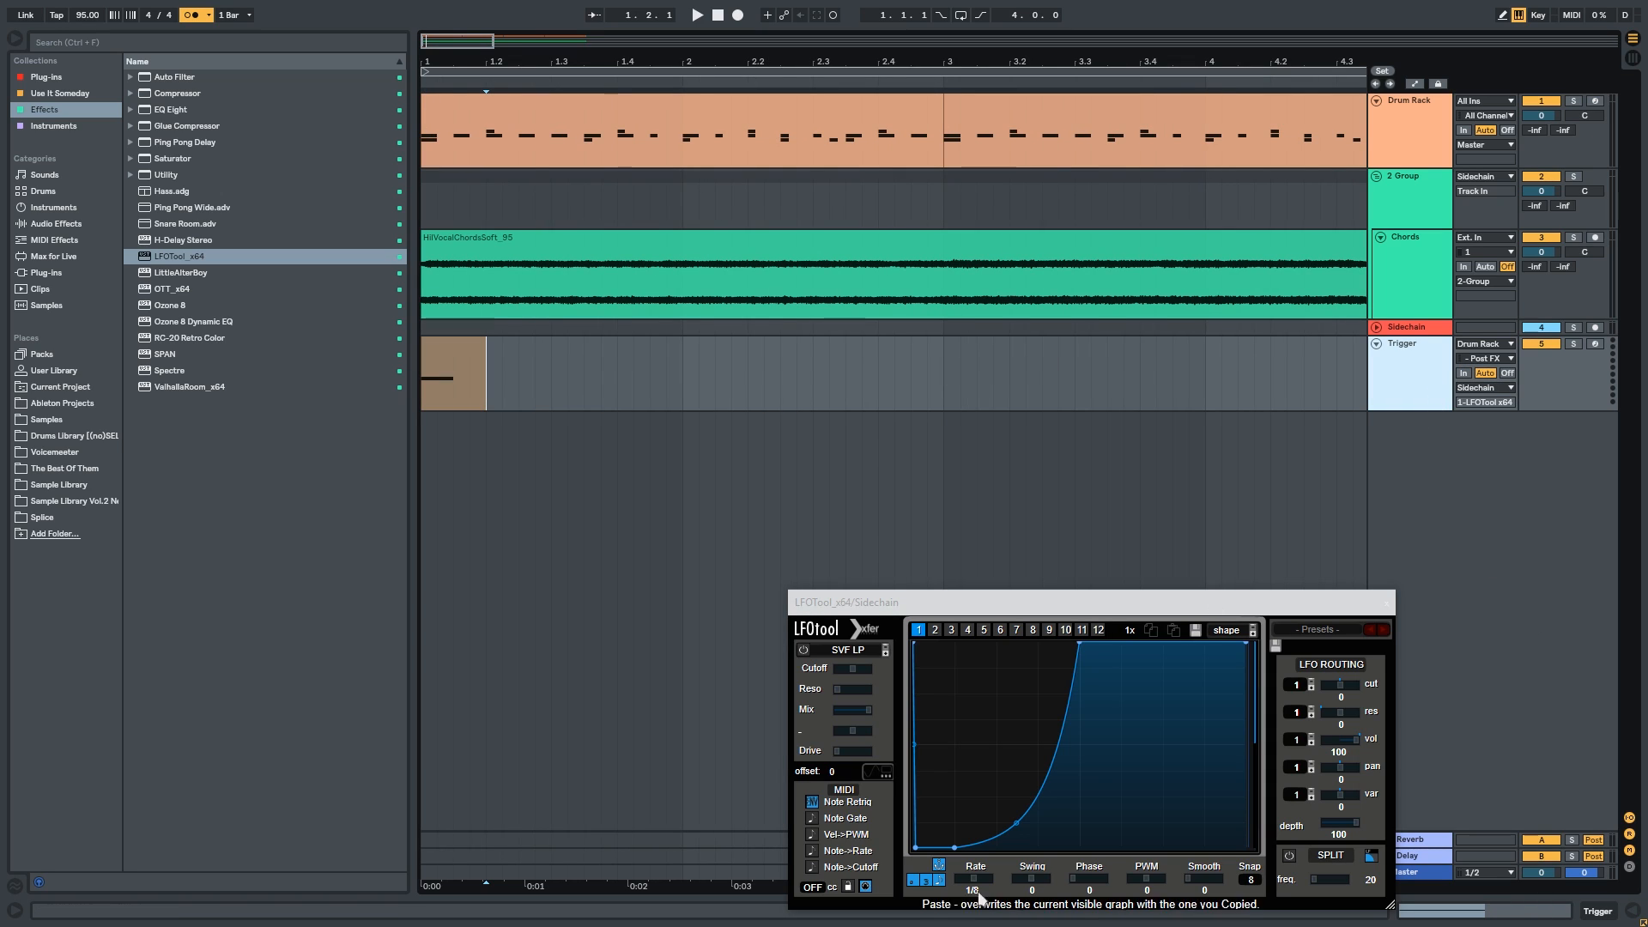
Step: Select the one-beat clip on the Trigger track and play it to hear its effect on the chords
click(457, 344)
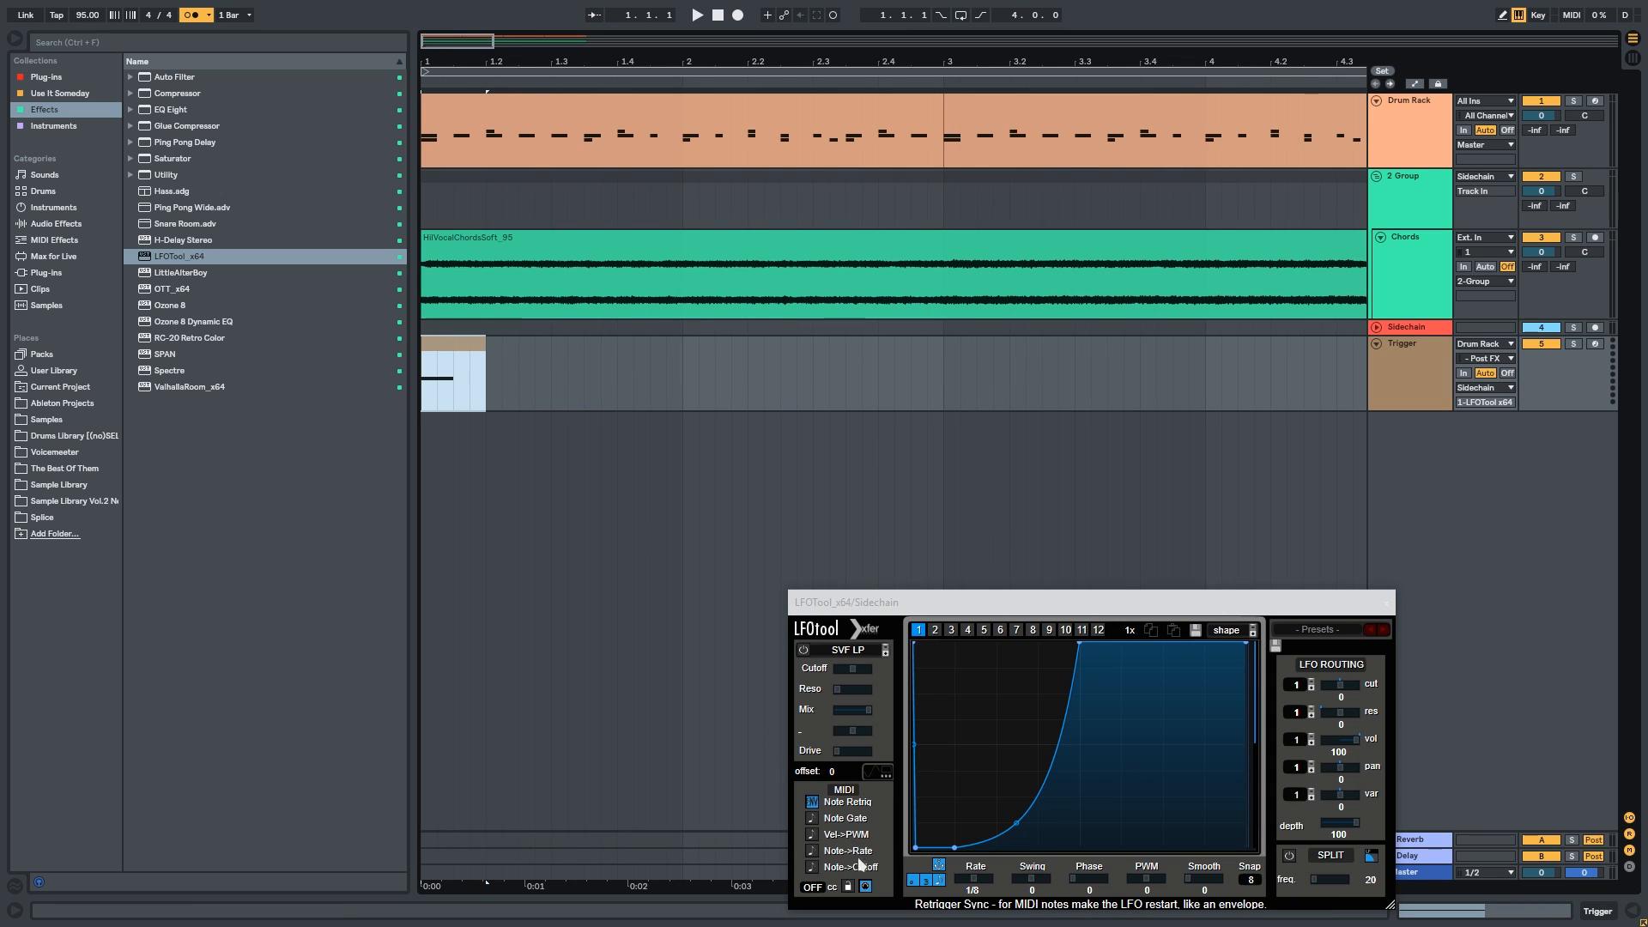
click(804, 771)
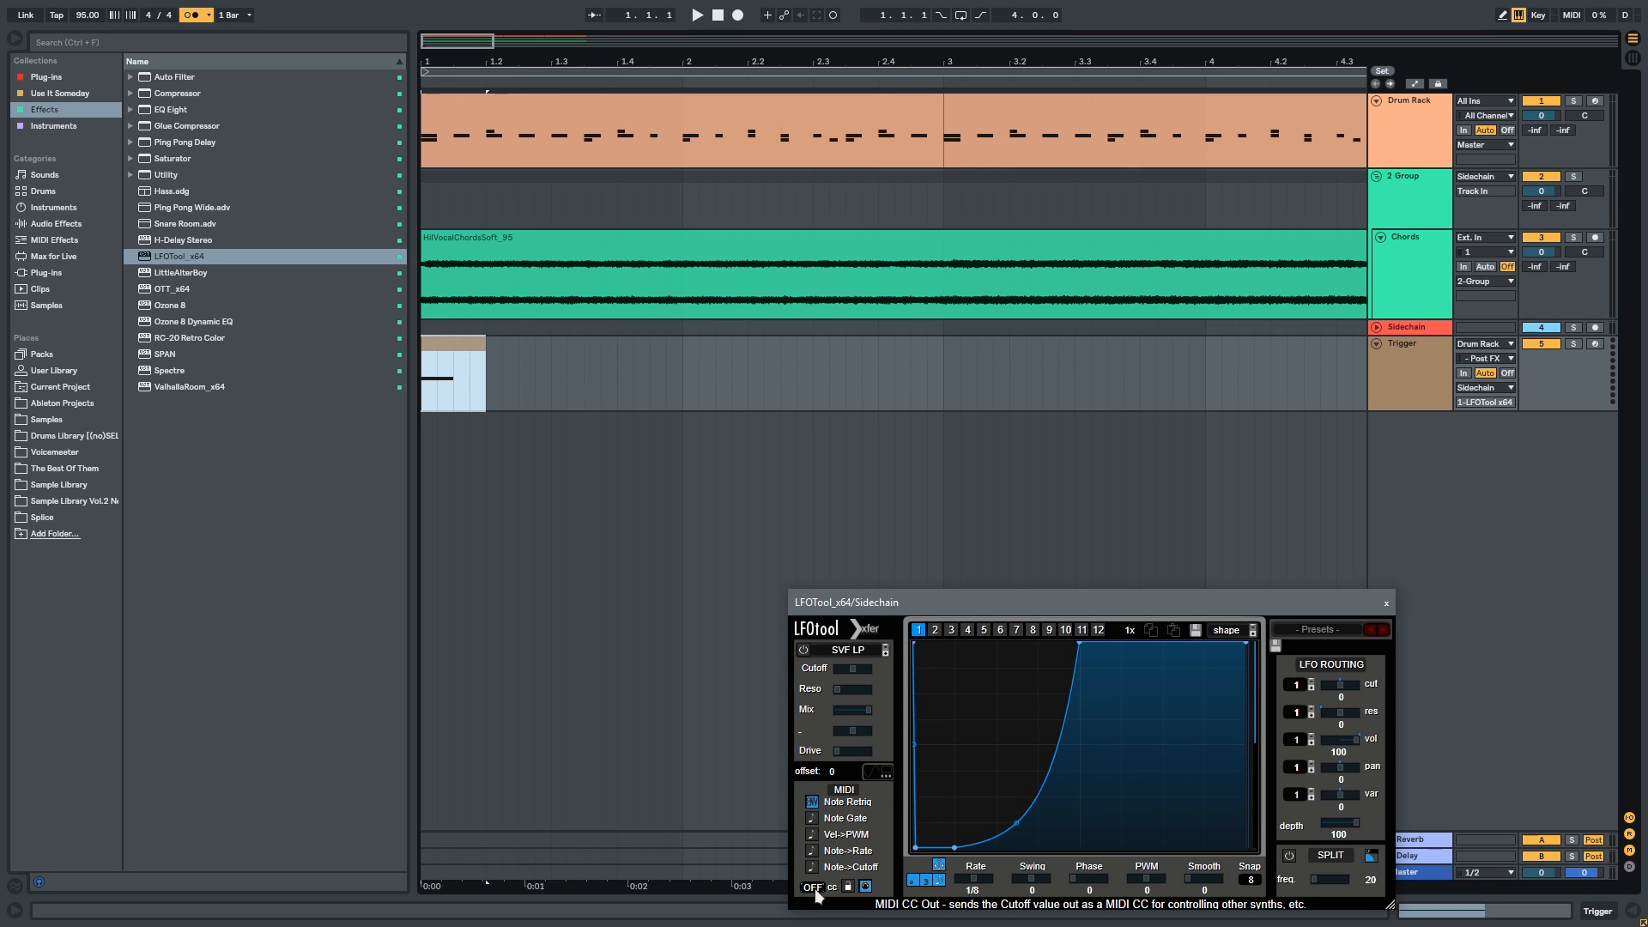
click(508, 378)
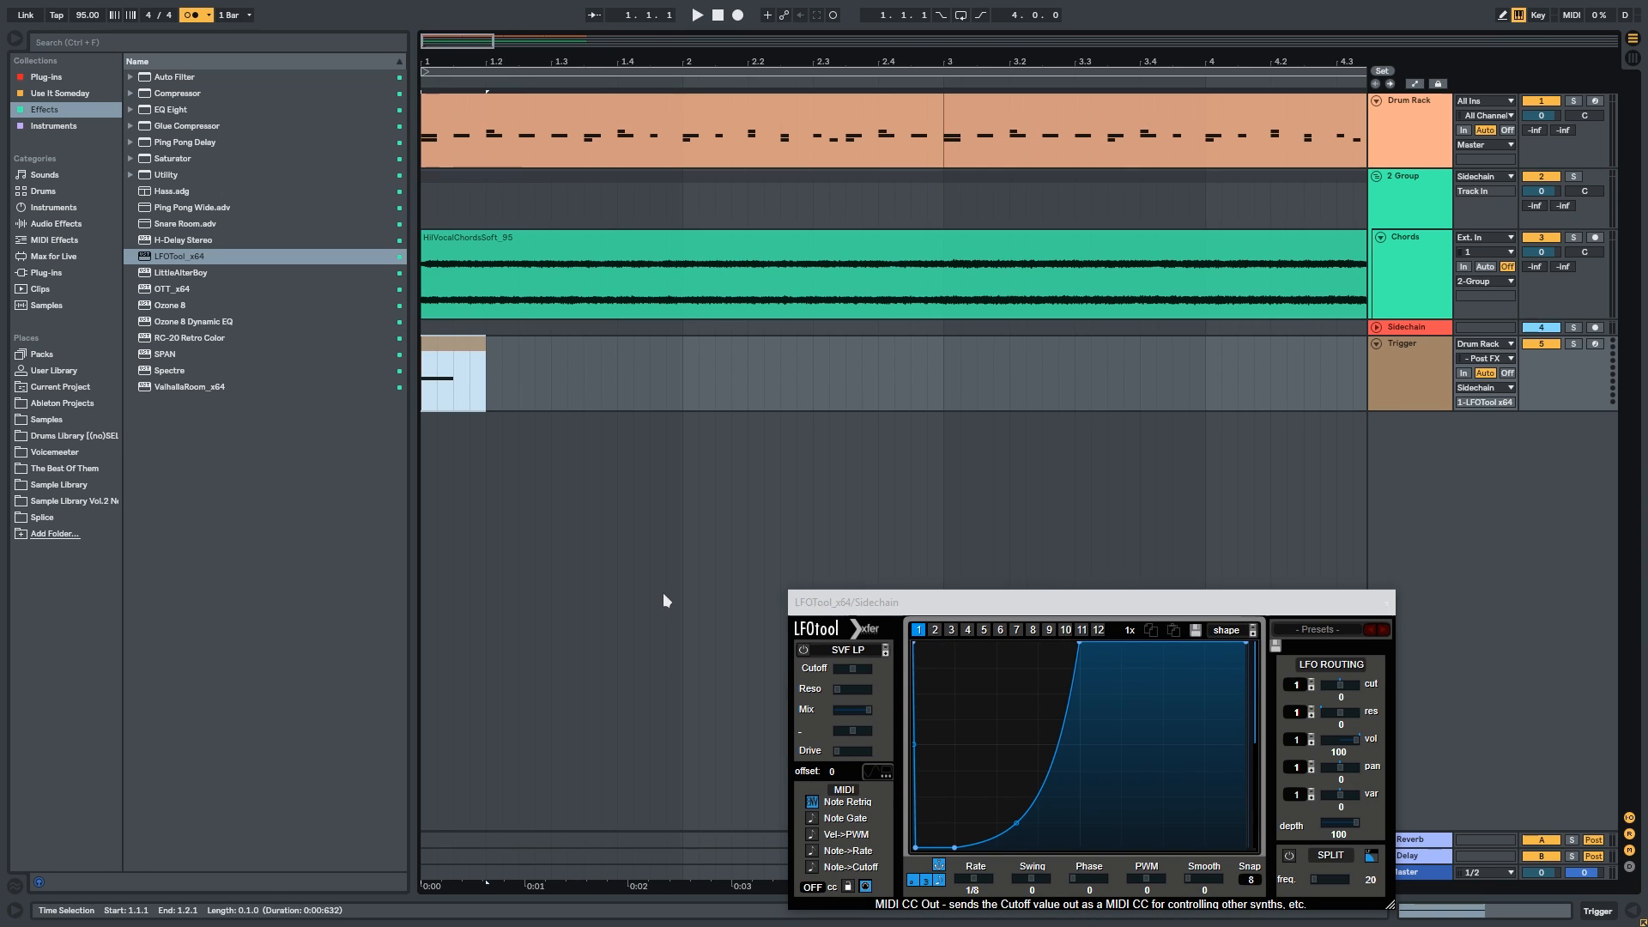
click(467, 344)
scroll(429, 356, down, 2)
key(space)
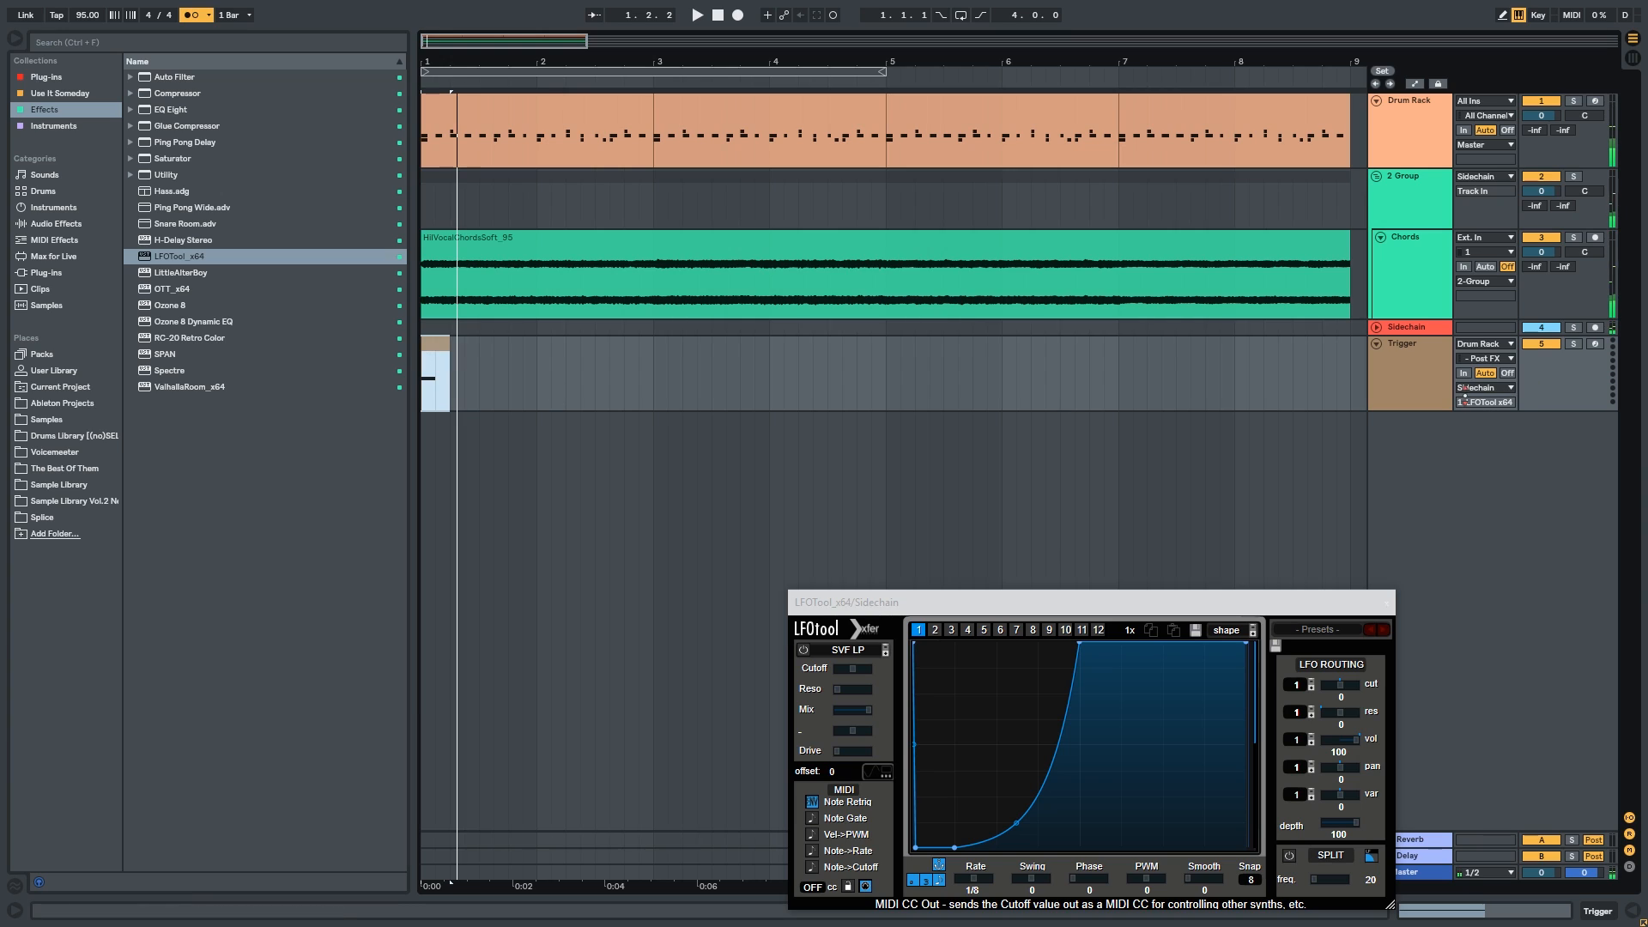
Step: Check the Sidechain track and replay the one-beat trigger clip several times from the start of the arrangement
click(1411, 329)
drag(508, 376, 276, 376)
scroll(841, 391, up, 2)
click(464, 347)
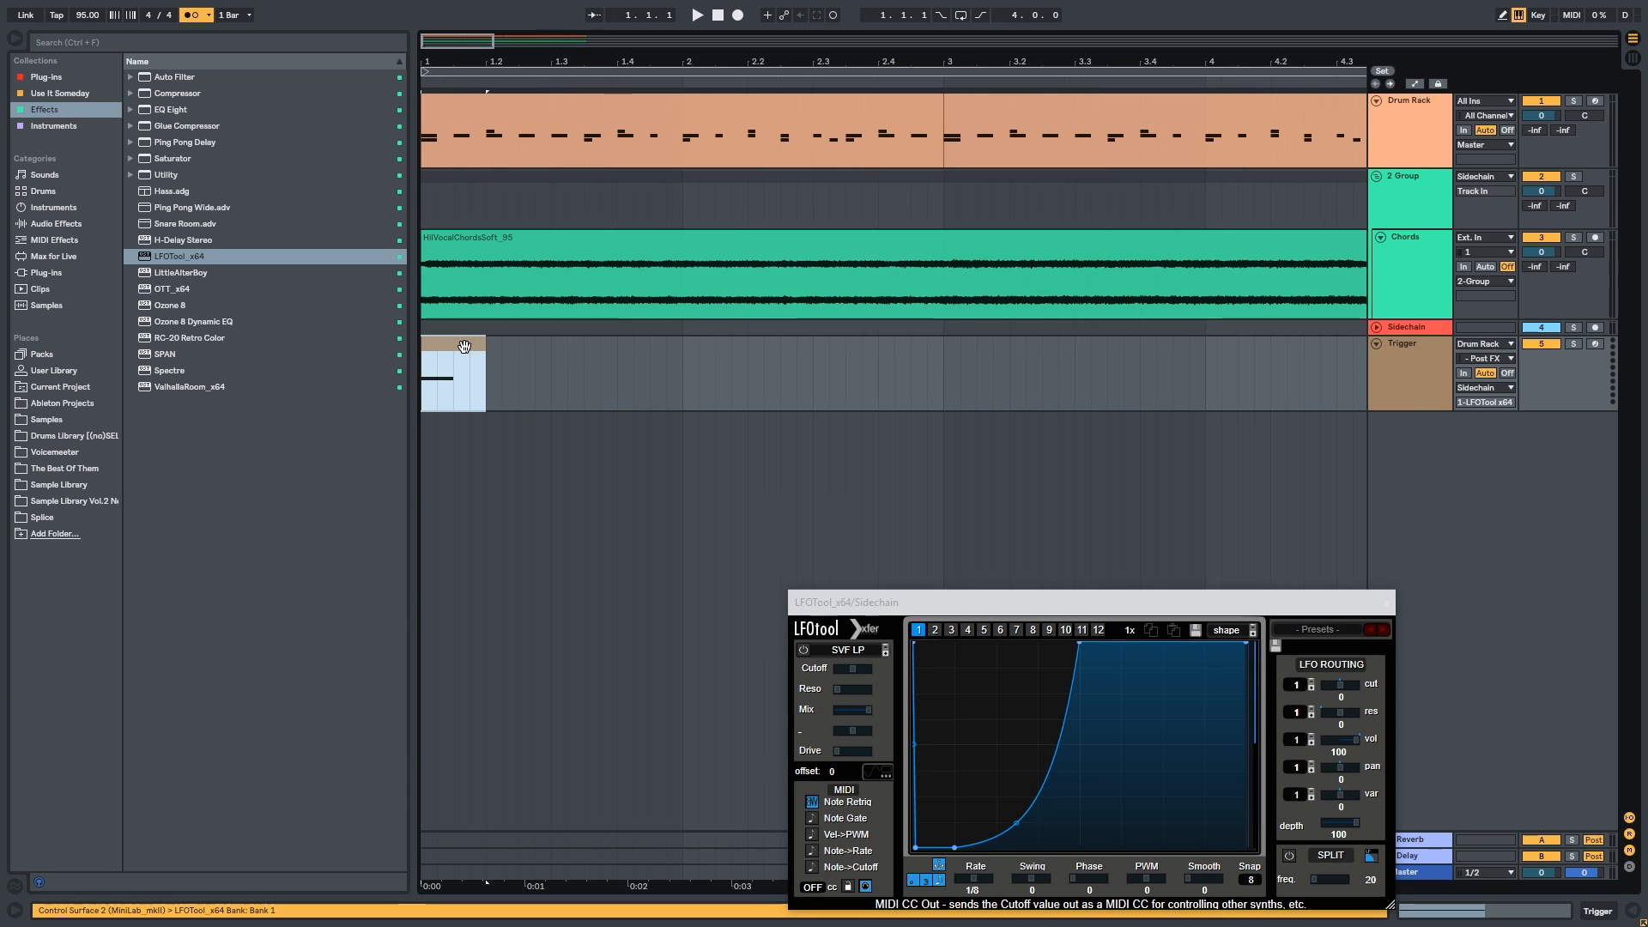
scroll(465, 347, down, 2)
key(space)
key(space)
mouse_move(441, 345)
mouse_down()
mouse_move(478, 357)
mouse_move(464, 358)
mouse_up()
mouse_move(508, 374)
mouse_down()
mouse_move(426, 373)
mouse_move(536, 360)
mouse_move(285, 345)
mouse_up()
key(space)
key(space)
Step: Delete the one-beat trigger clip and copy the first two-bar drum clip to bar 1 of the Trigger track
key(Delete)
click(567, 370)
drag(539, 107, 530, 364)
Step: Delete all C#1 notes from the copied drum clip on the Trigger track
double_click(531, 364)
drag(220, 725, 381, 466)
click(240, 550)
key(Delete)
key(ctrl+z)
click(238, 570)
key(Delete)
Step: Start playback and duplicate the trimmed trigger clip along the Trigger track up to bar 9
key(space)
double_click(553, 405)
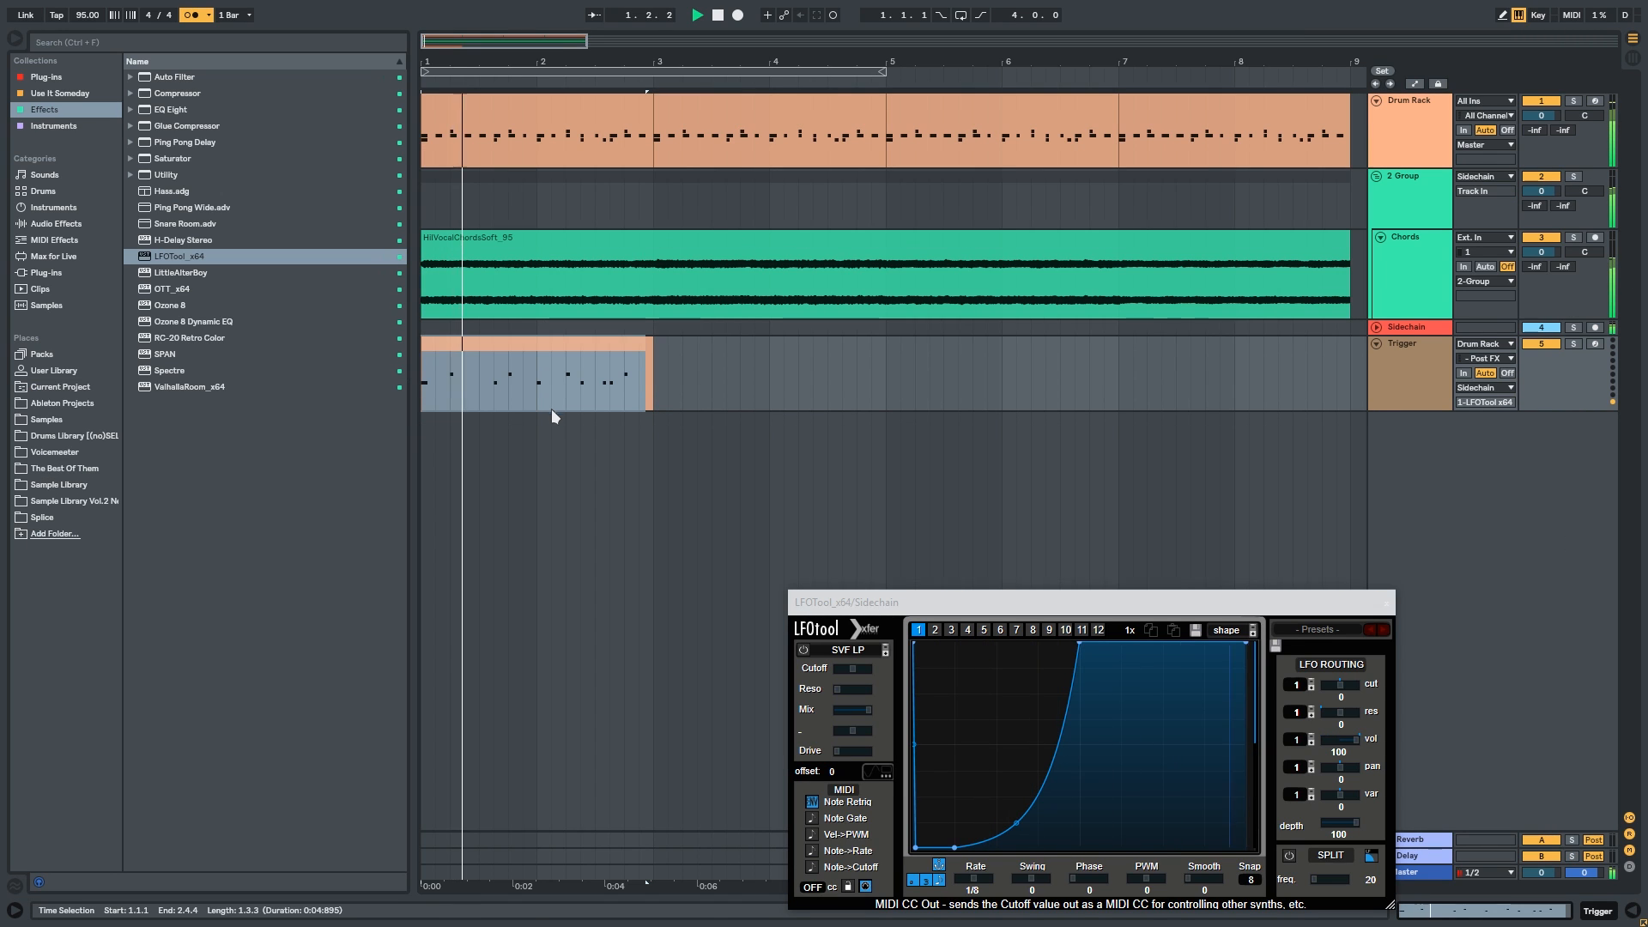
key(ctrl+d)
key(minus)
key(ctrl+d)
key(ctrl+d)
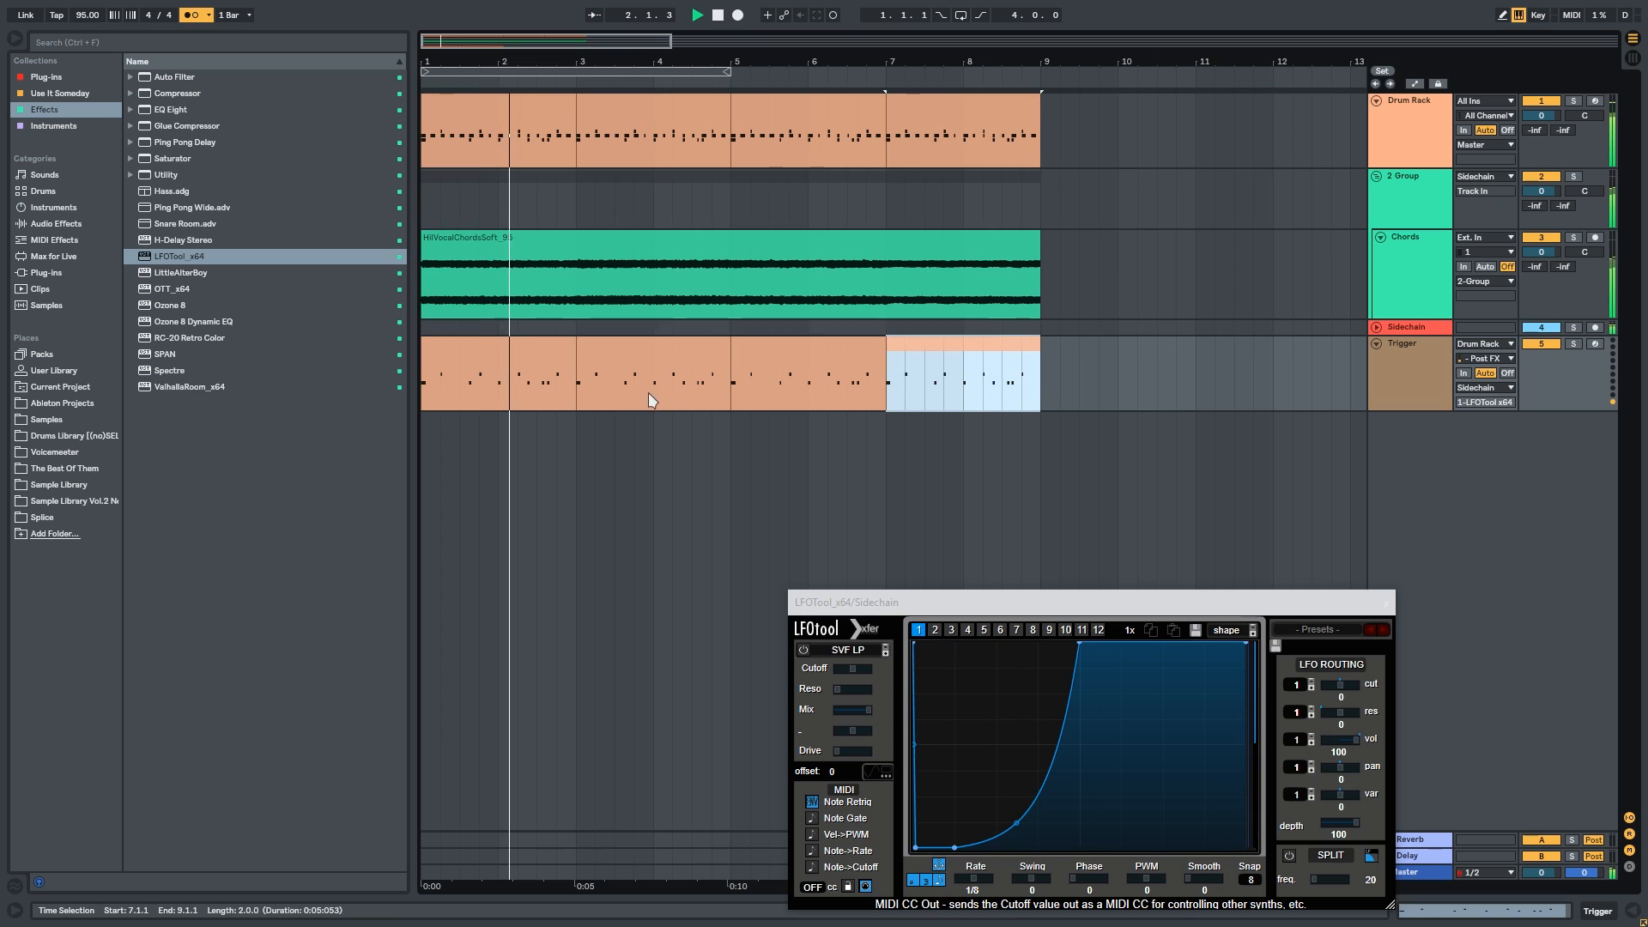
Step: Lengthen the LFOTool curve's recovery by moving its upper point later, play it, and shorten the recovery again
key(plus)
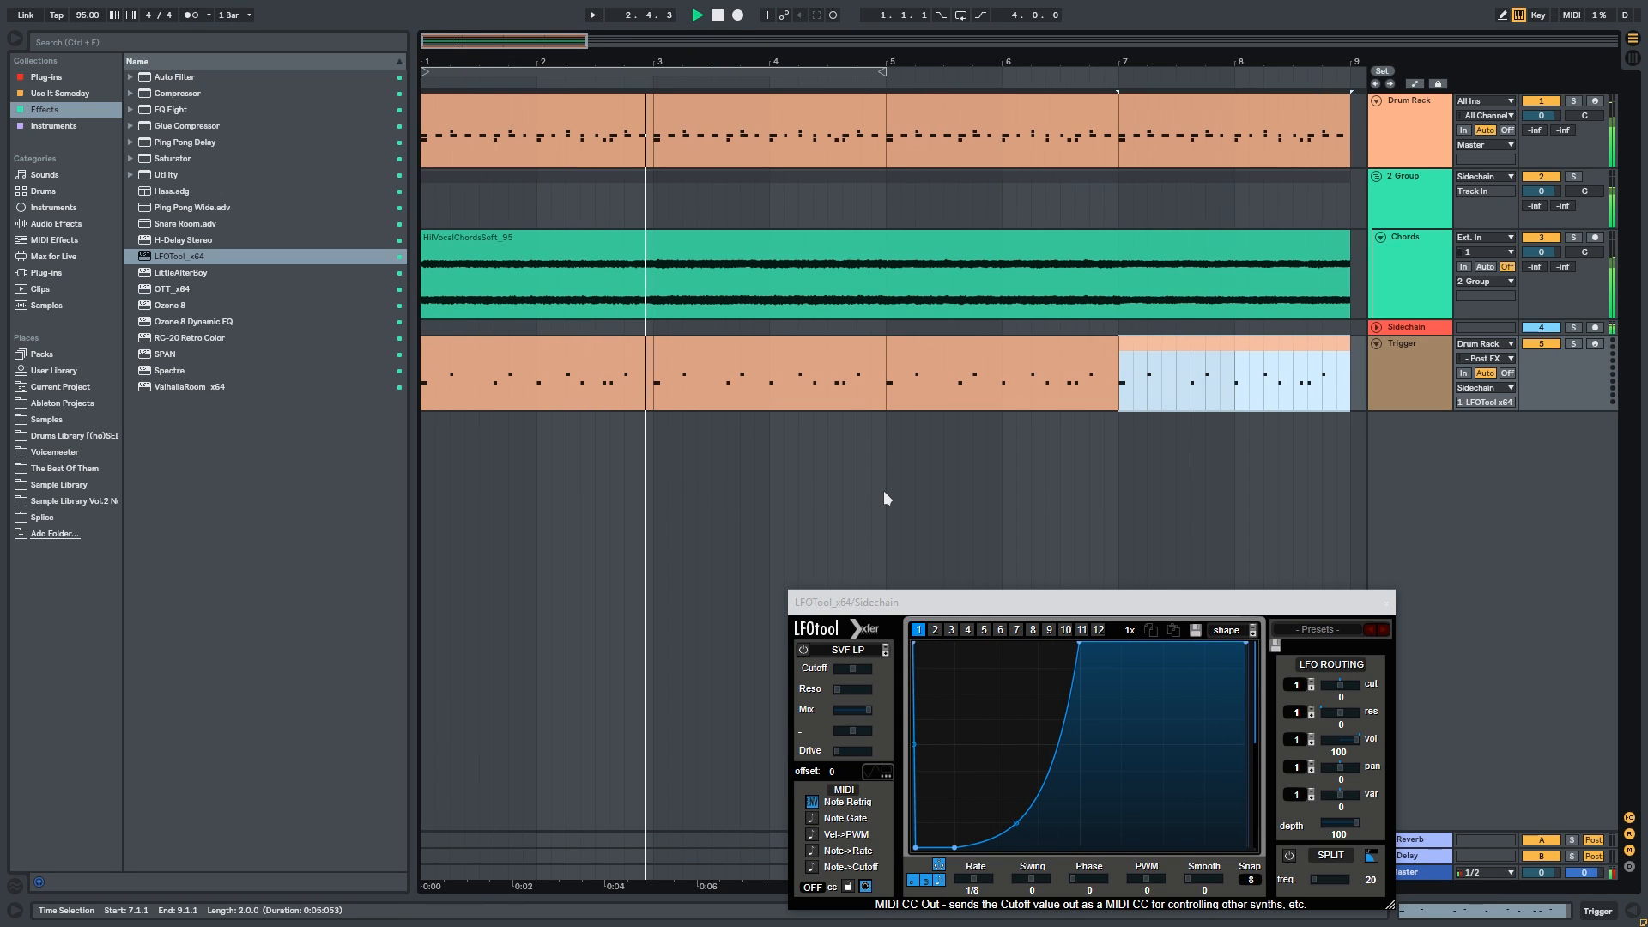
key(minus)
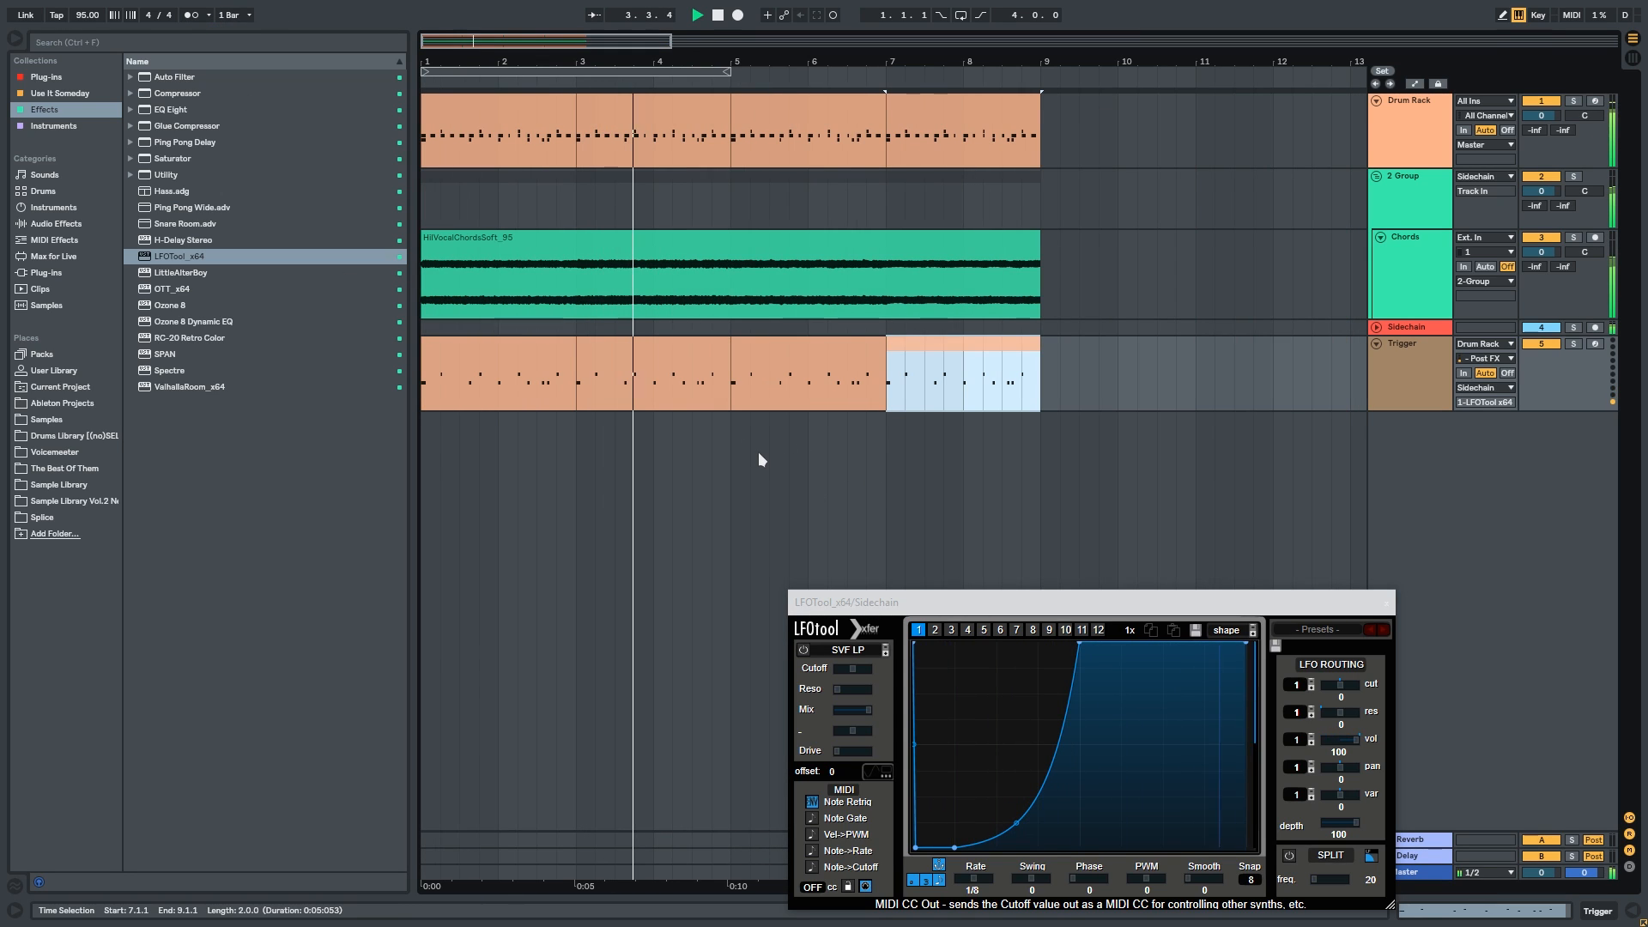
click(935, 612)
drag(1112, 637, 1220, 605)
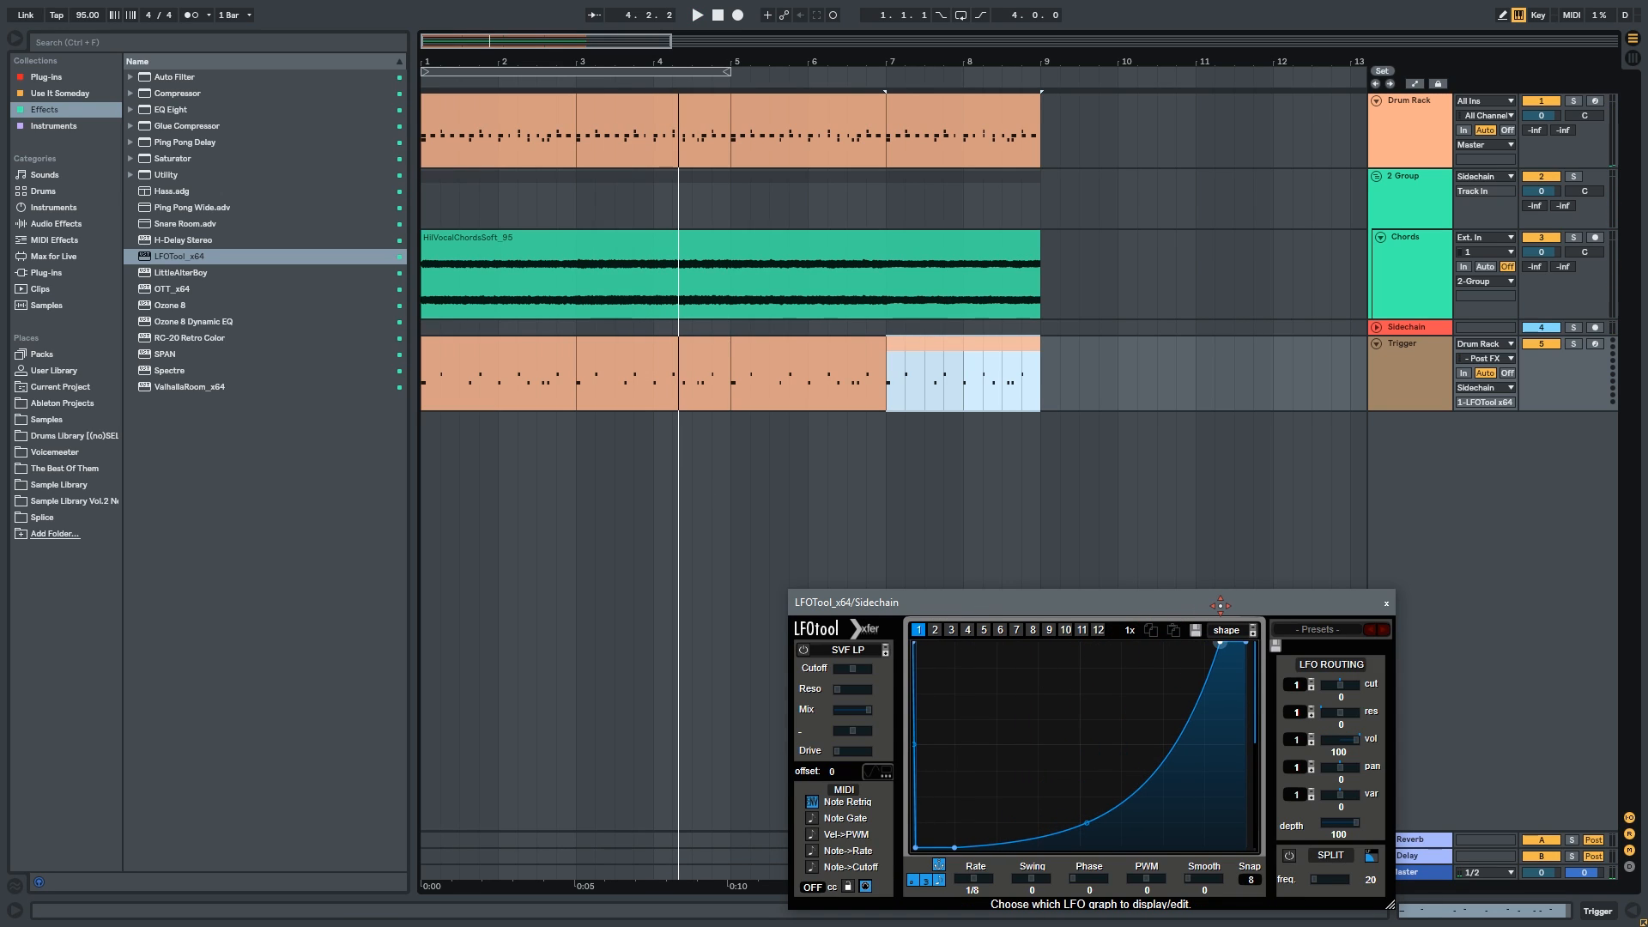
key(space)
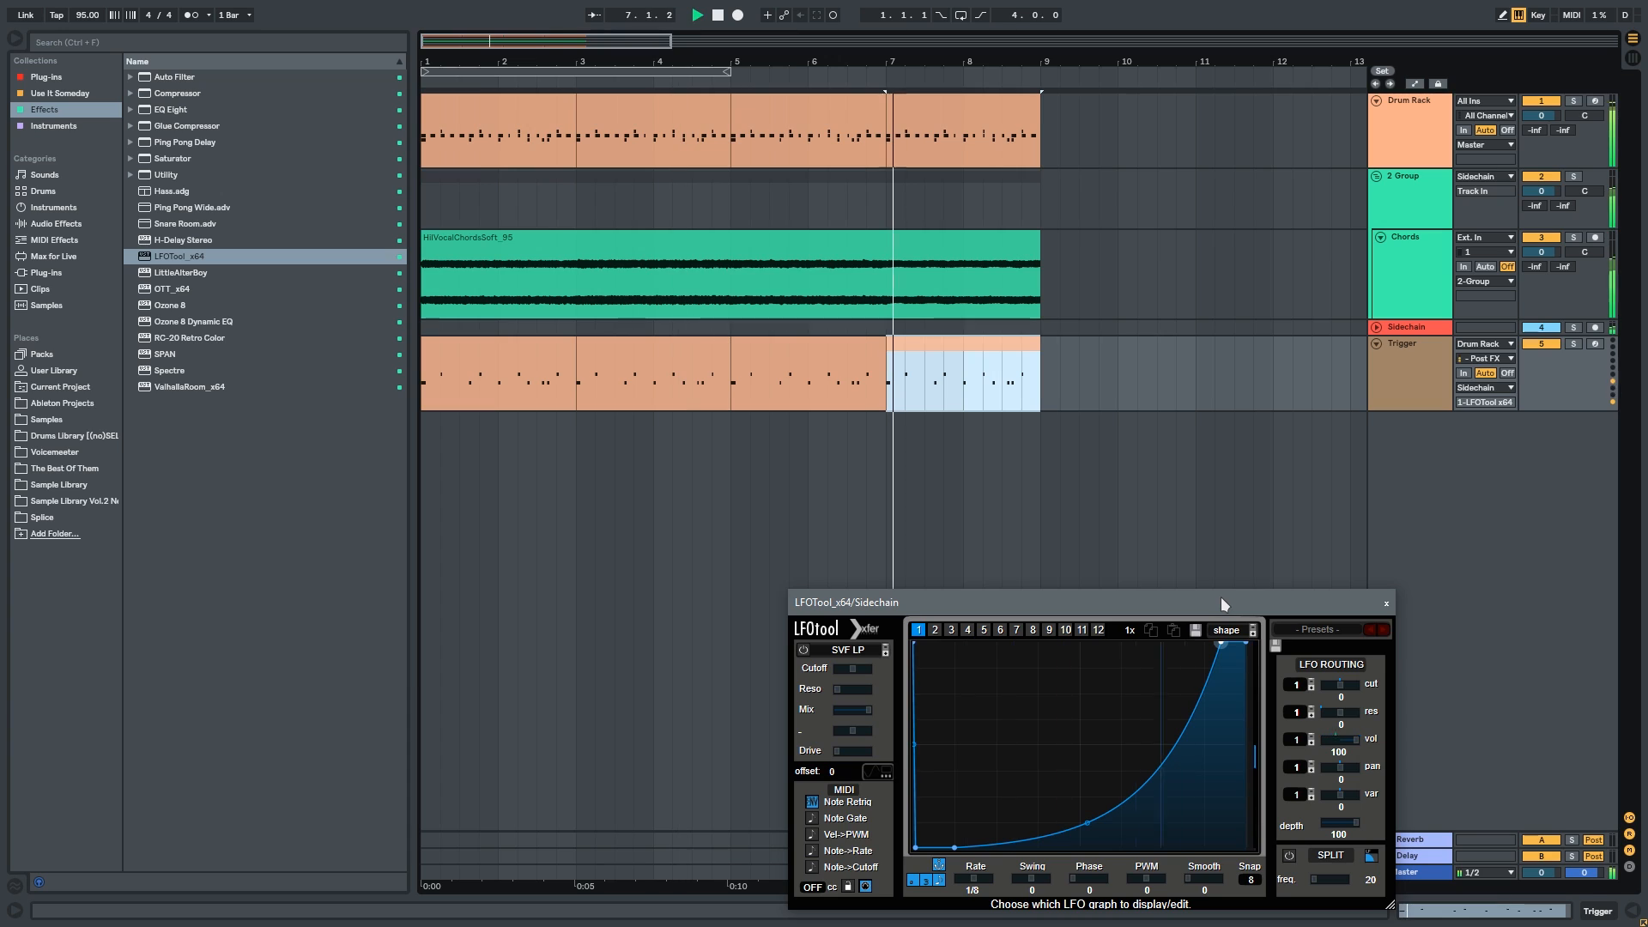
drag(1221, 596, 1132, 529)
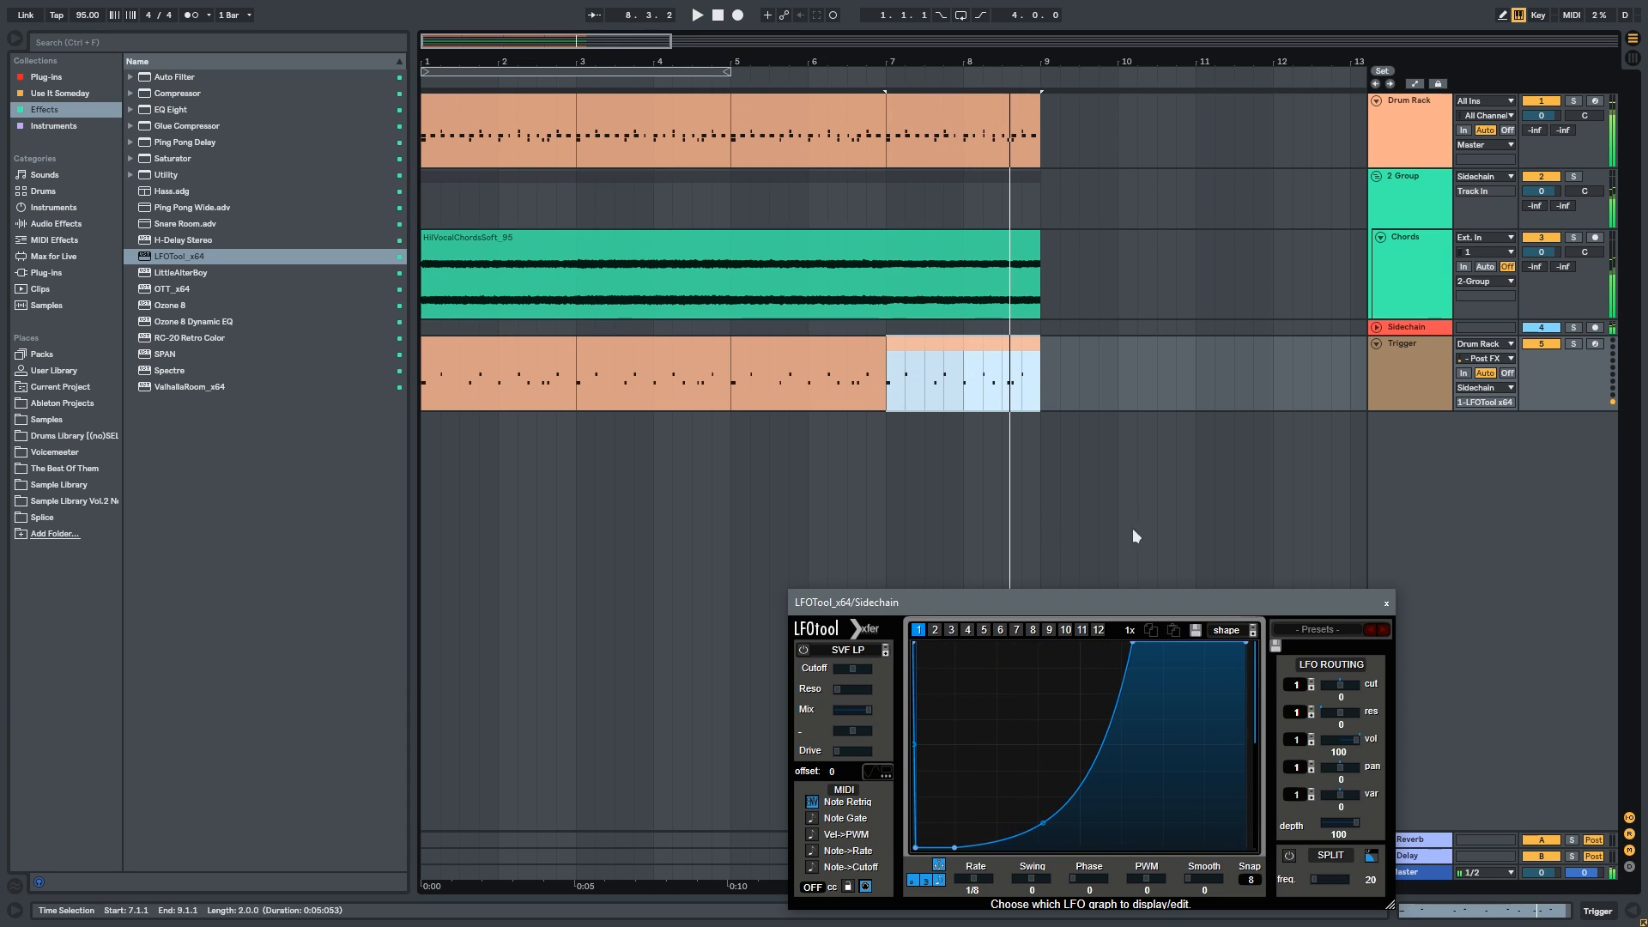
Step: Reshape the LFOTool curve into a rounded hump that rises from zero, peaks early and falls to zero before the cycle ends
double_click(956, 848)
double_click(918, 849)
drag(916, 651, 916, 847)
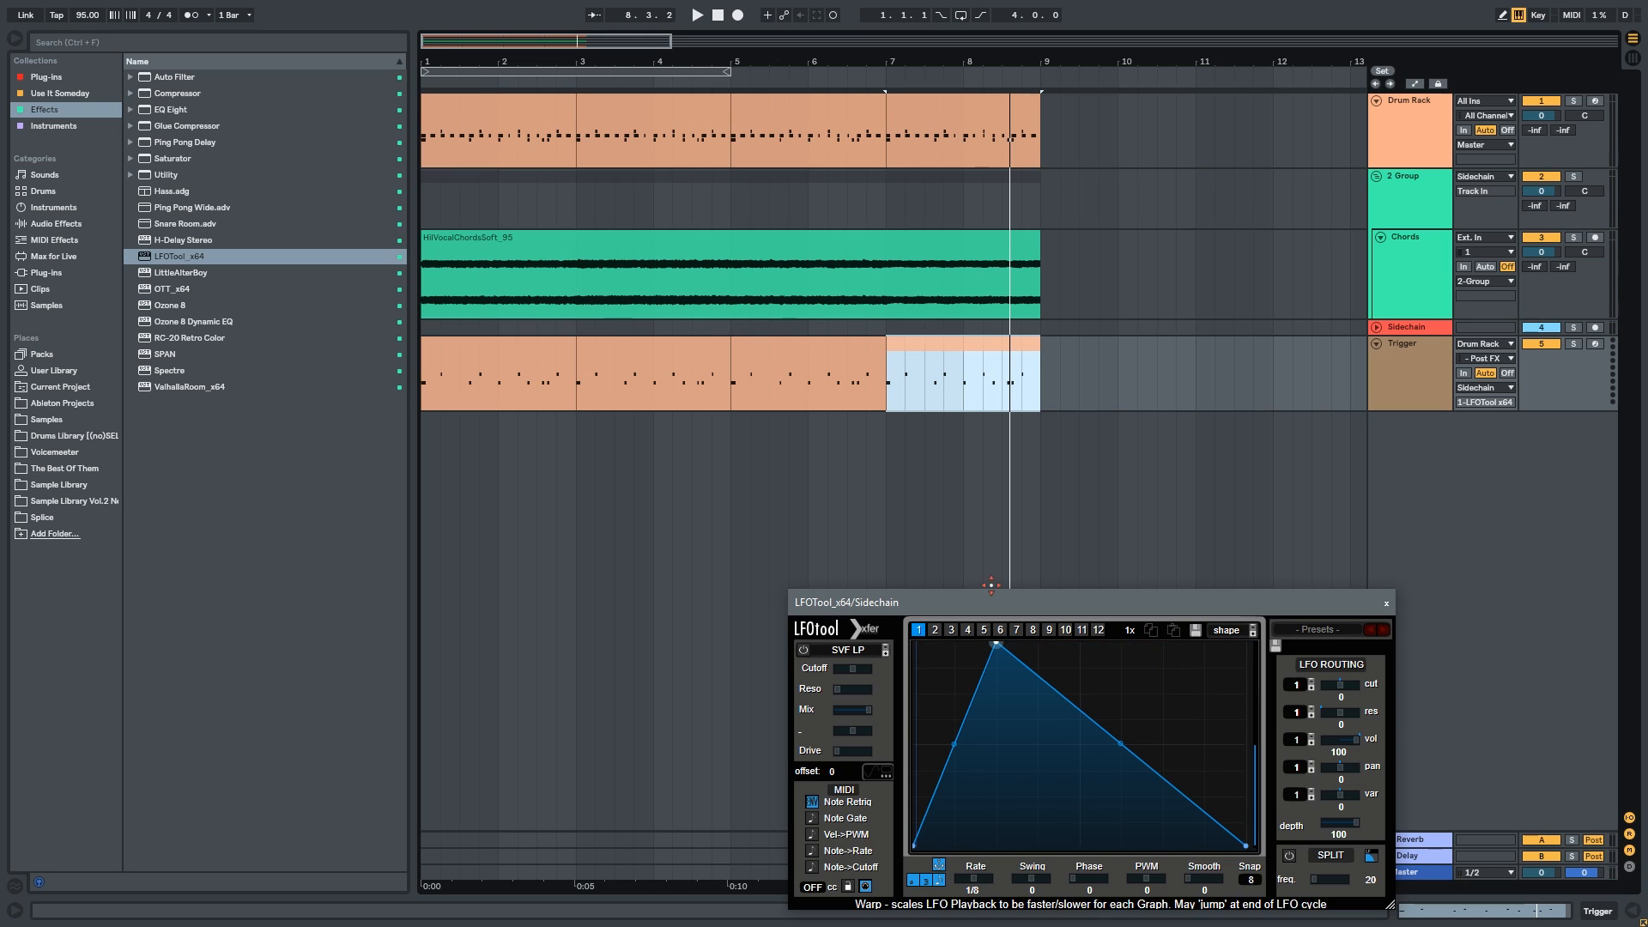
drag(1121, 743, 1120, 691)
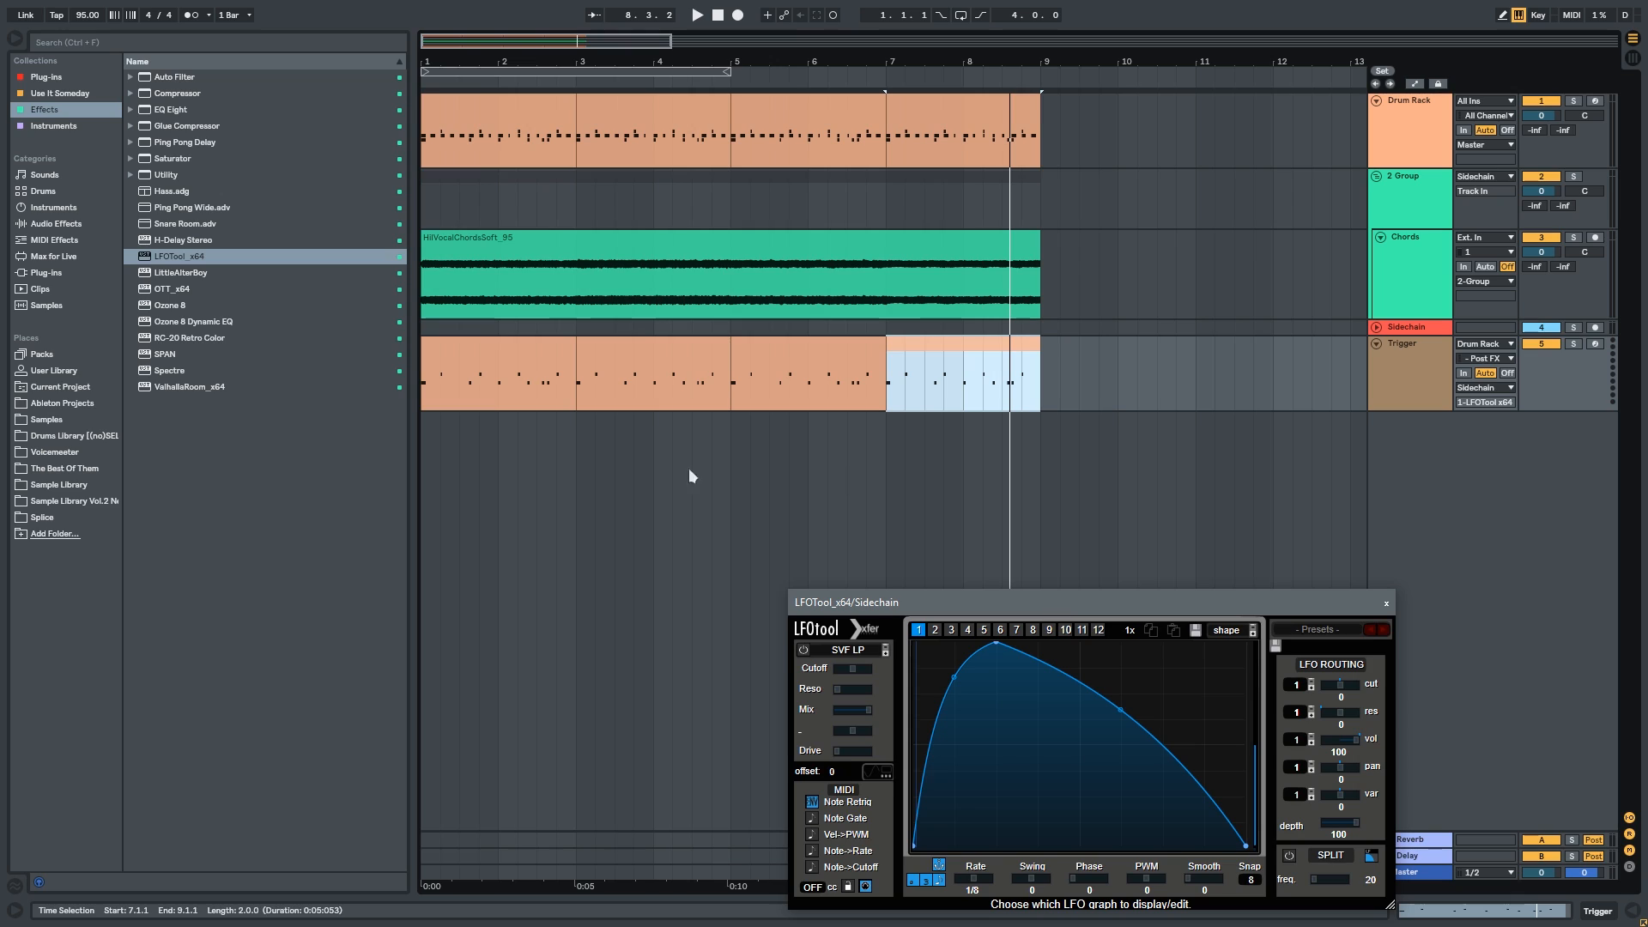
double_click(1203, 845)
drag(1203, 845, 1163, 846)
drag(1080, 710, 1080, 693)
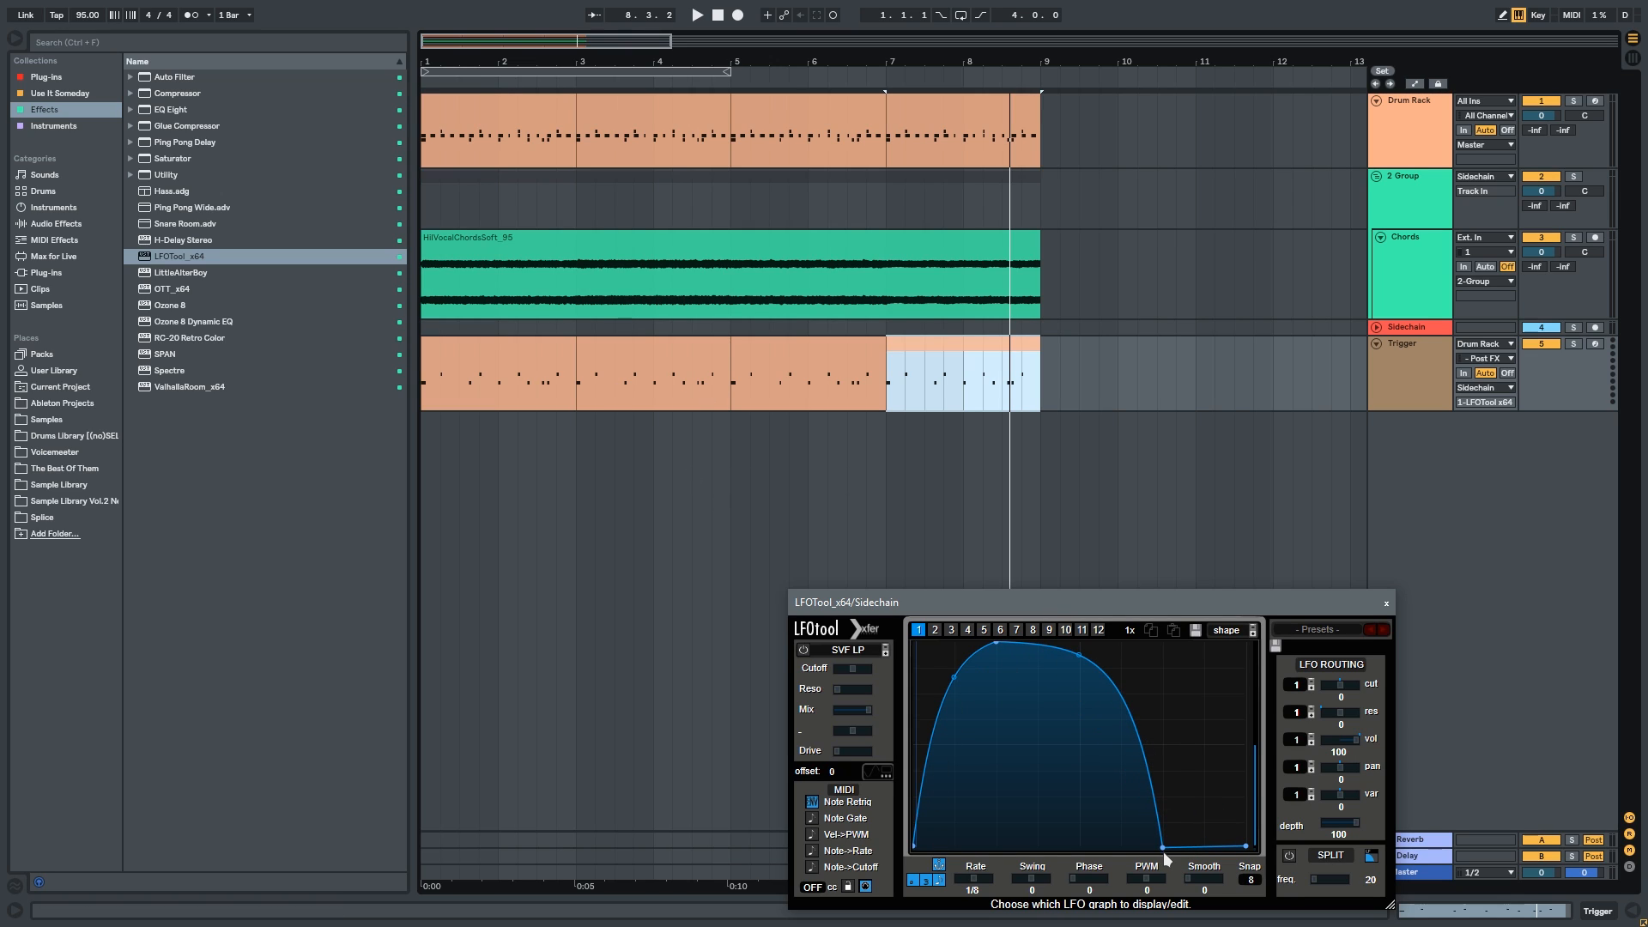
Step: Play the arrangement from the first trigger clip to hear the hump-shaped curve, and arm the Trigger track
click(478, 345)
key(w)
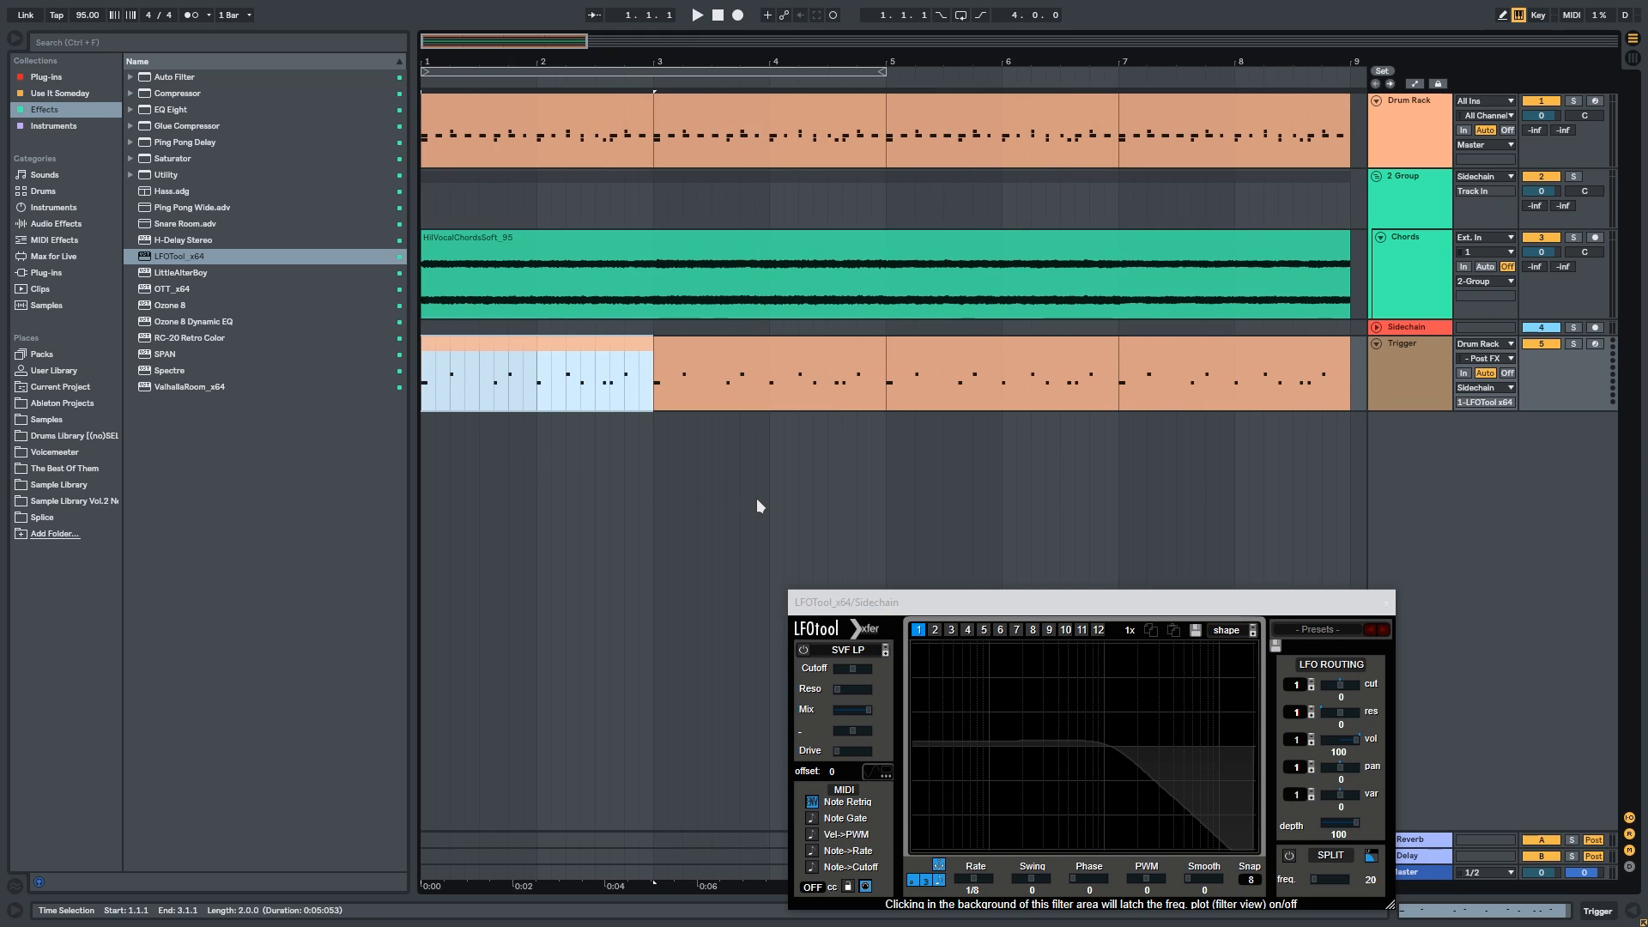
key(space)
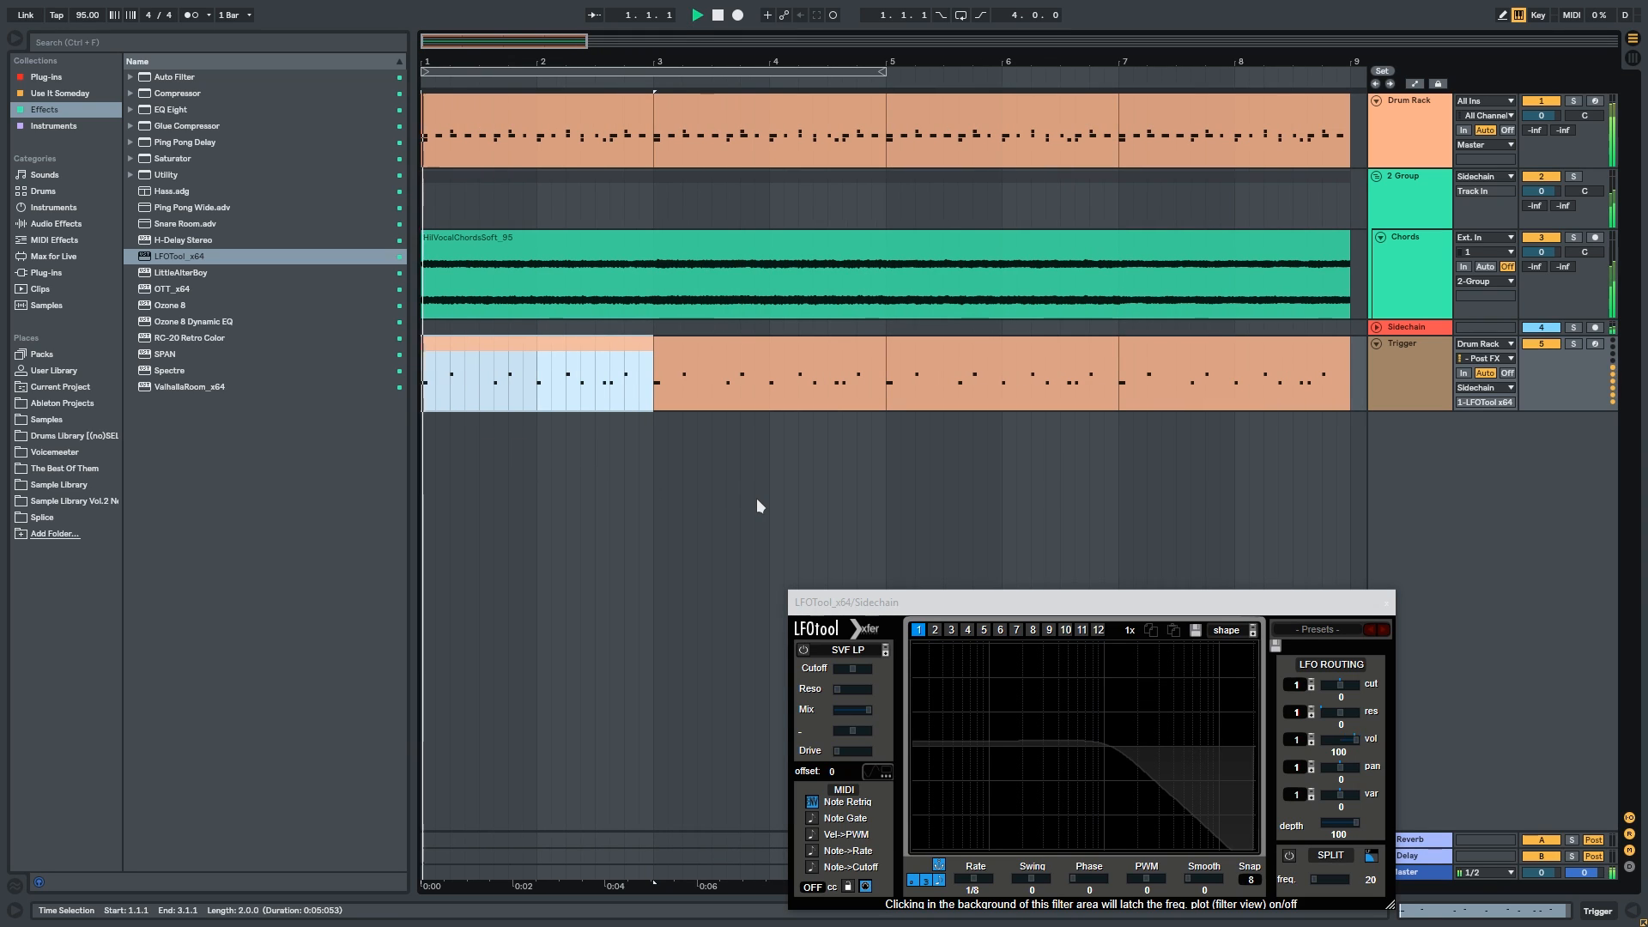
click(1407, 380)
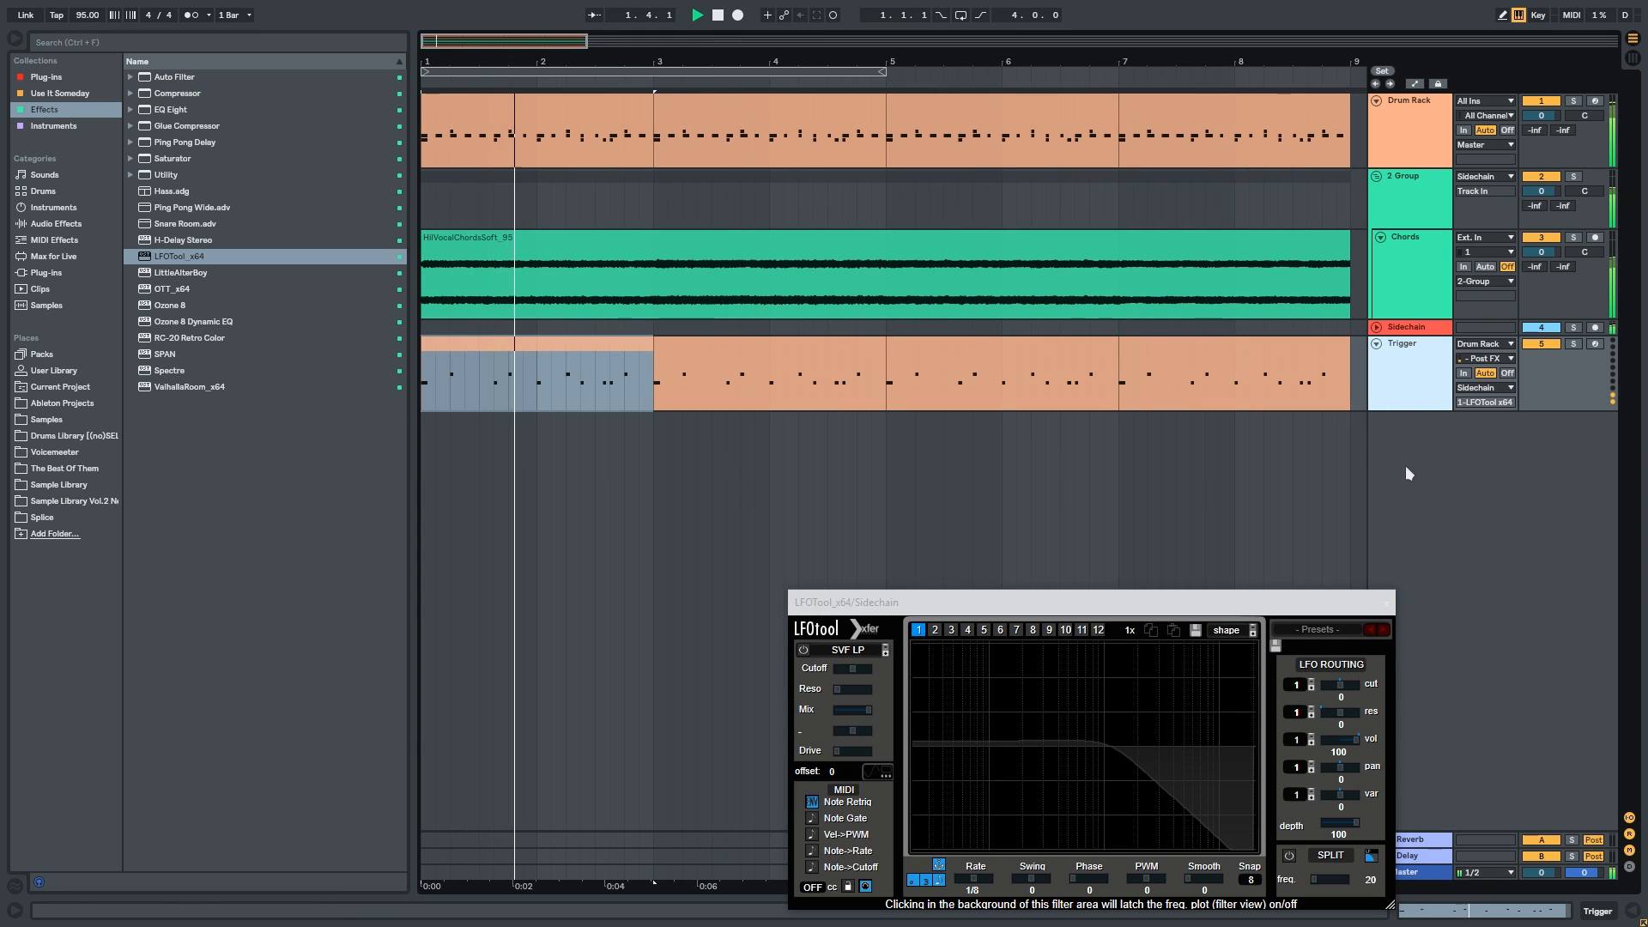
click(1409, 328)
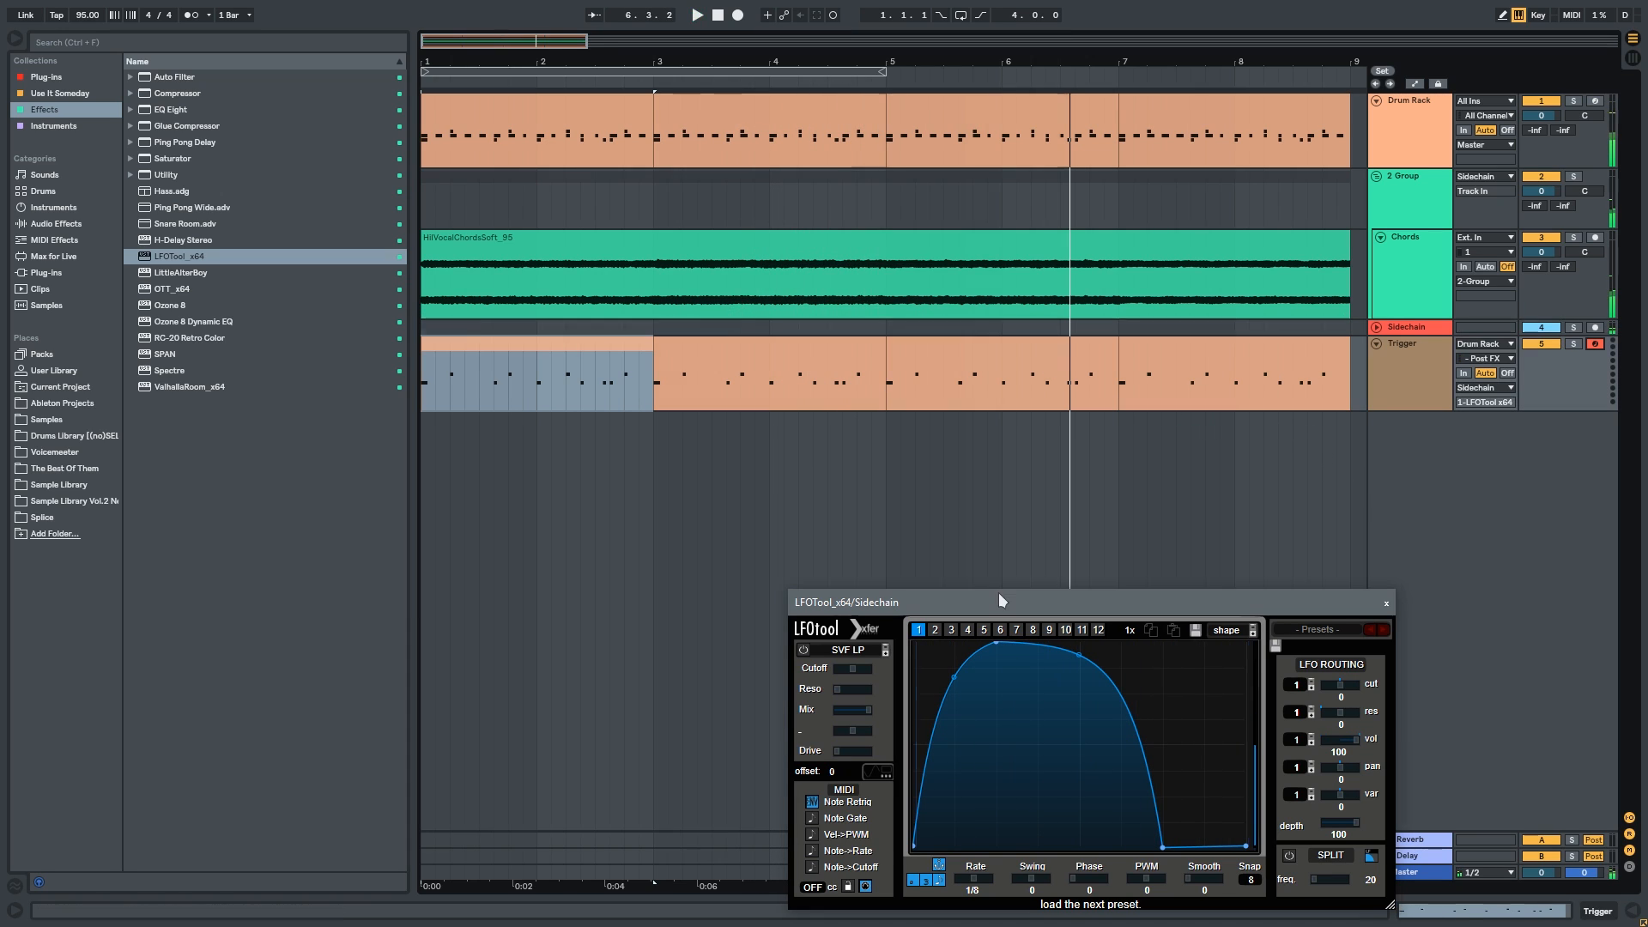
Step: Move the LFOTool window higher, enable its filter and set the filter type to Reverb
drag(998, 601, 951, 495)
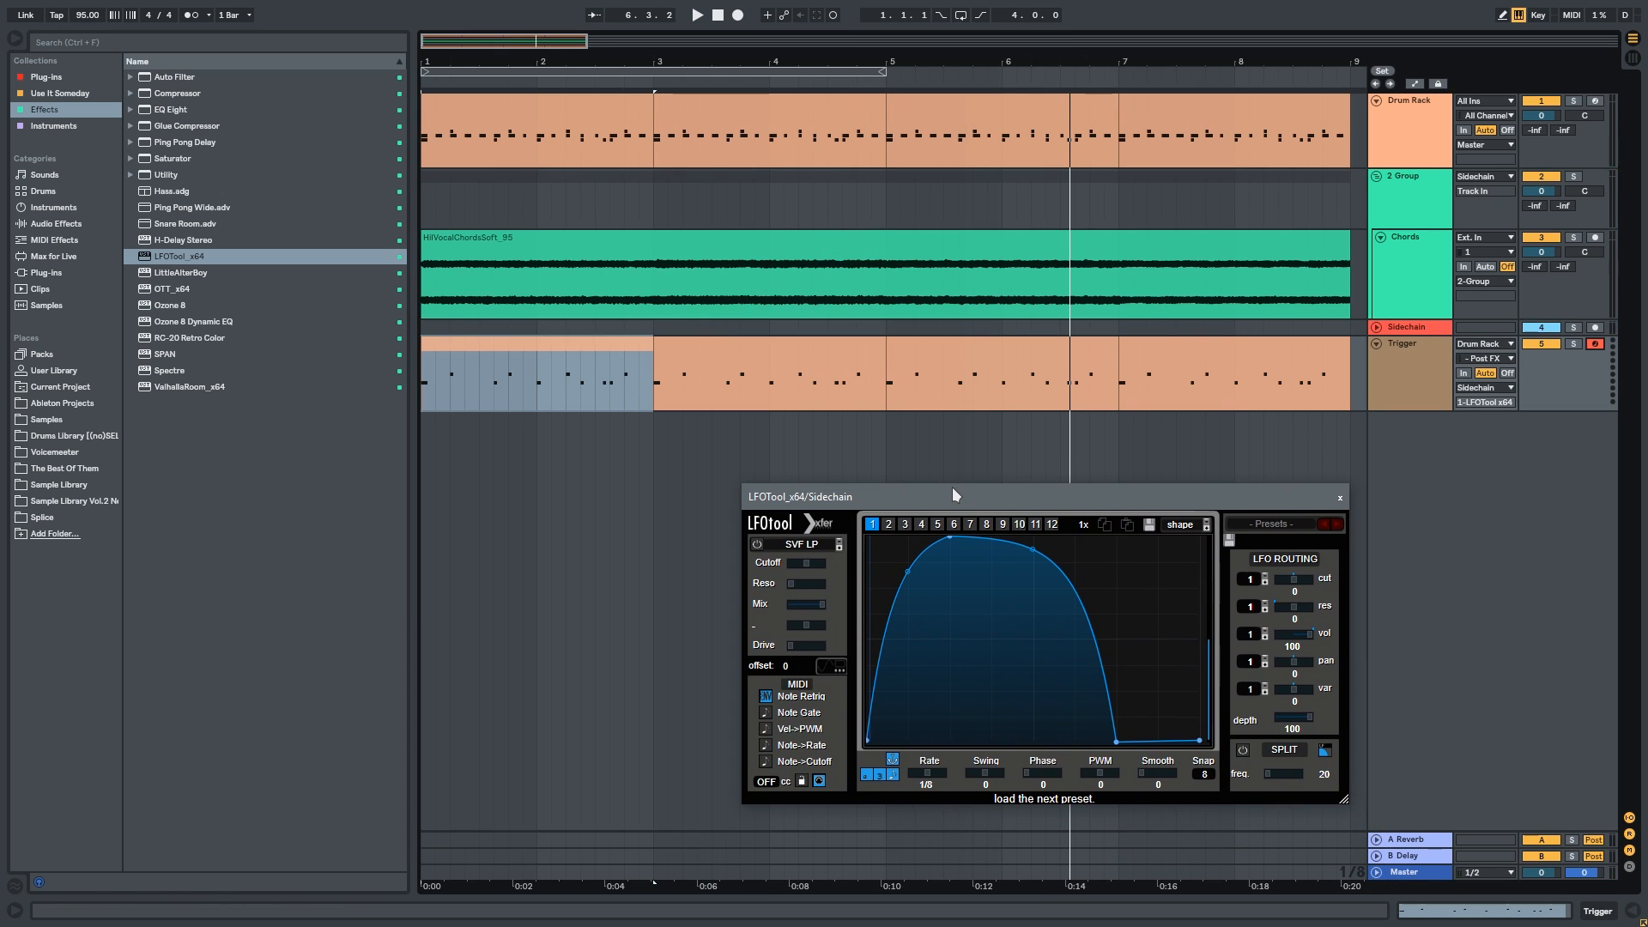
click(757, 548)
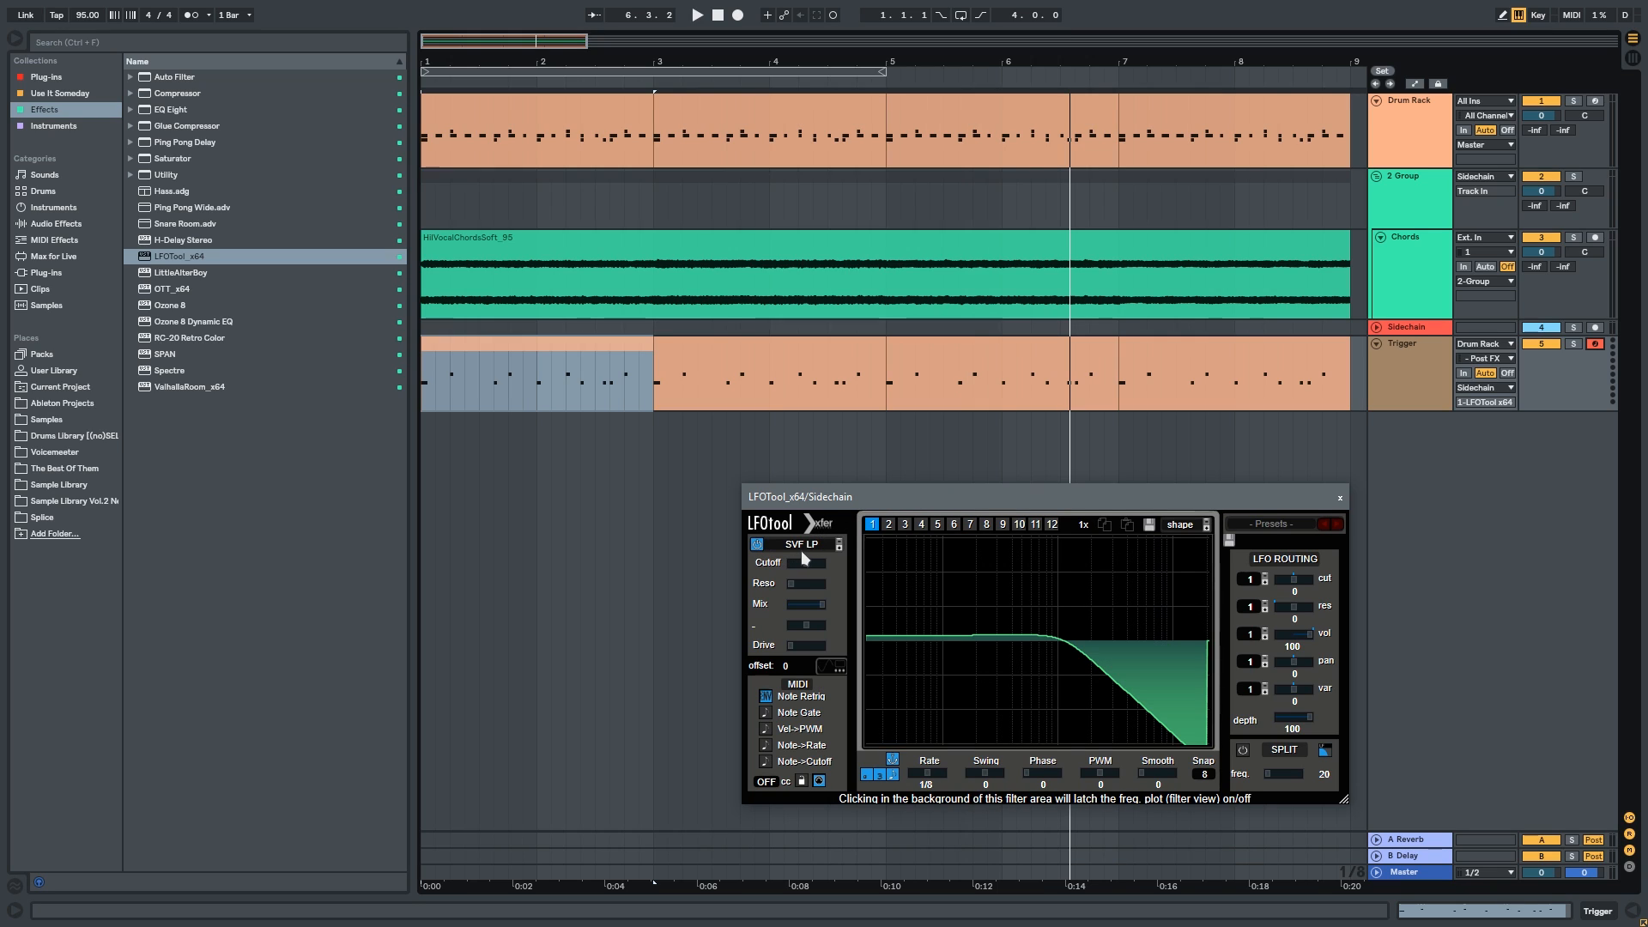
click(803, 555)
mouse_move(826, 620)
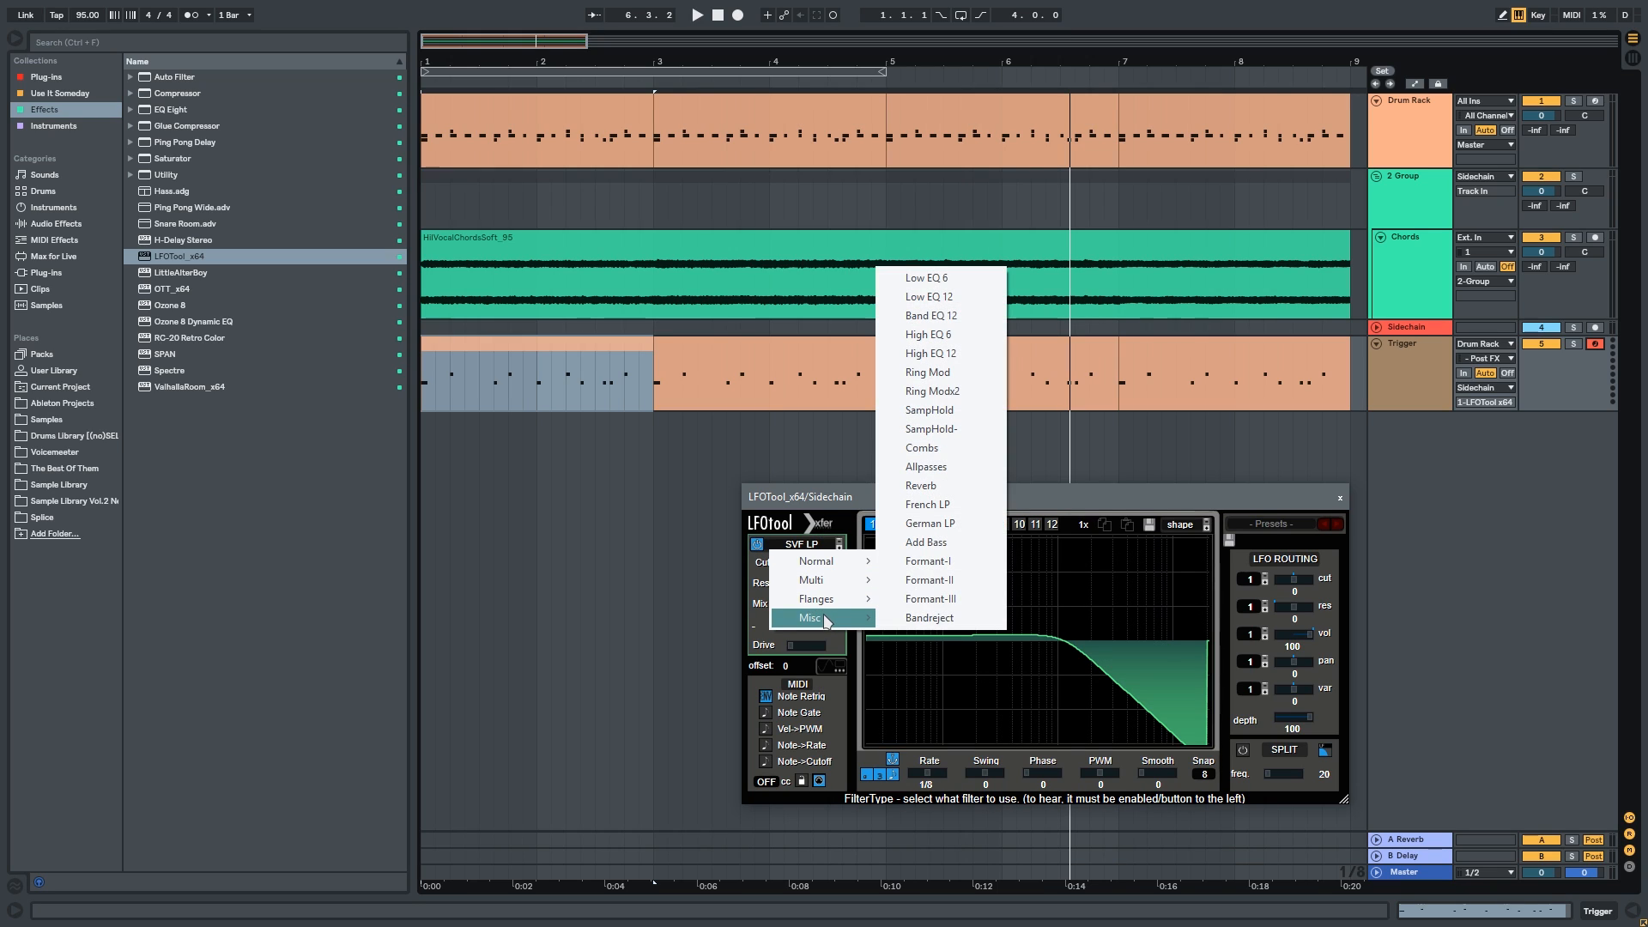
click(951, 487)
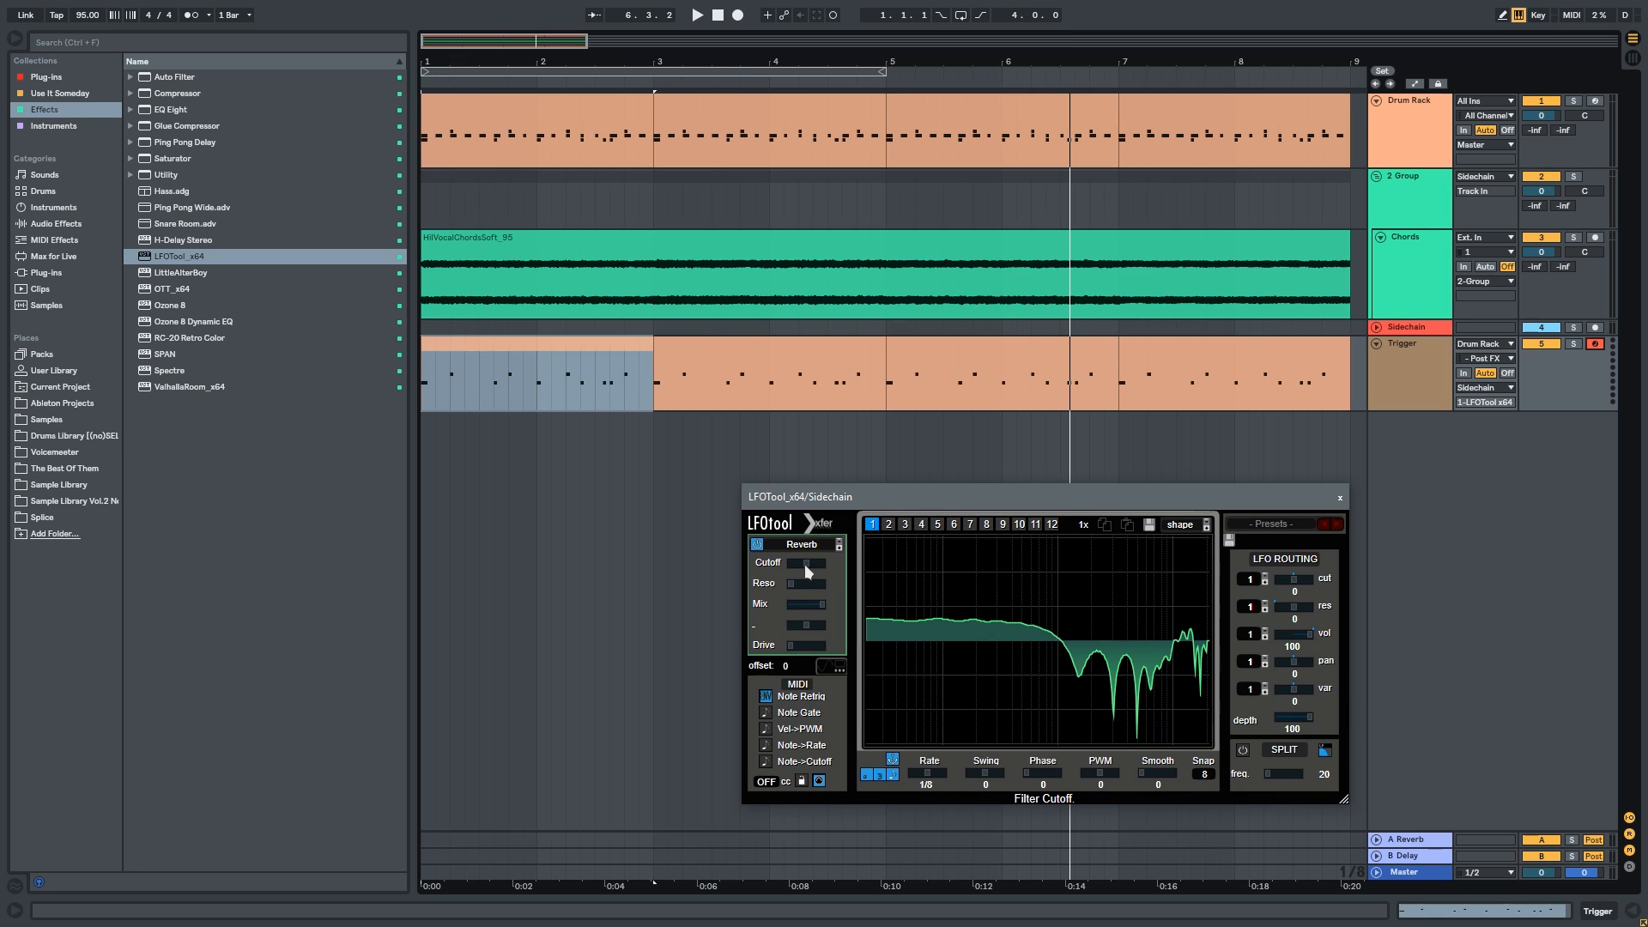
Step: Adjust the Reverb filter's cutoff and audition LFO cutoff modulation amounts of 100 and 54 from bar 1
mouse_move(810, 562)
mouse_down()
mouse_move(841, 563)
mouse_move(799, 564)
mouse_move(832, 567)
mouse_move(813, 564)
mouse_up()
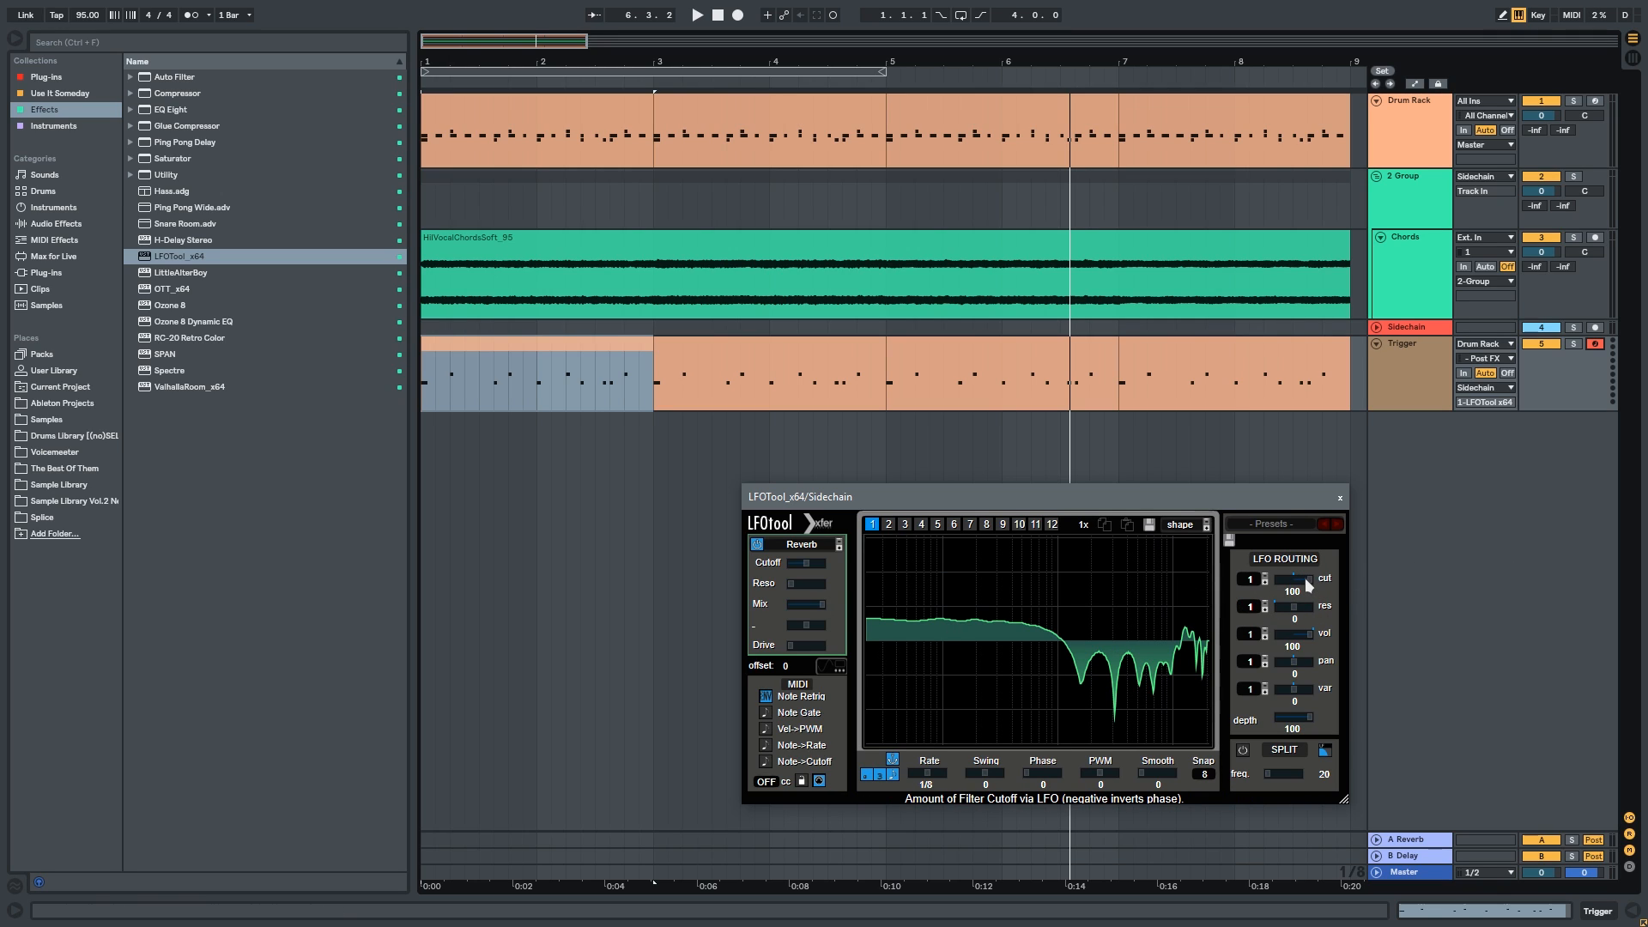
key(space)
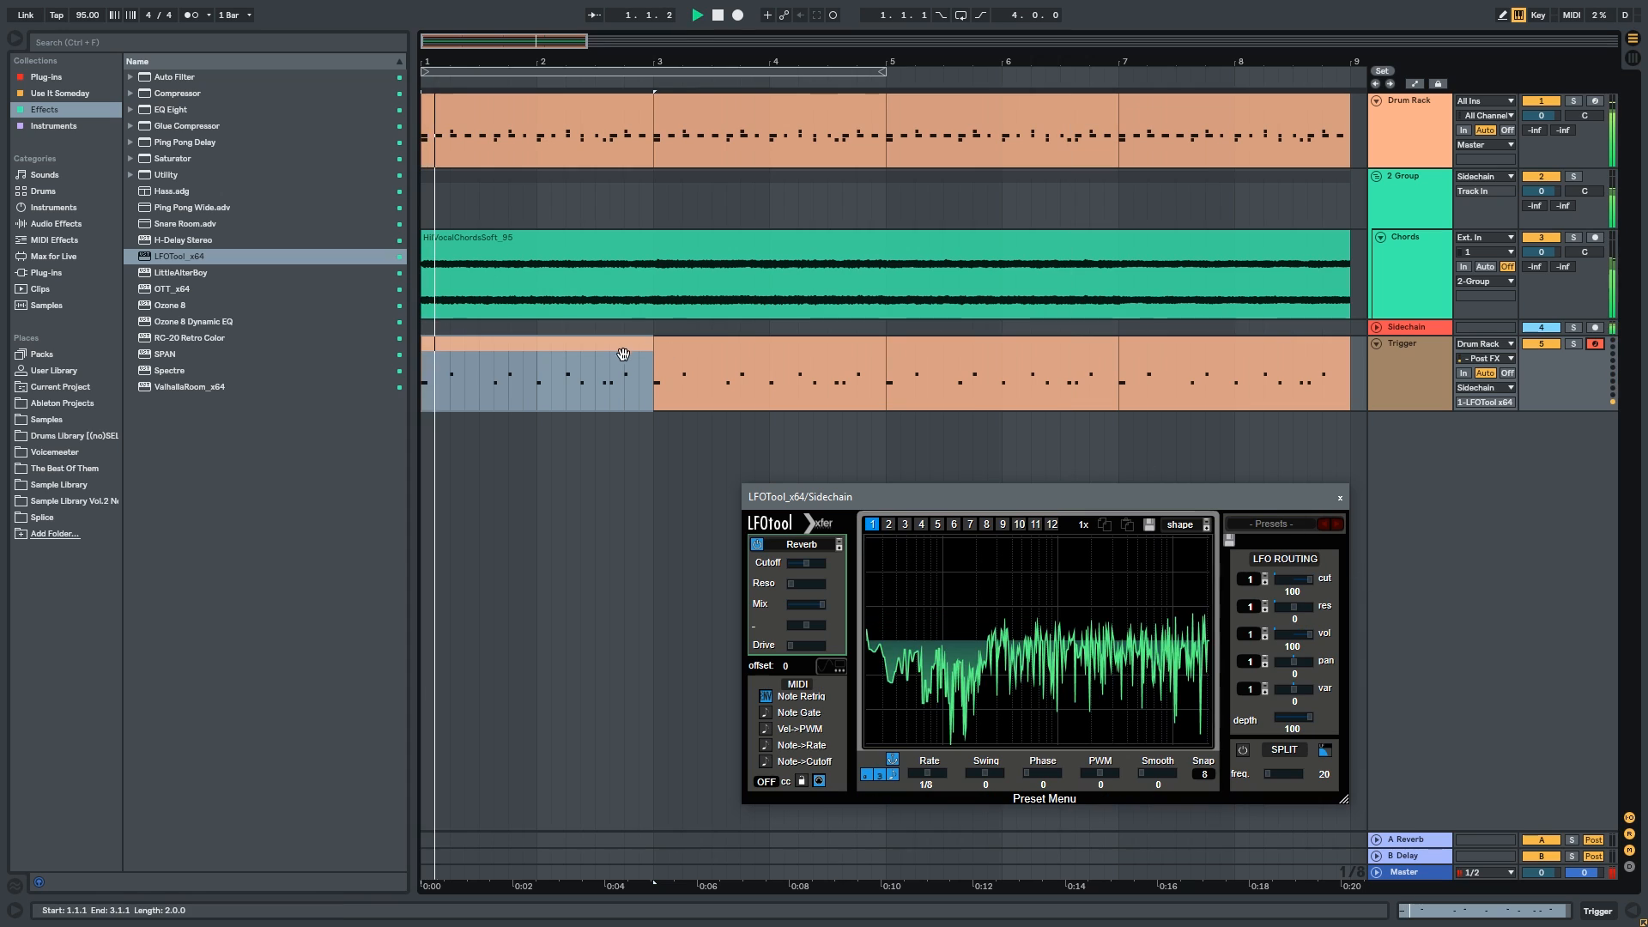
Step: Change the LFOTool filter type to the flanger Flg + and start playback from bar 1
click(816, 546)
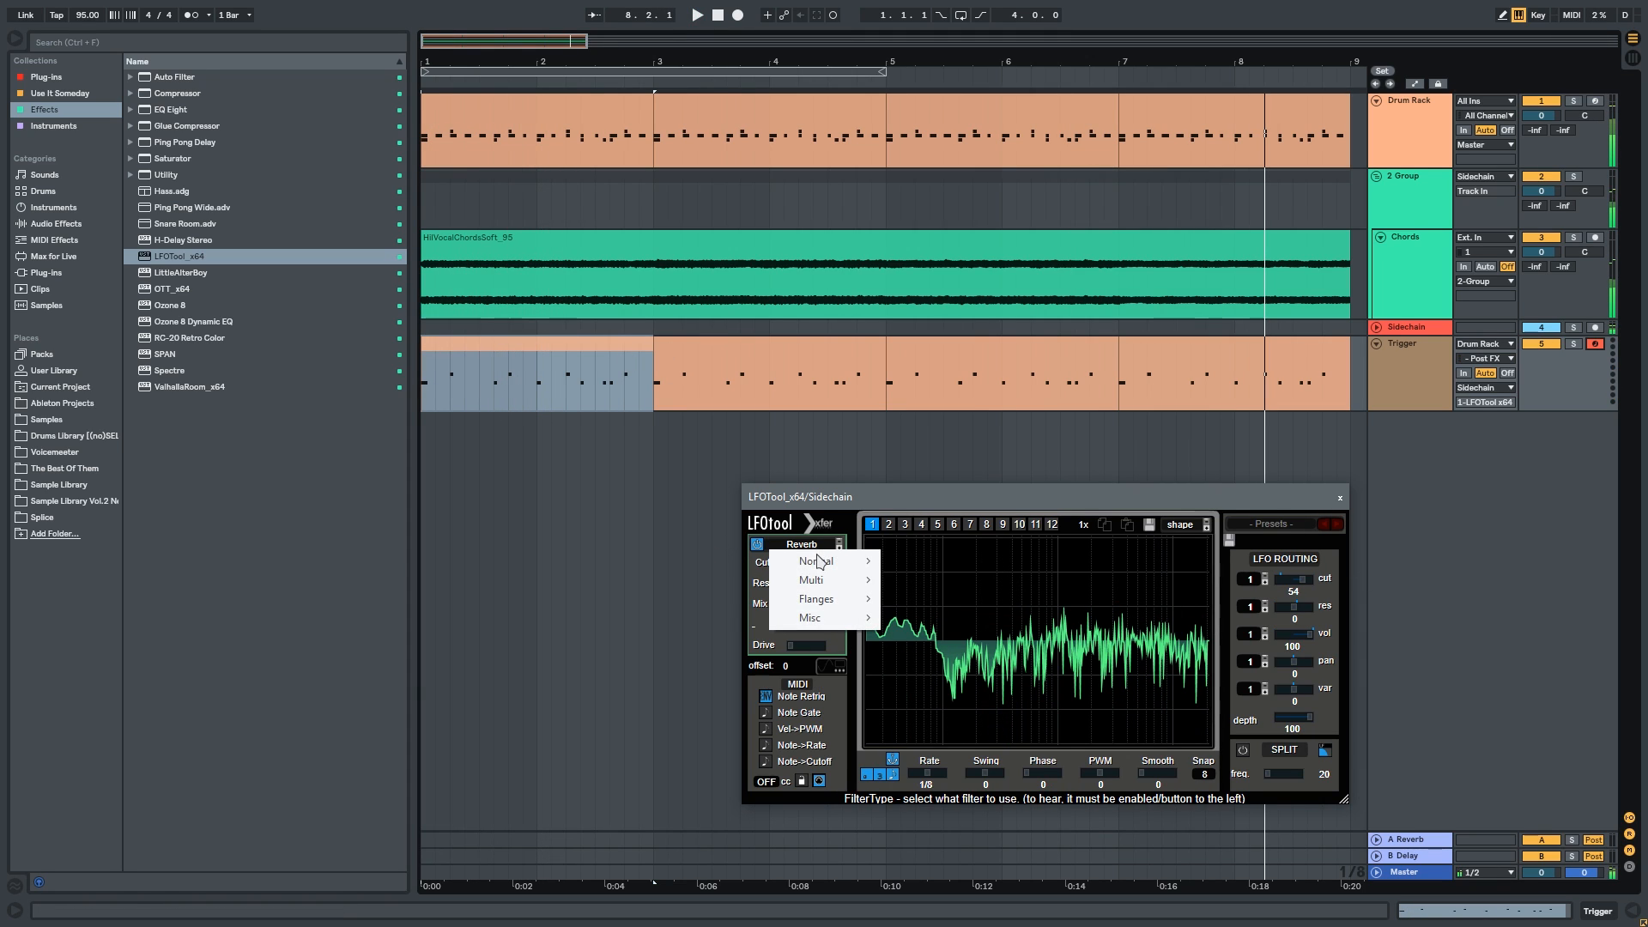
mouse_move(818, 562)
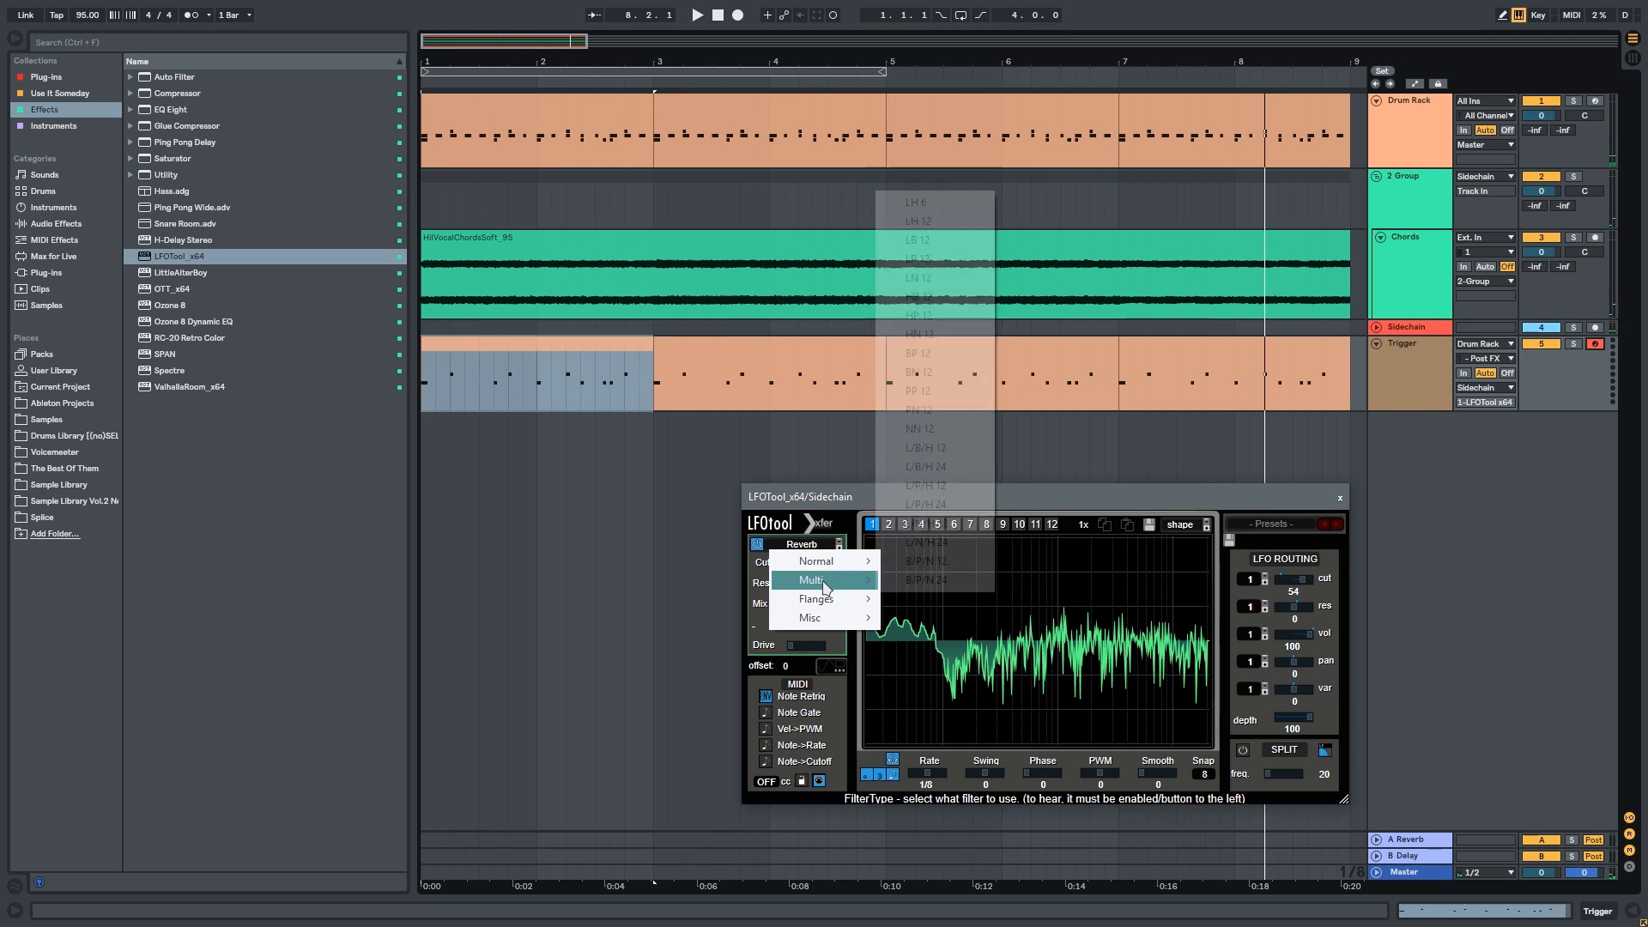
mouse_move(816, 600)
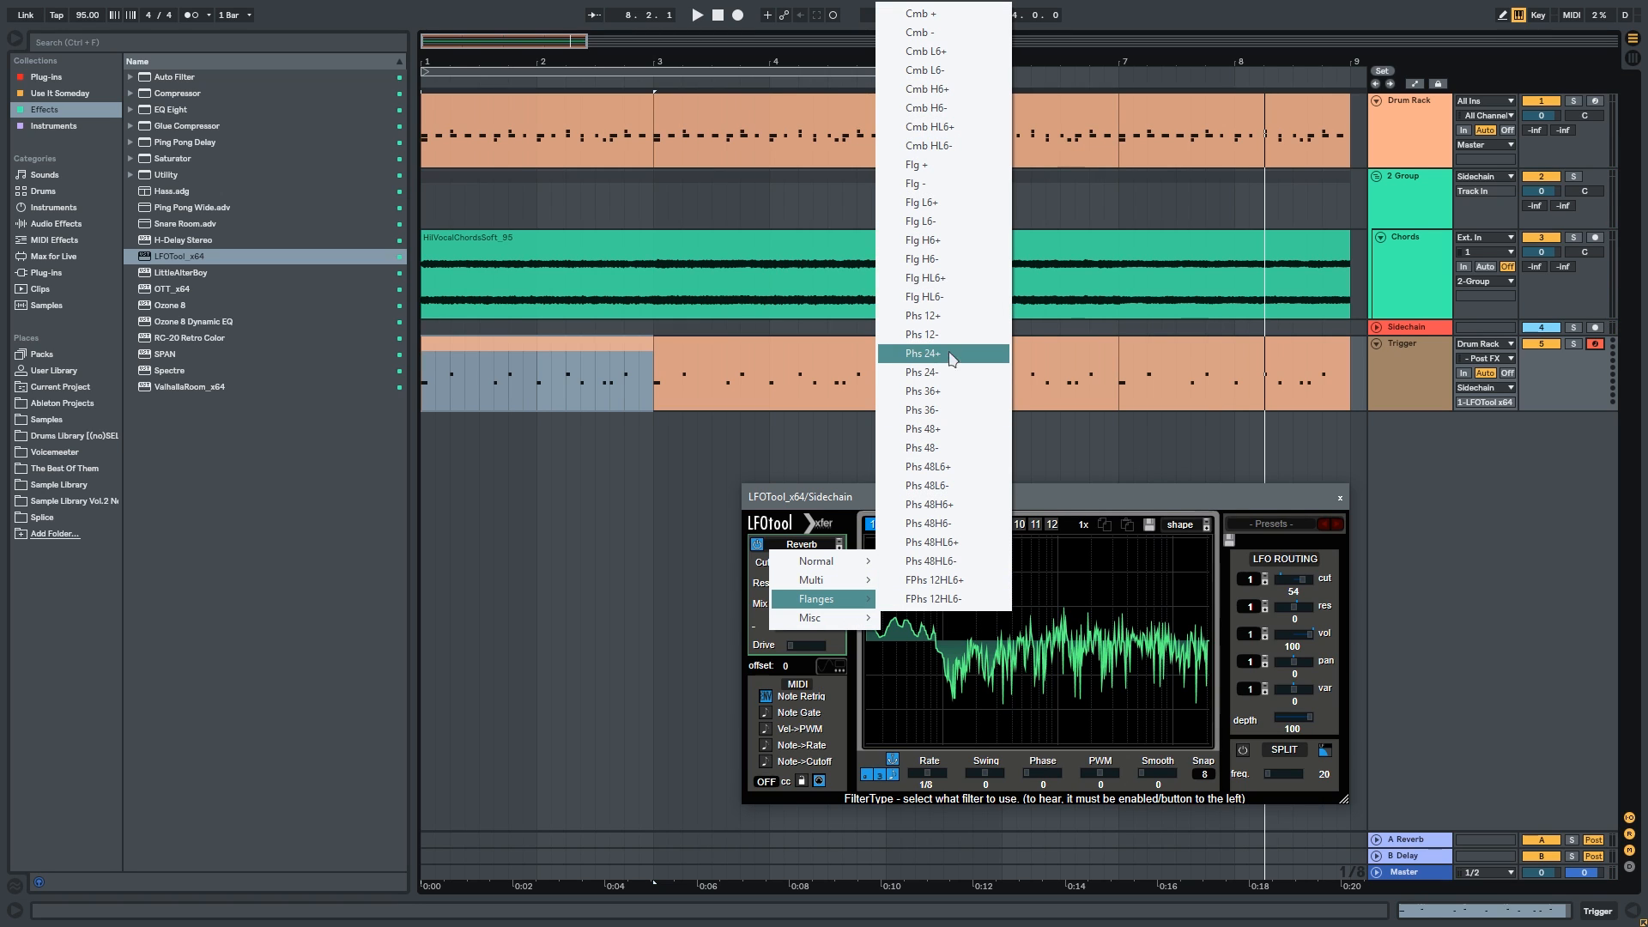
click(934, 164)
key(space)
Step: Audition the flanger with different cutoff and resonance settings, and set the LFO cutoff modulation amount to 24
drag(1302, 579, 1394, 580)
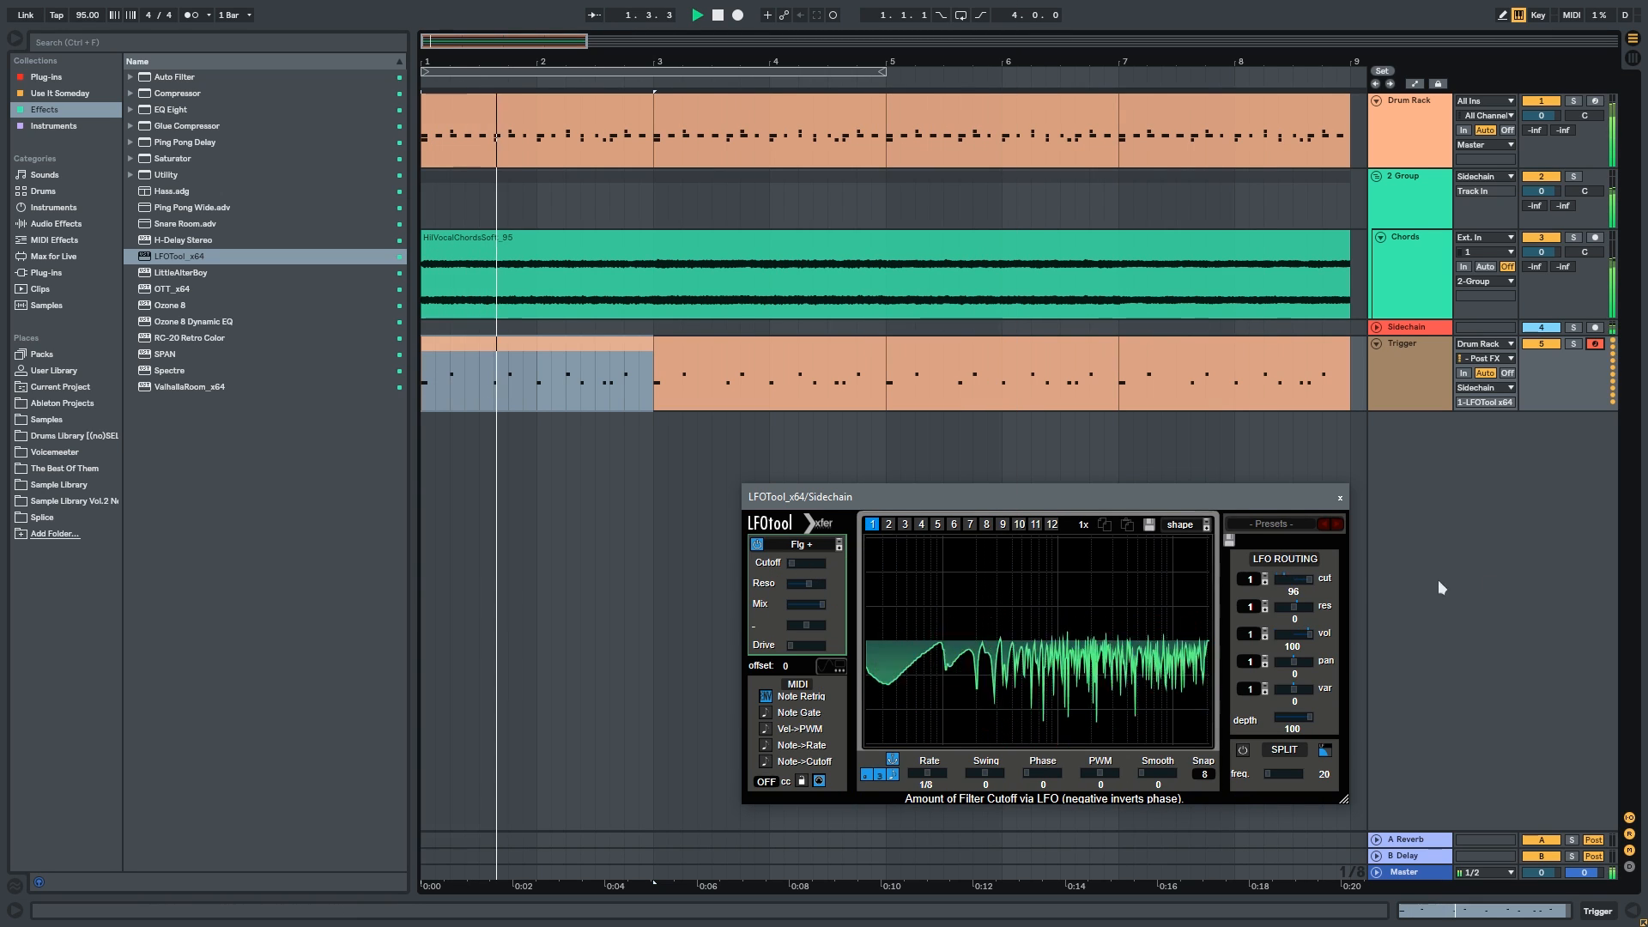
drag(794, 563, 853, 564)
drag(1392, 579, 1238, 577)
drag(795, 586, 820, 589)
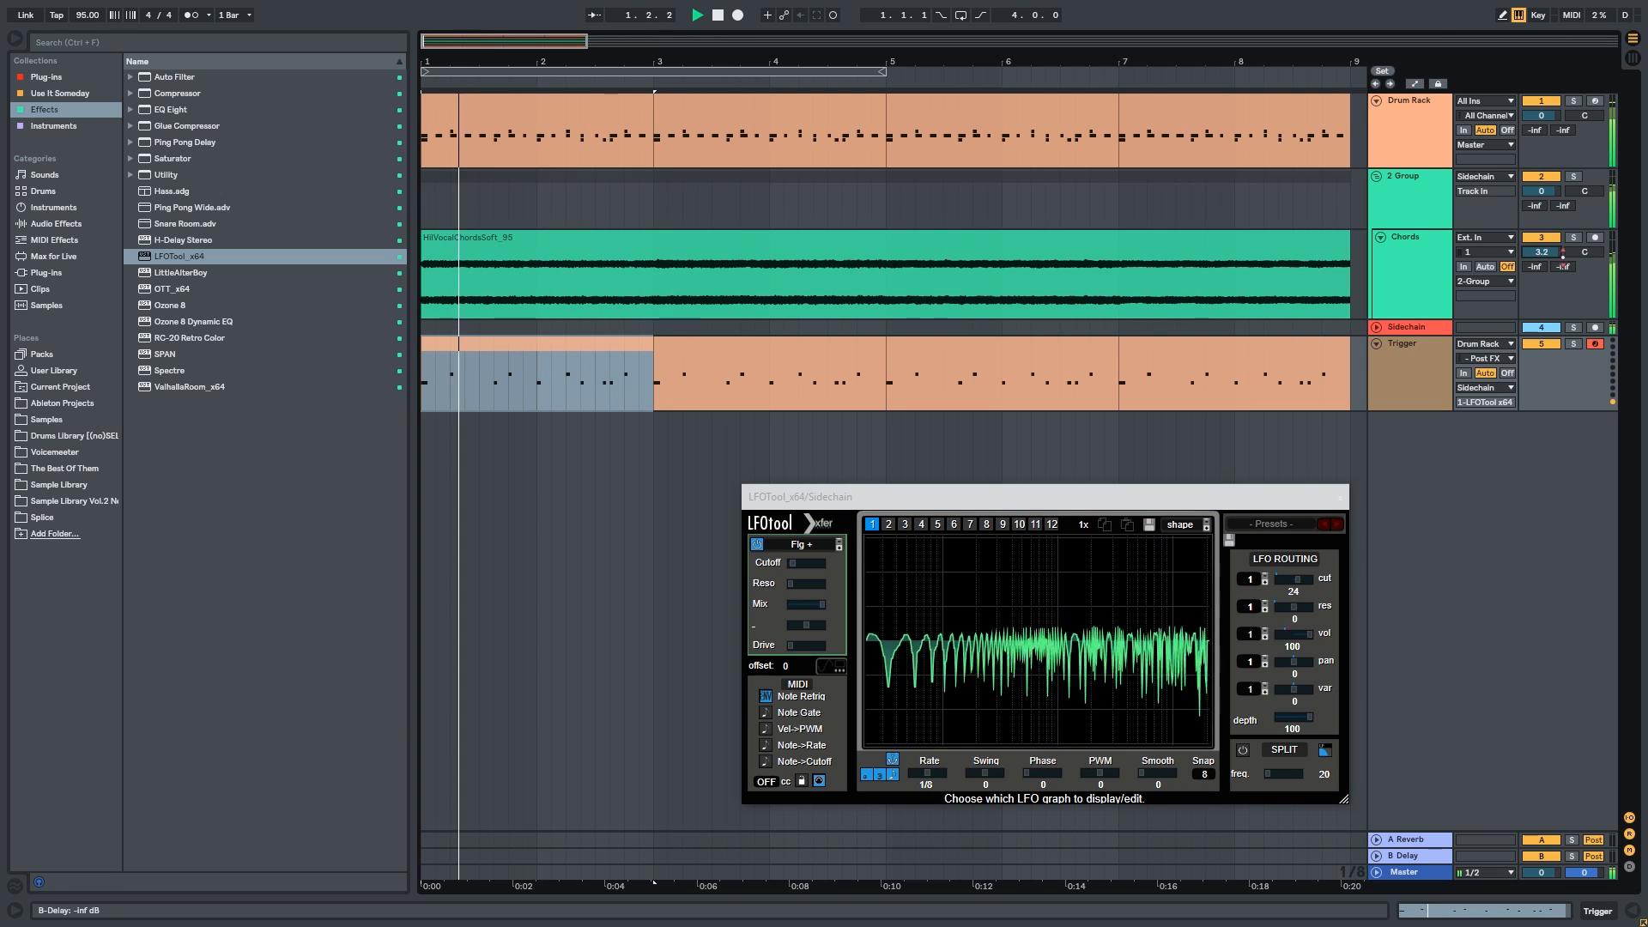
Step: Set the Chords track volume to 2.3 dB, and move the LFOTool window aside with its graph showing the LFO curve
drag(1555, 253, 1559, 255)
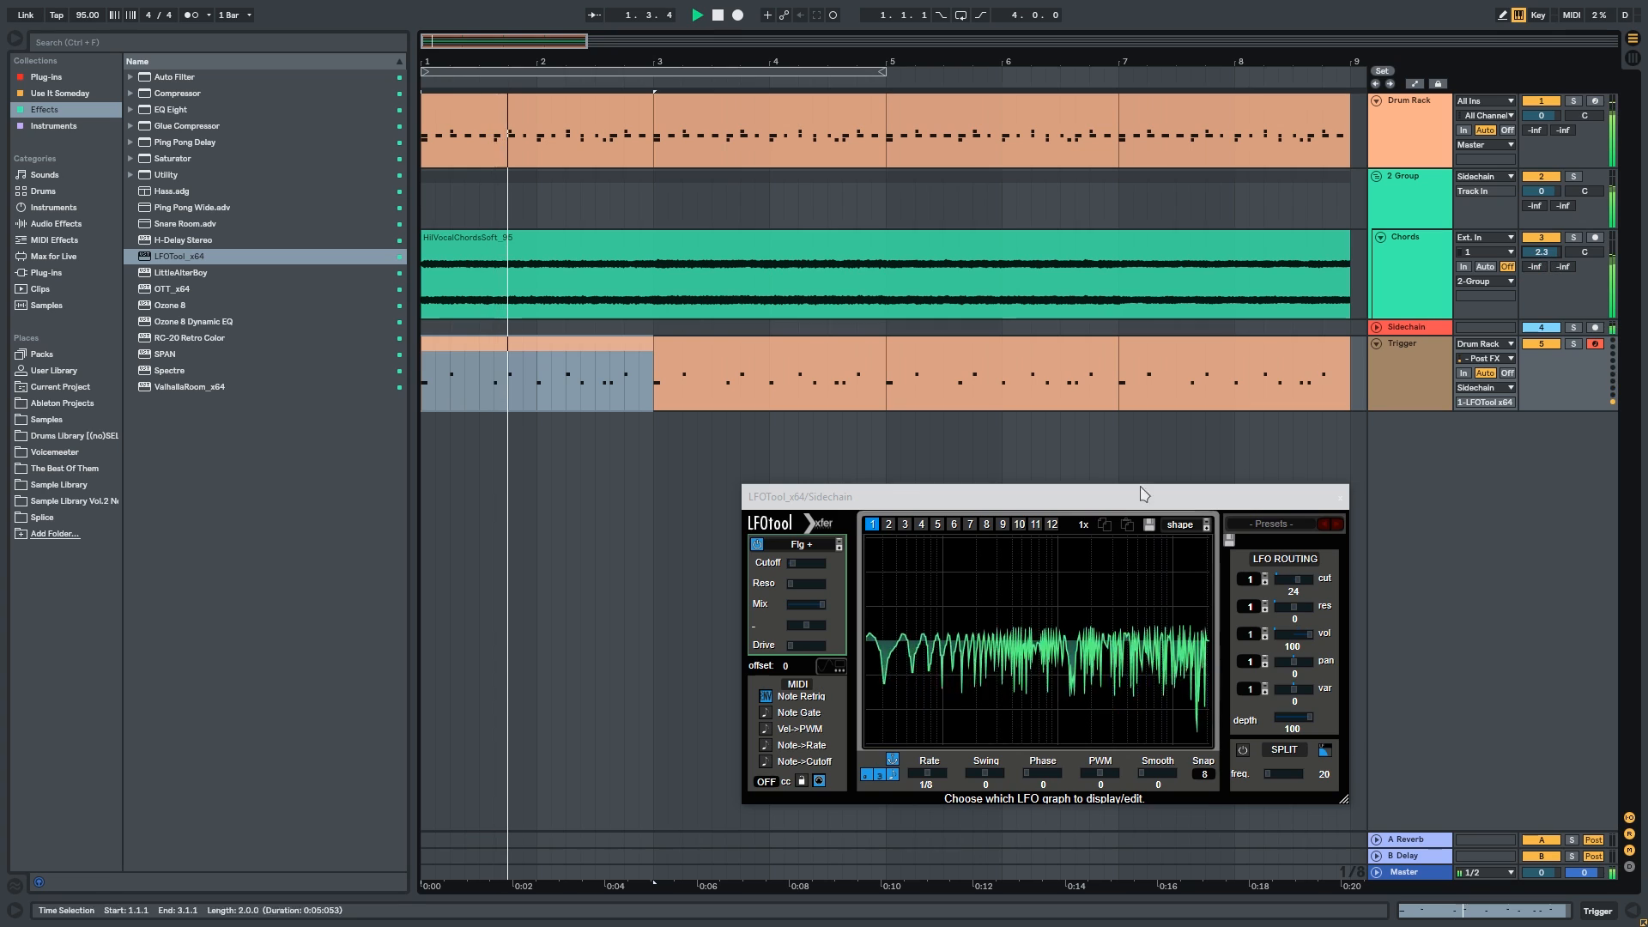
drag(1116, 496, 974, 475)
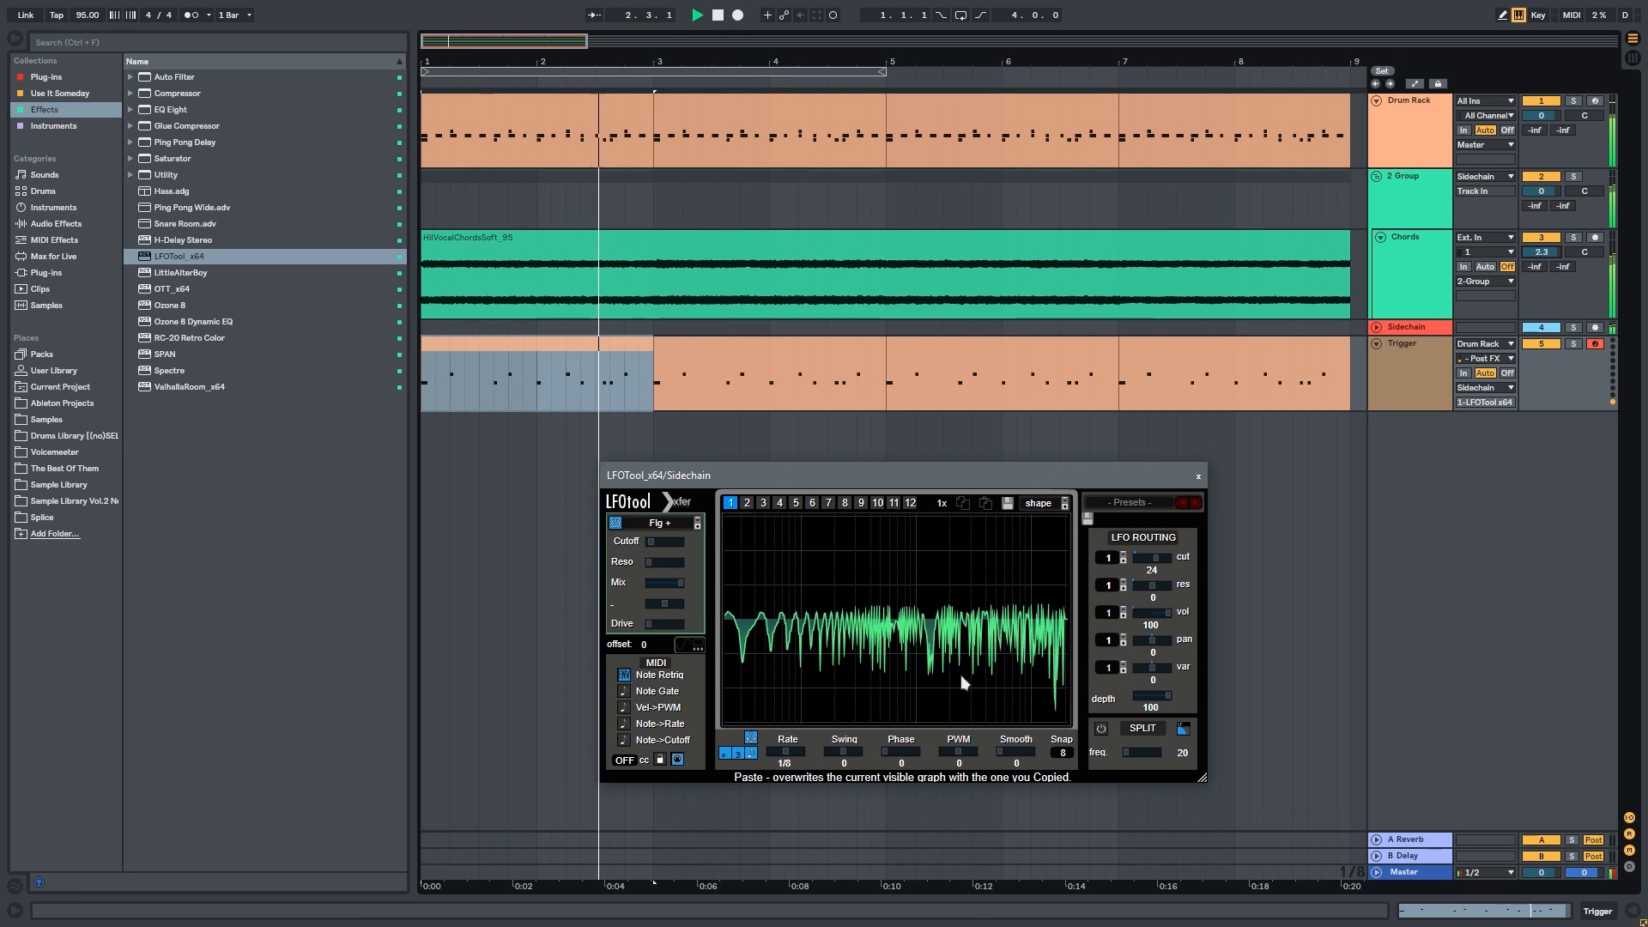
click(1108, 702)
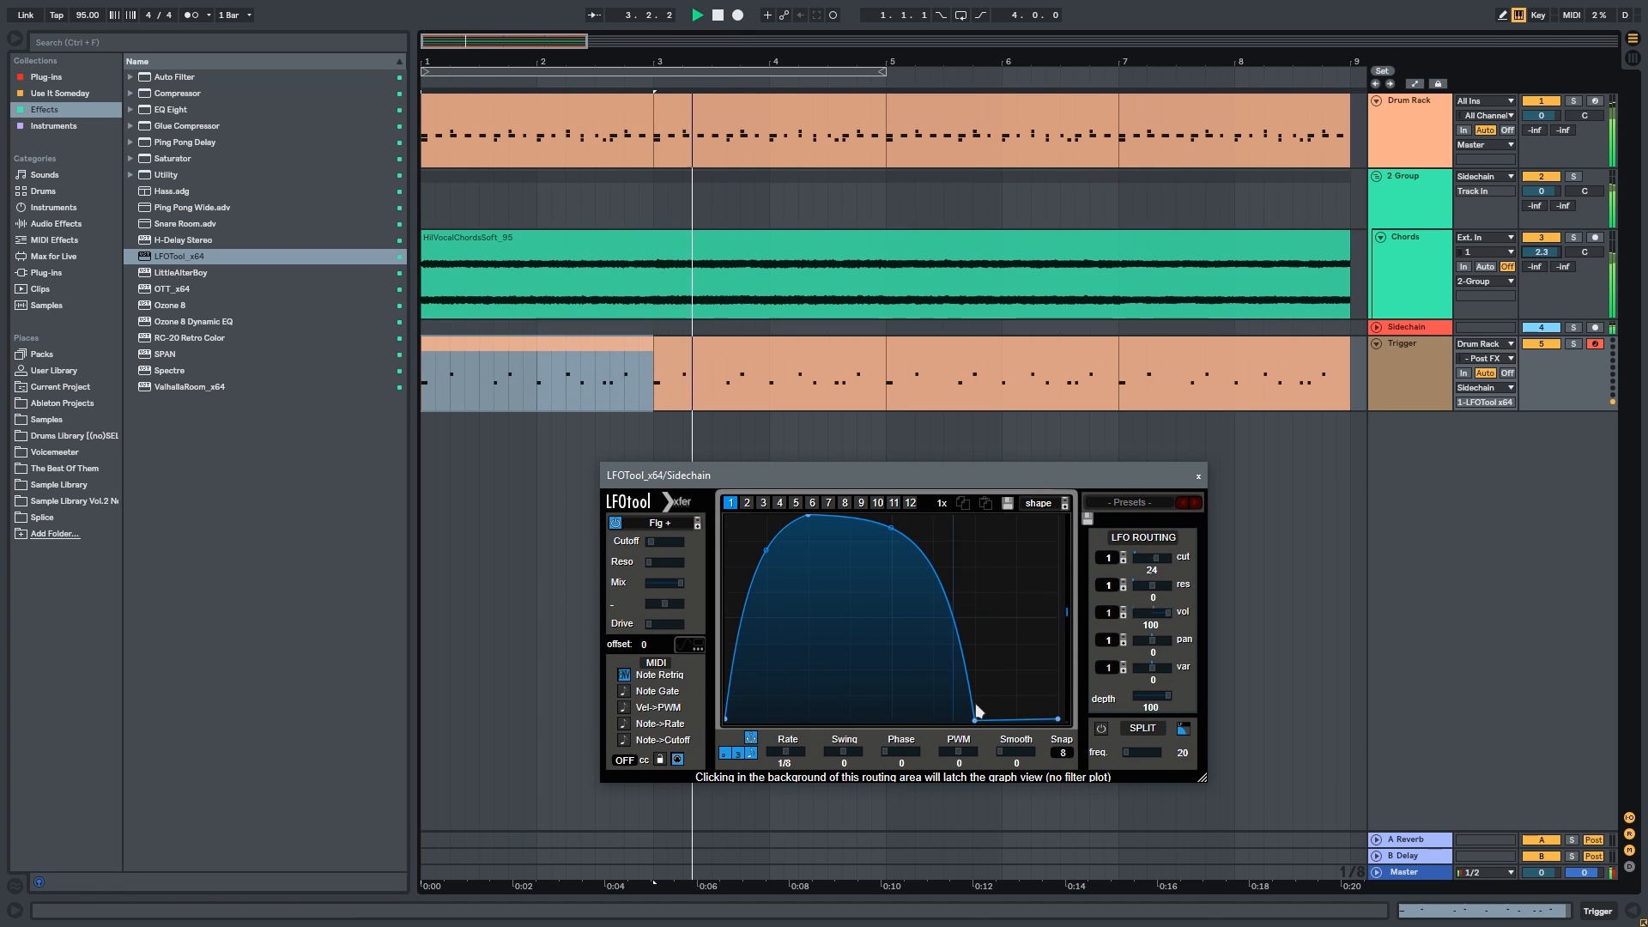
Step: Set the LFO volume modulation to -100 and reshape the curve into a short early plateau that decays smoothly to zero
drag(1168, 613, 1131, 627)
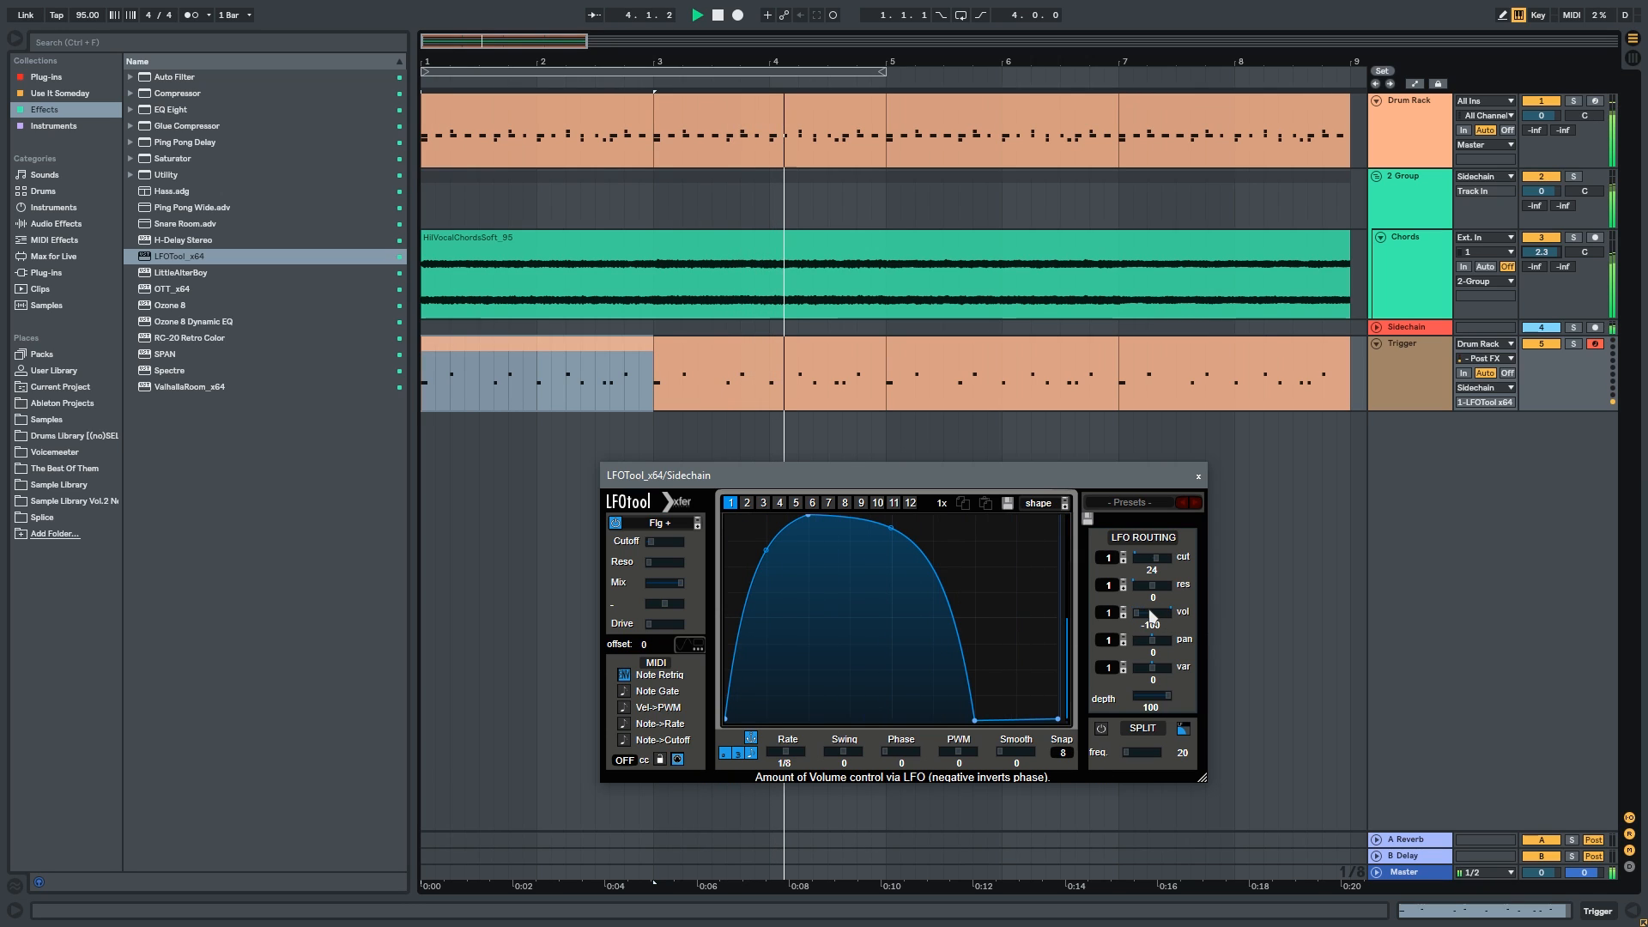
drag(861, 537, 858, 619)
mouse_move(807, 521)
mouse_down()
mouse_move(750, 516)
mouse_move(808, 516)
mouse_up()
double_click(810, 547)
drag(891, 618, 879, 669)
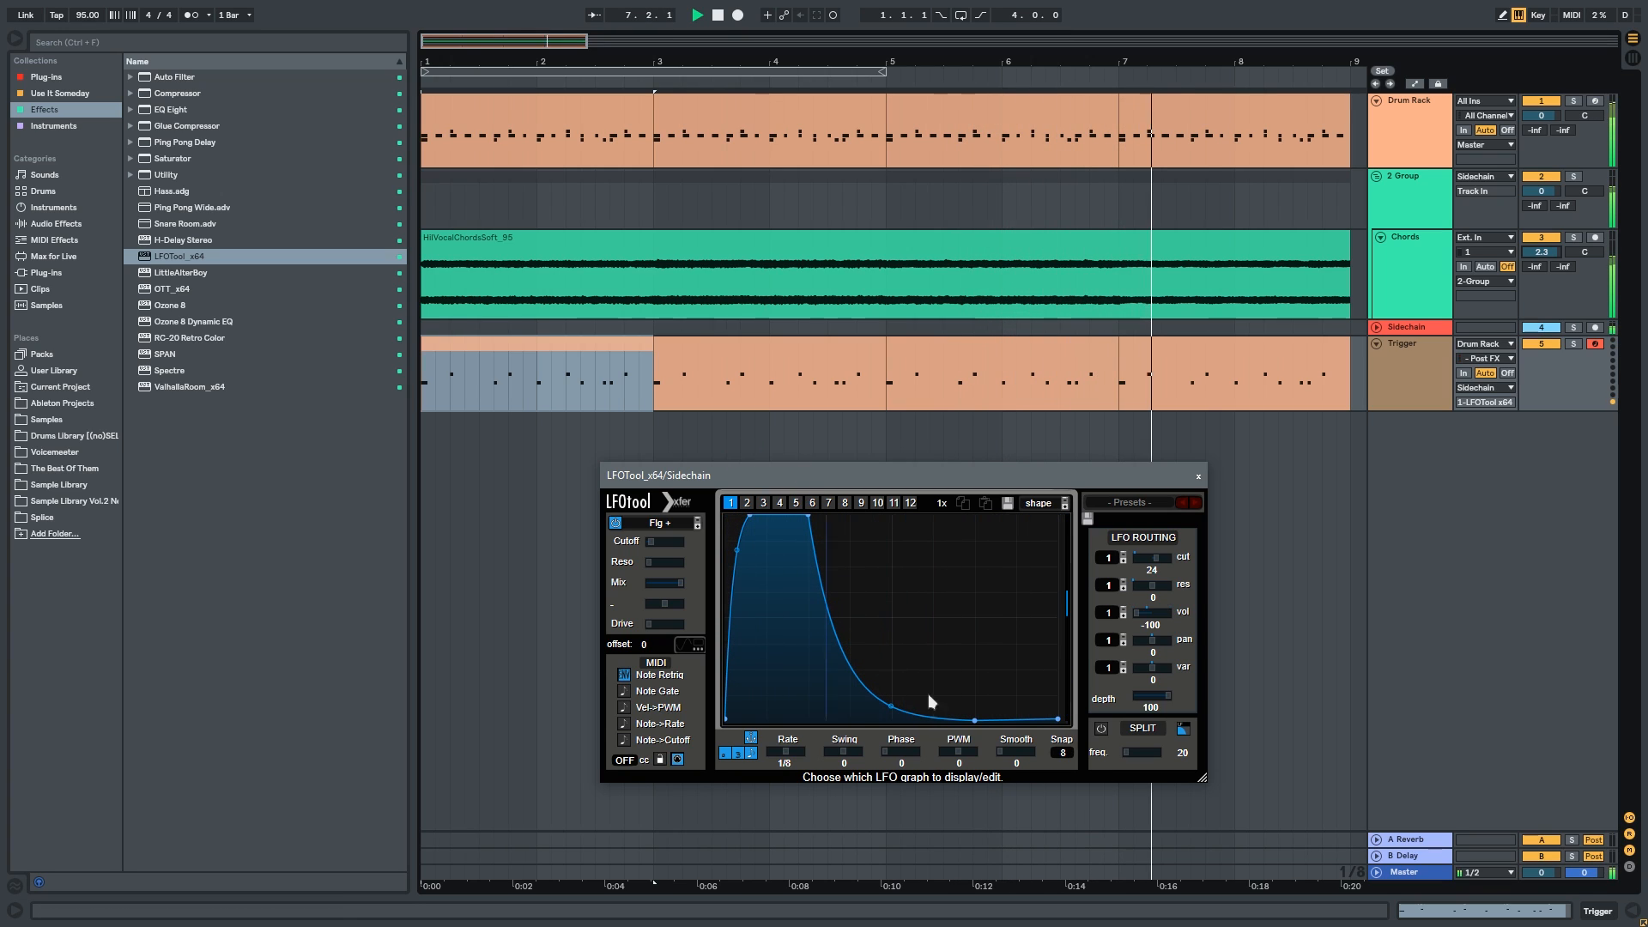
Step: Widen the curve's plateau to nearly mid-cycle with an almost vertical initial rise, and close the LFOTool window
drag(750, 521, 874, 460)
drag(731, 516, 767, 515)
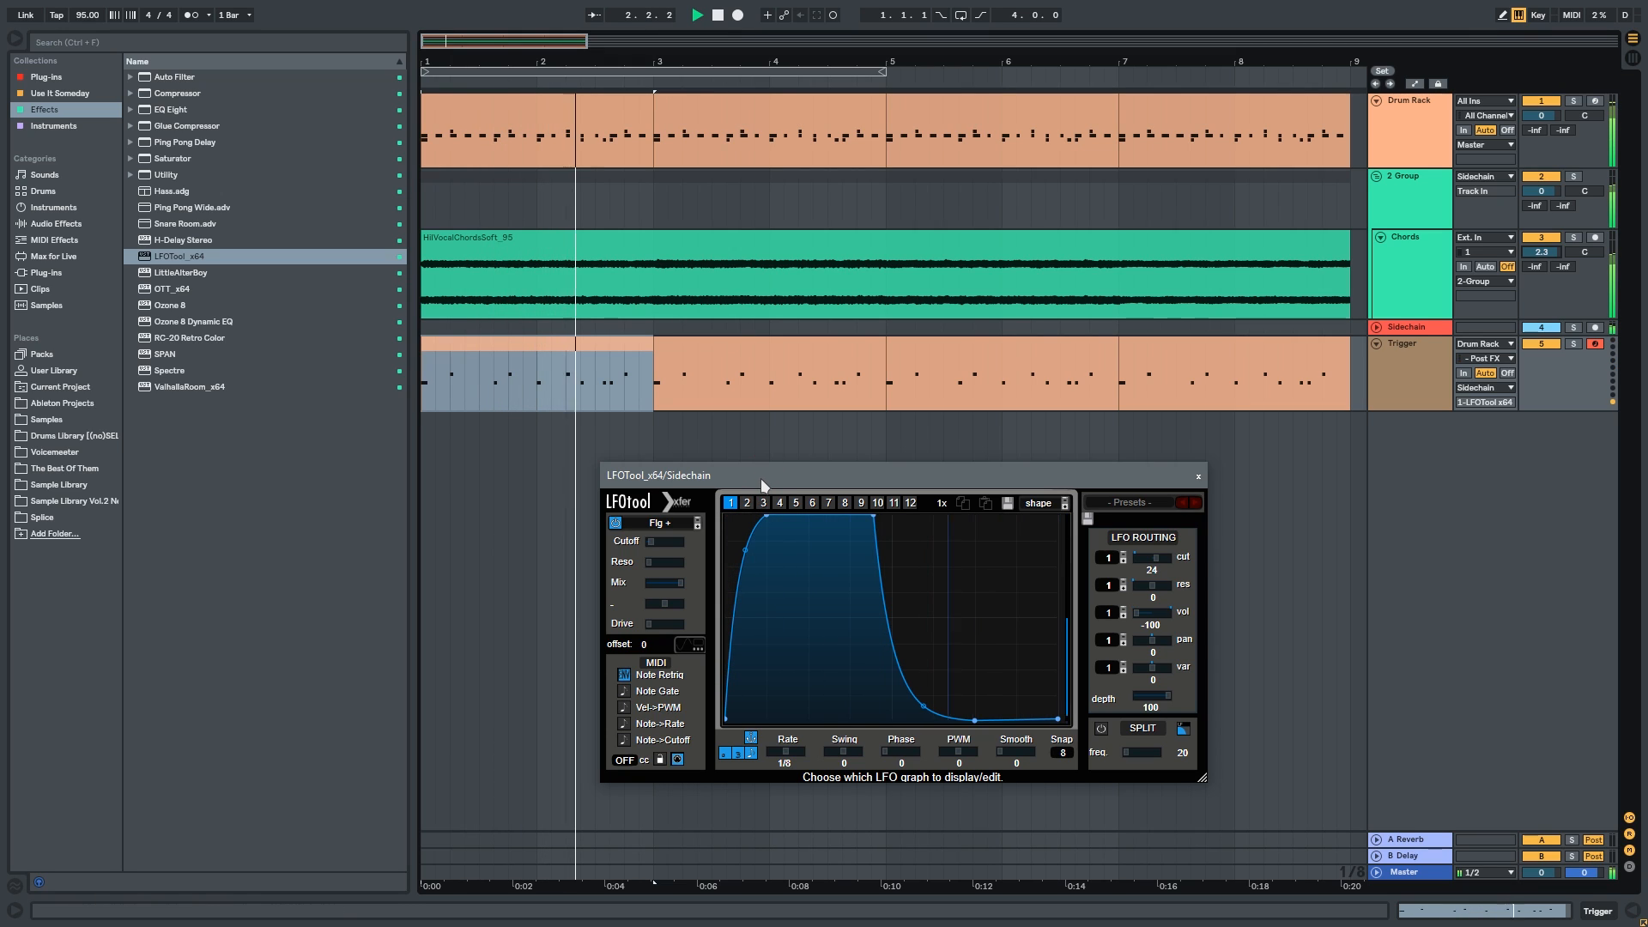
drag(769, 513, 731, 465)
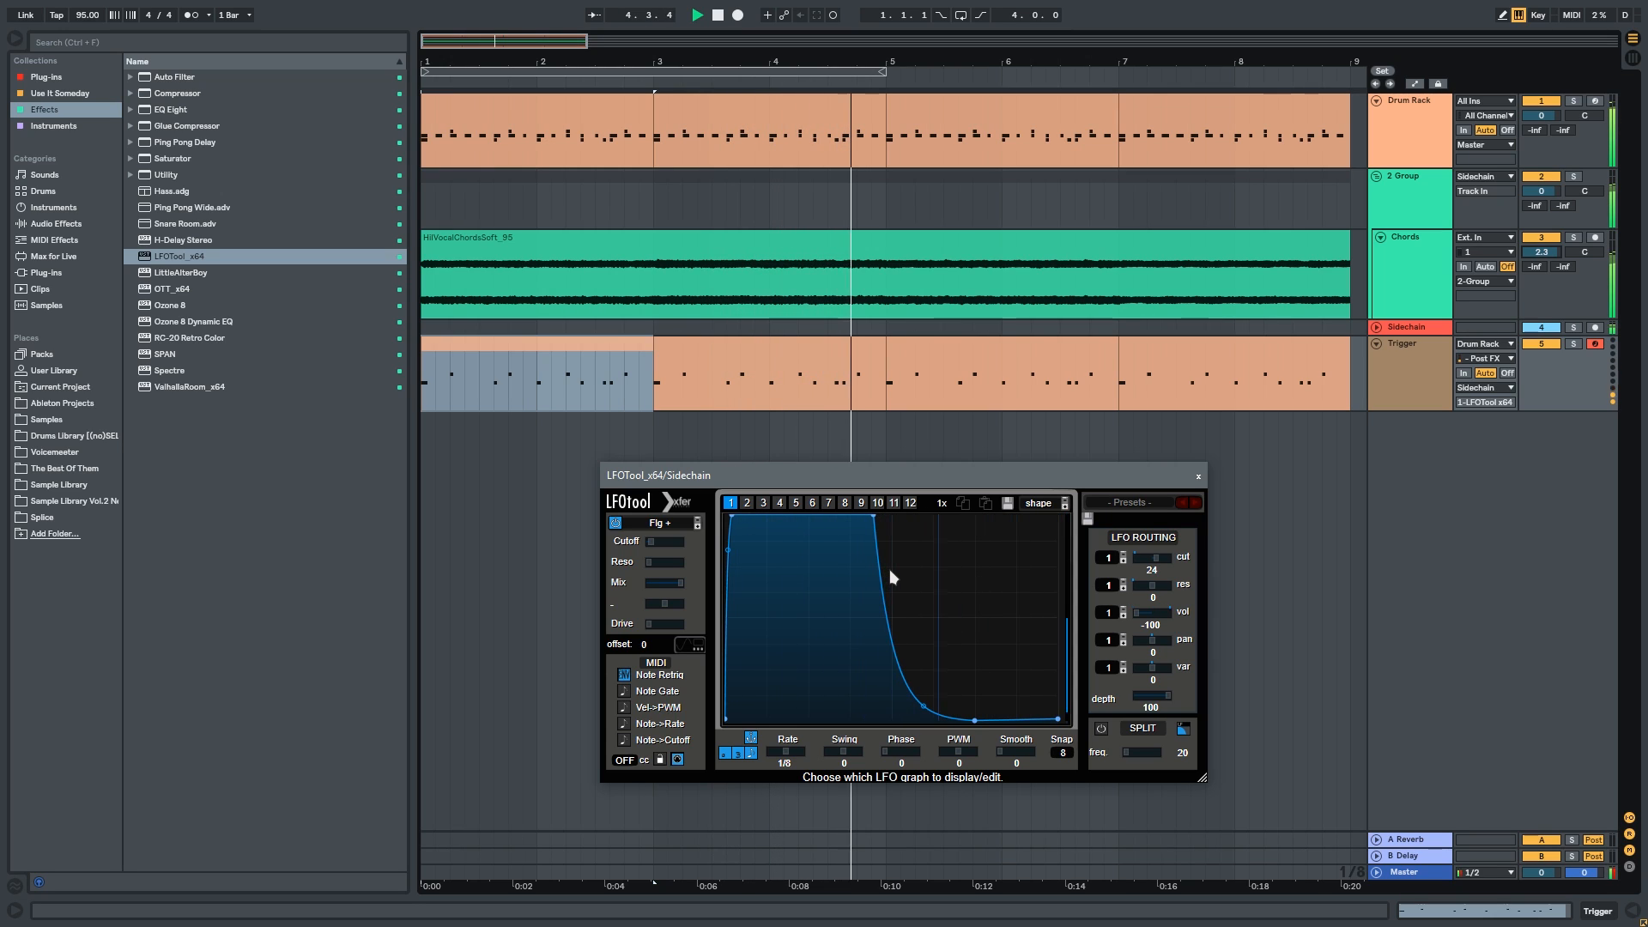
click(1199, 476)
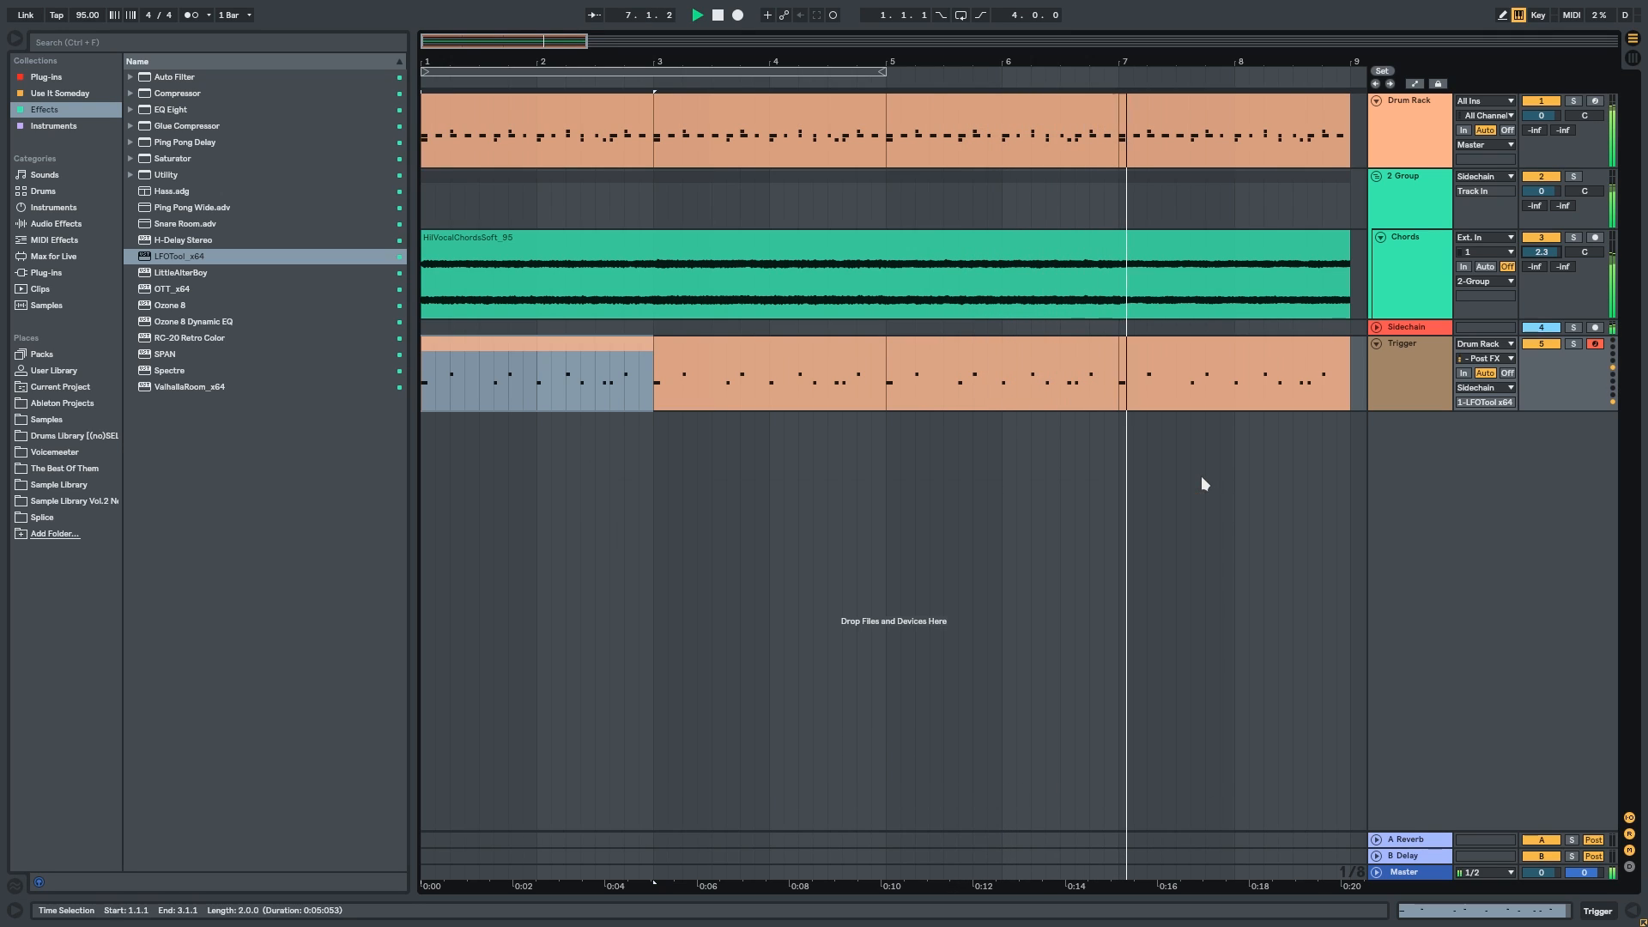
Step: Stop playback, add an audio track below the Trigger track and place the insert marker at bar 1 of the Trigger track
key(minus)
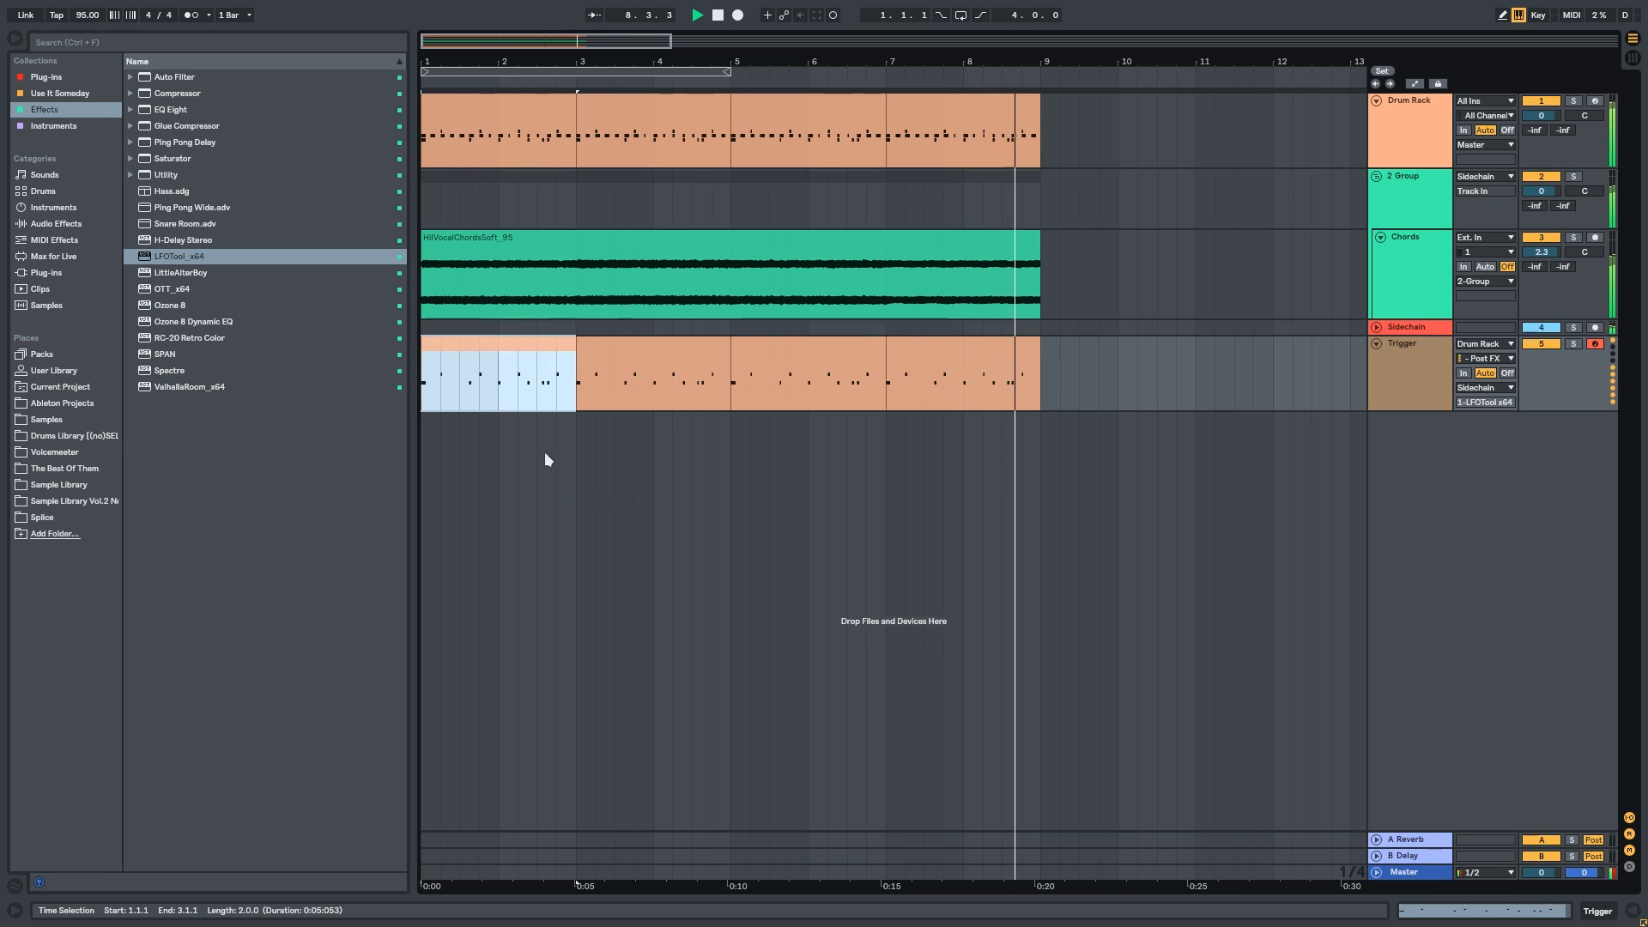
key(plus)
scroll(1037, 490, down, 2)
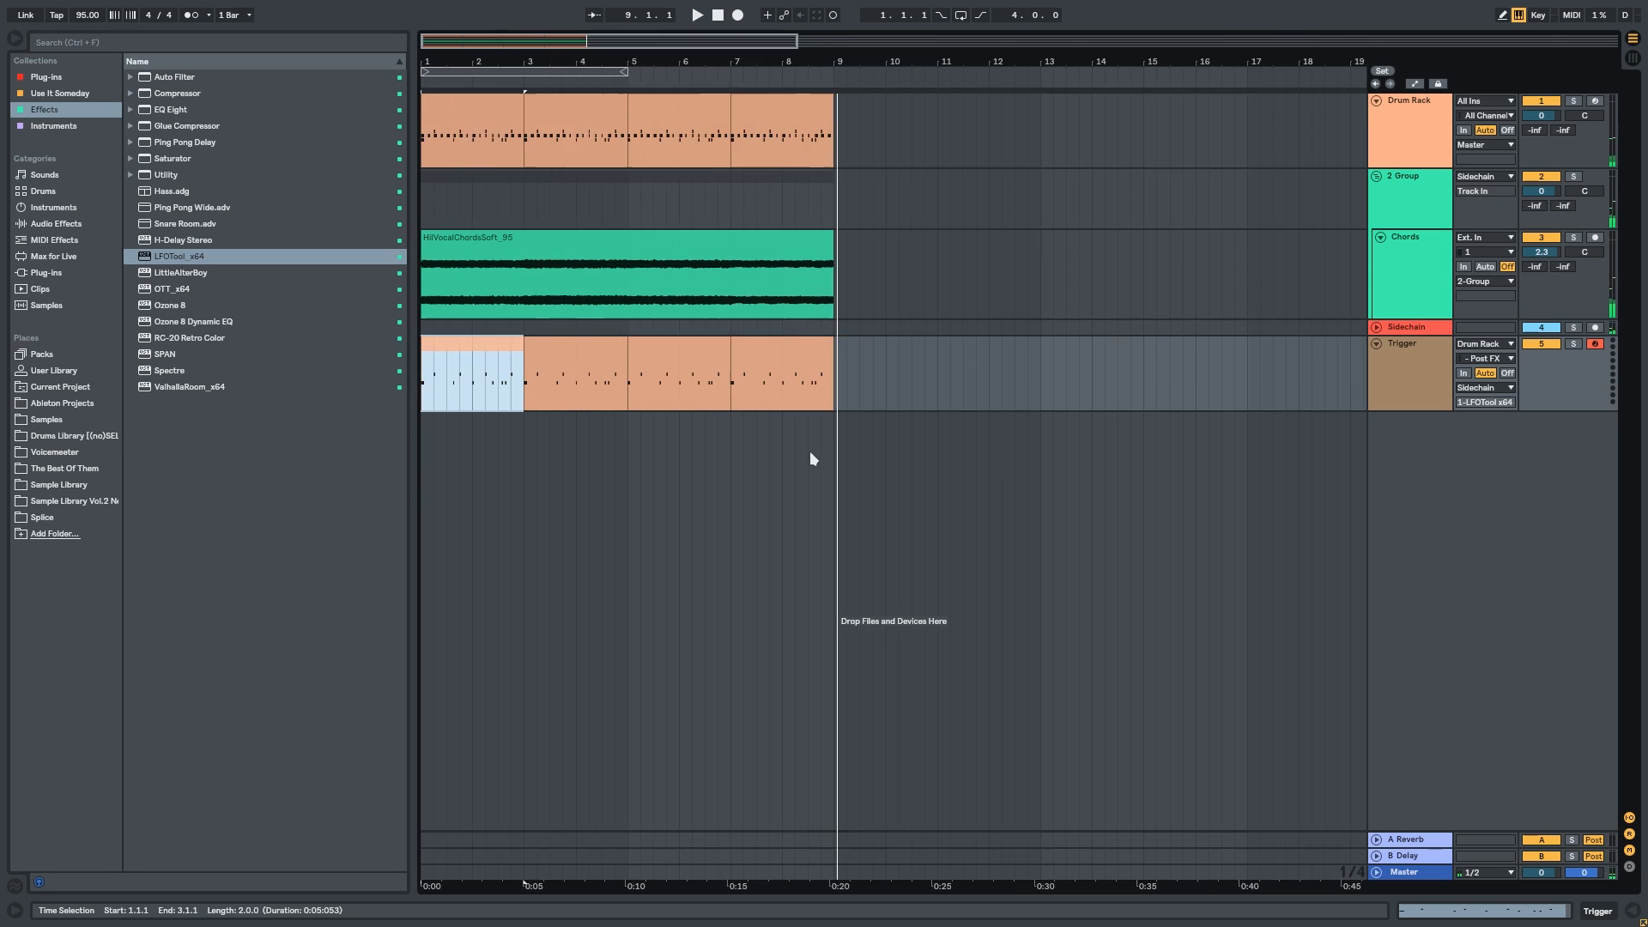
click(482, 451)
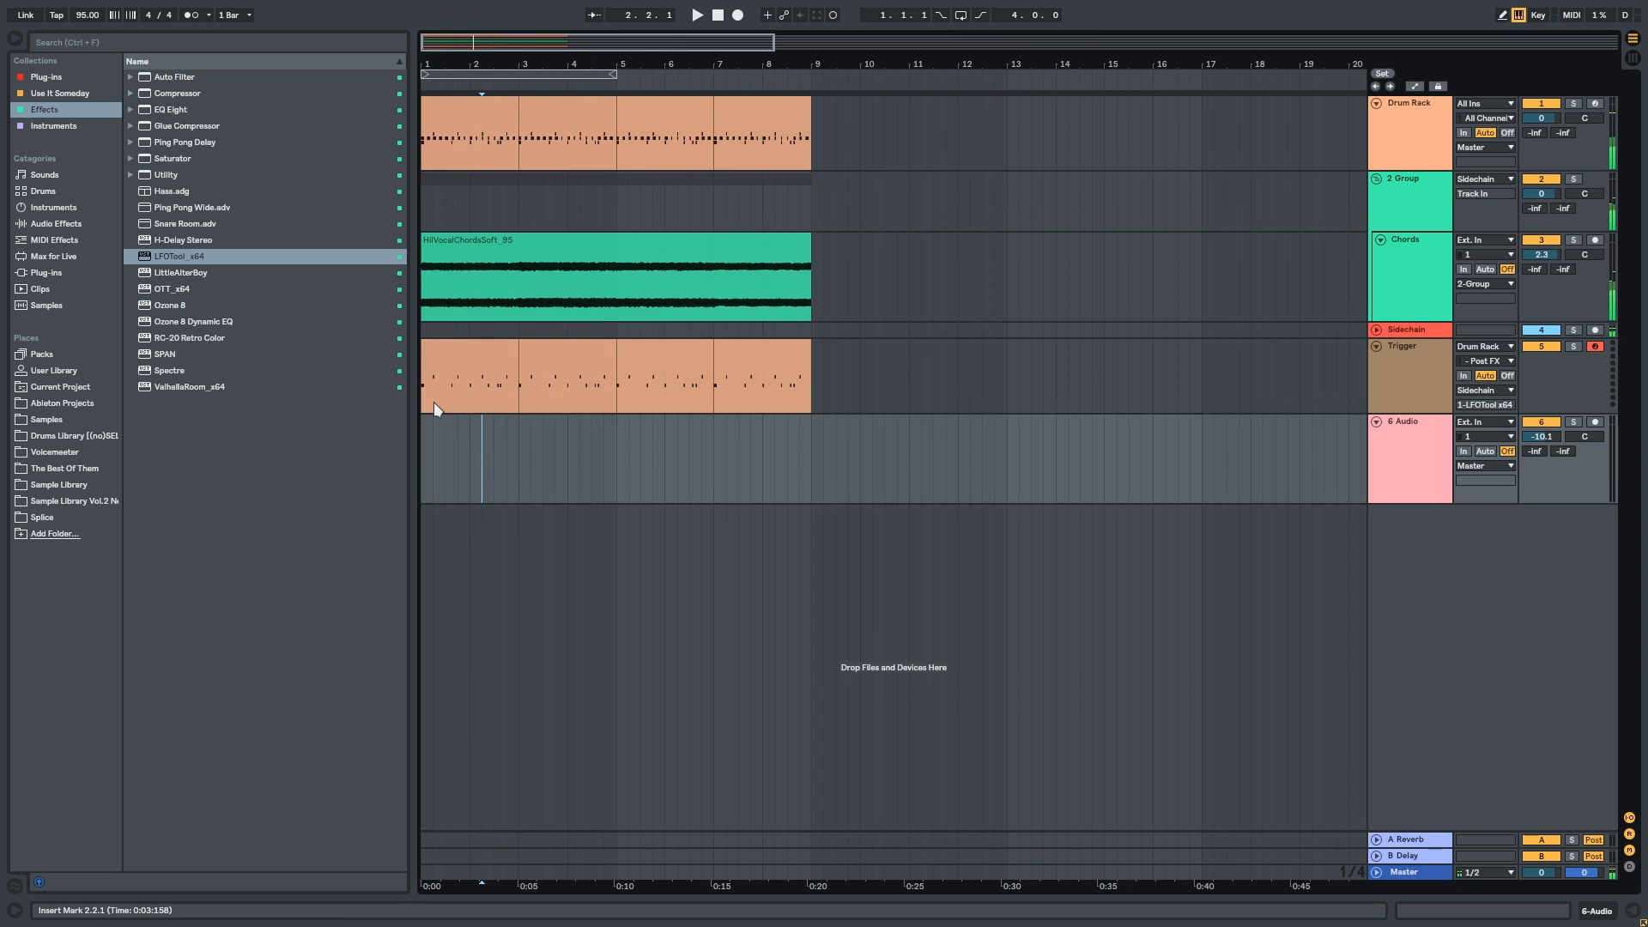
click(422, 402)
scroll(611, 438, up, 1)
drag(610, 438, 1075, 559)
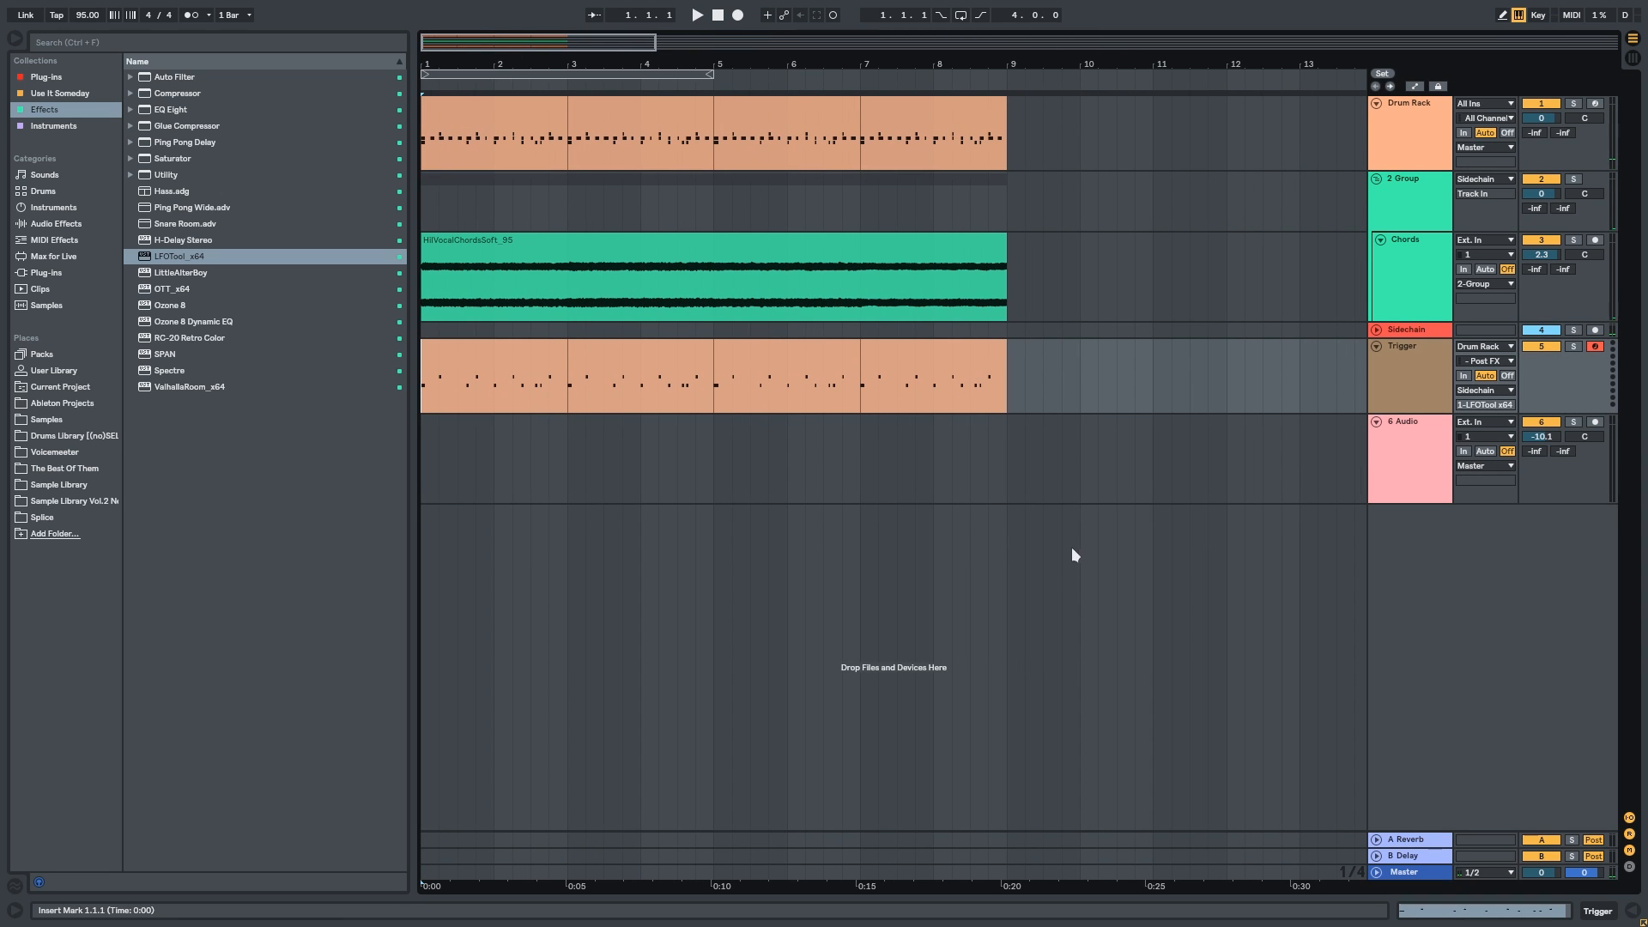
Step: Reopen LFOTool from the Sidechain track to view its curve, close it and return to bar 1 of the Trigger track
click(1407, 330)
click(1582, 911)
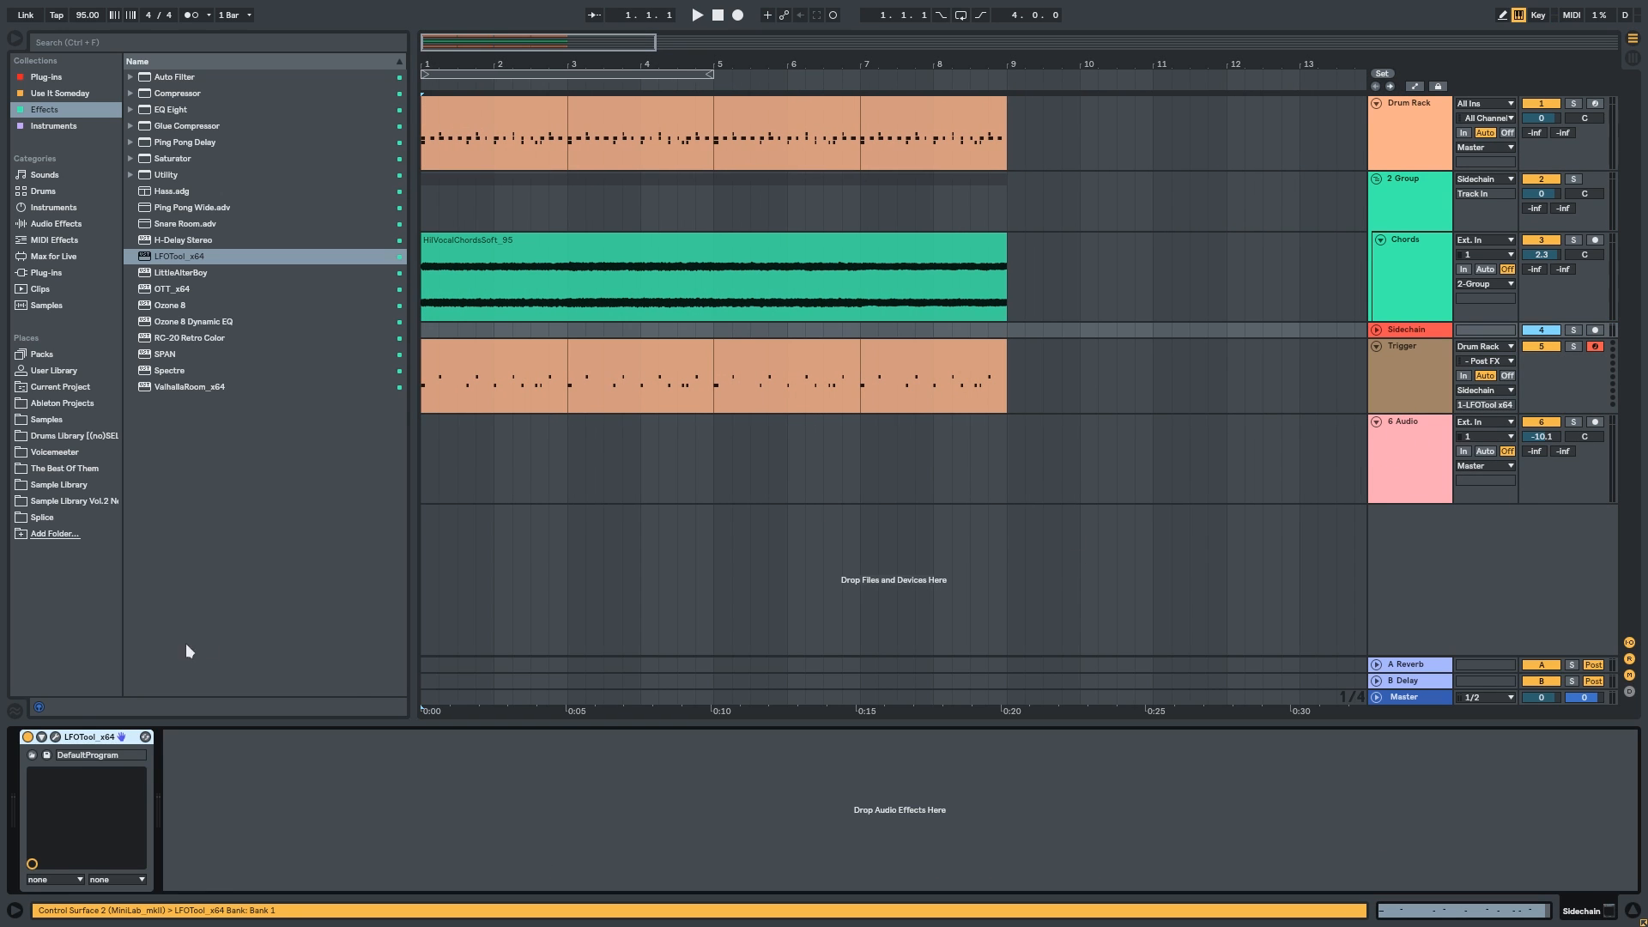
click(55, 737)
drag(881, 474, 1059, 398)
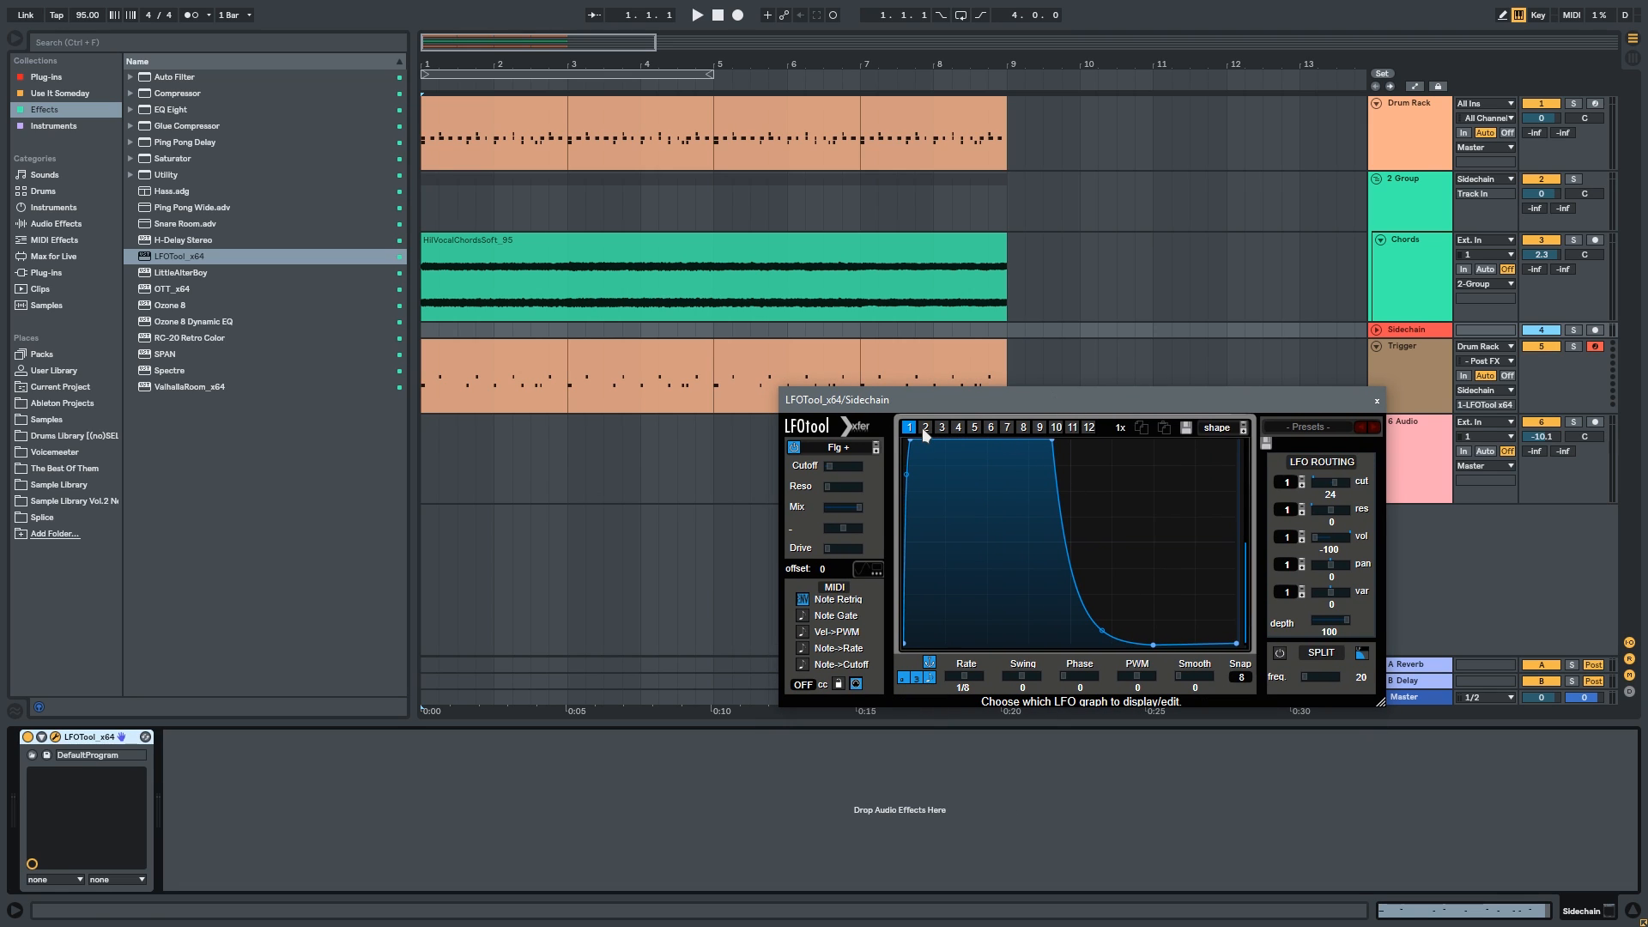
key(Escape)
click(429, 402)
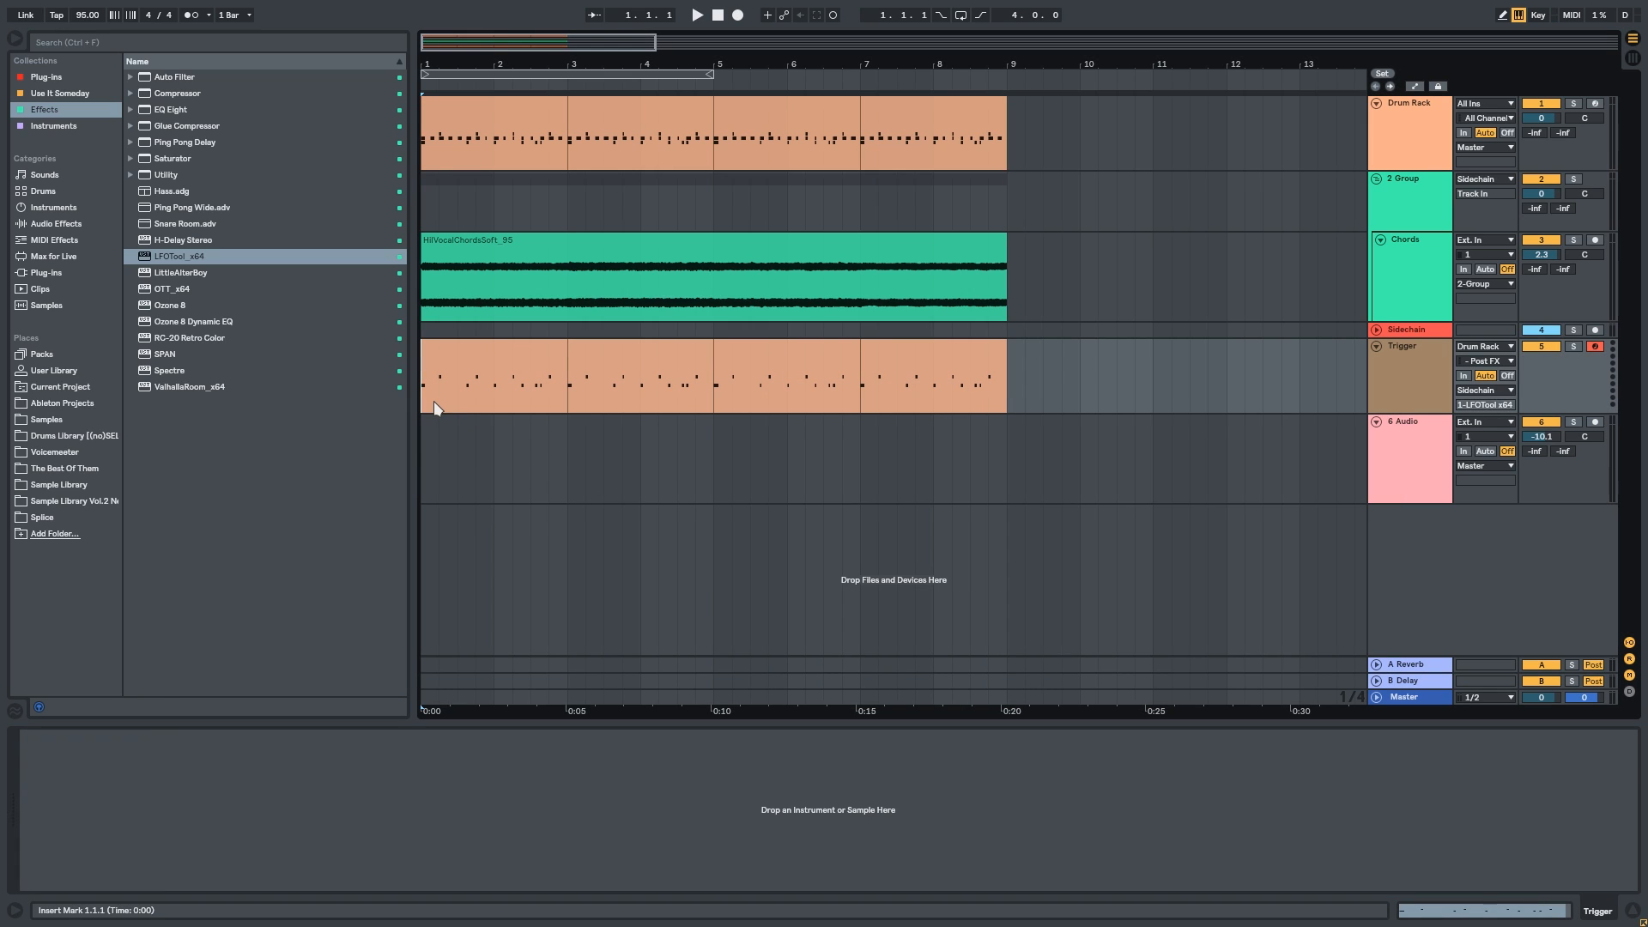